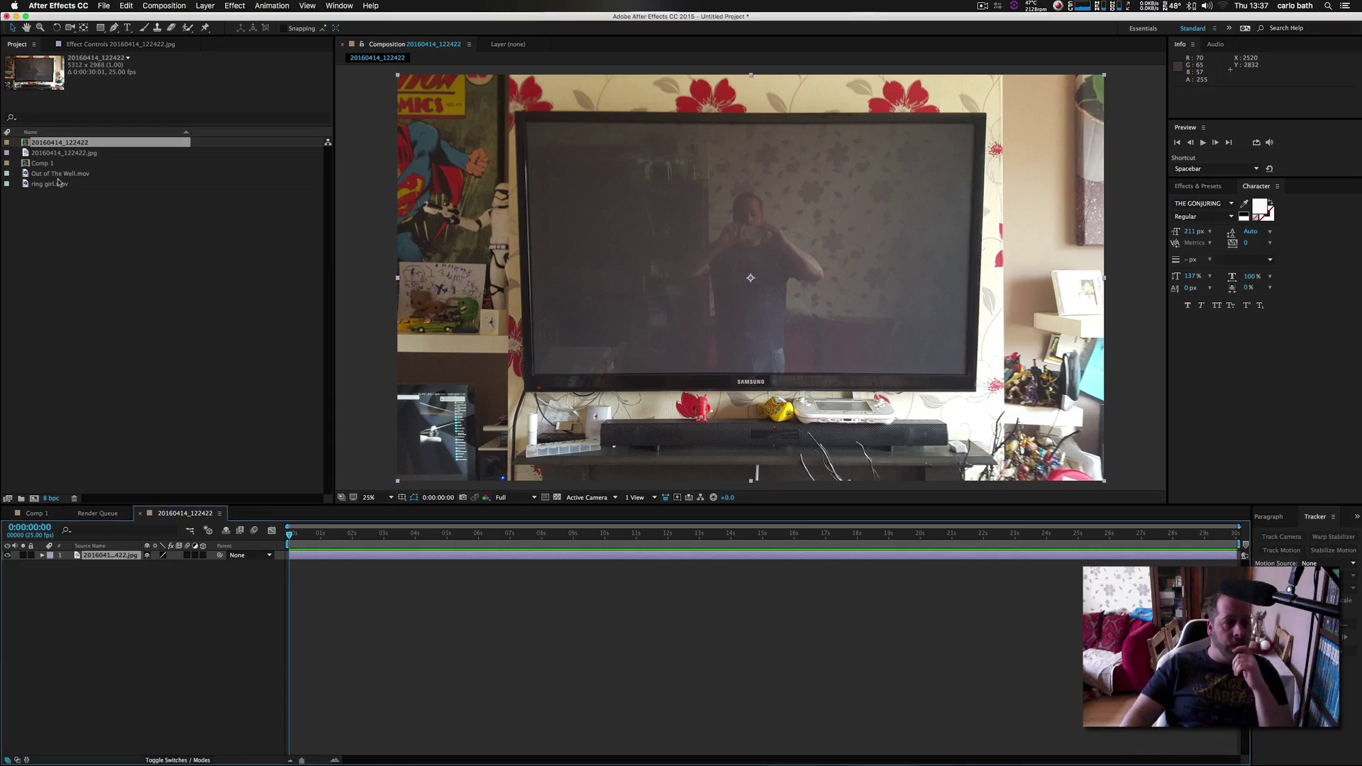
pyautogui.click(59, 176)
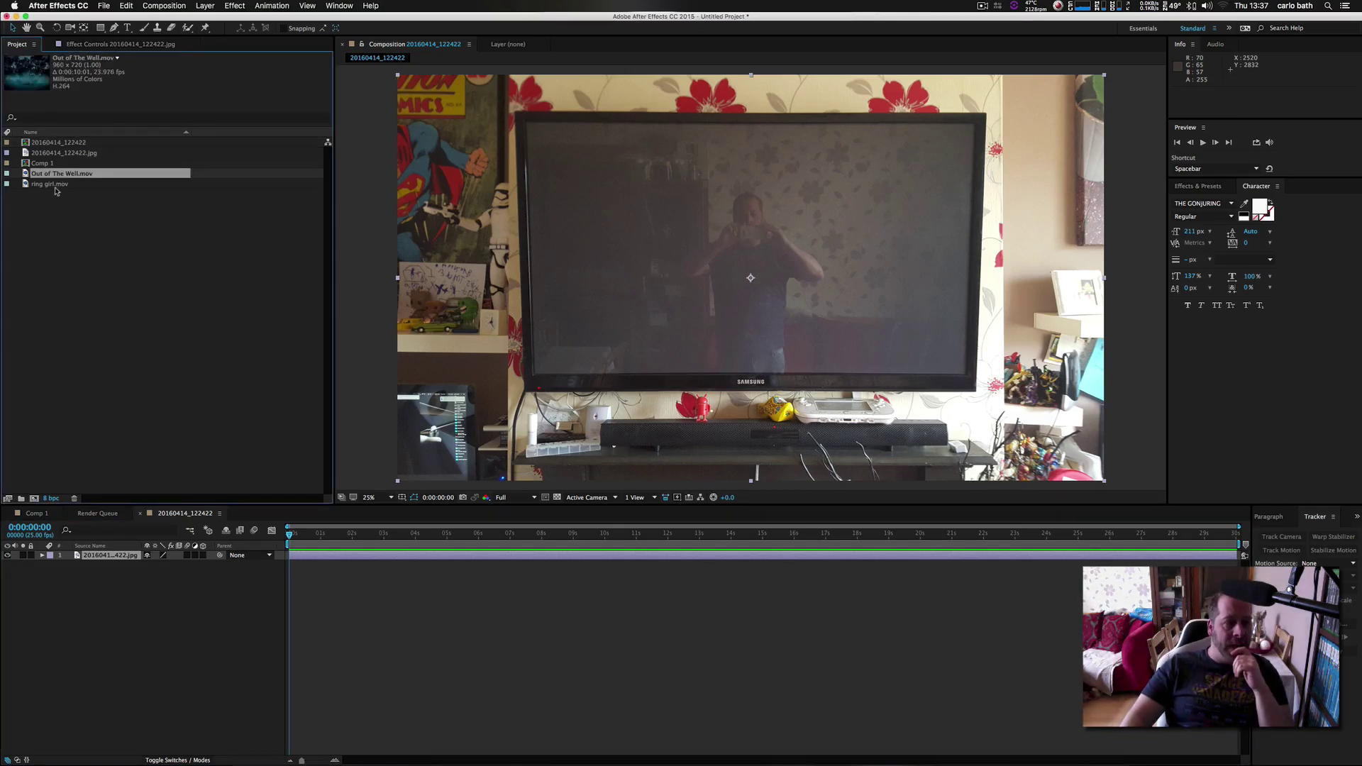
pyautogui.click(56, 186)
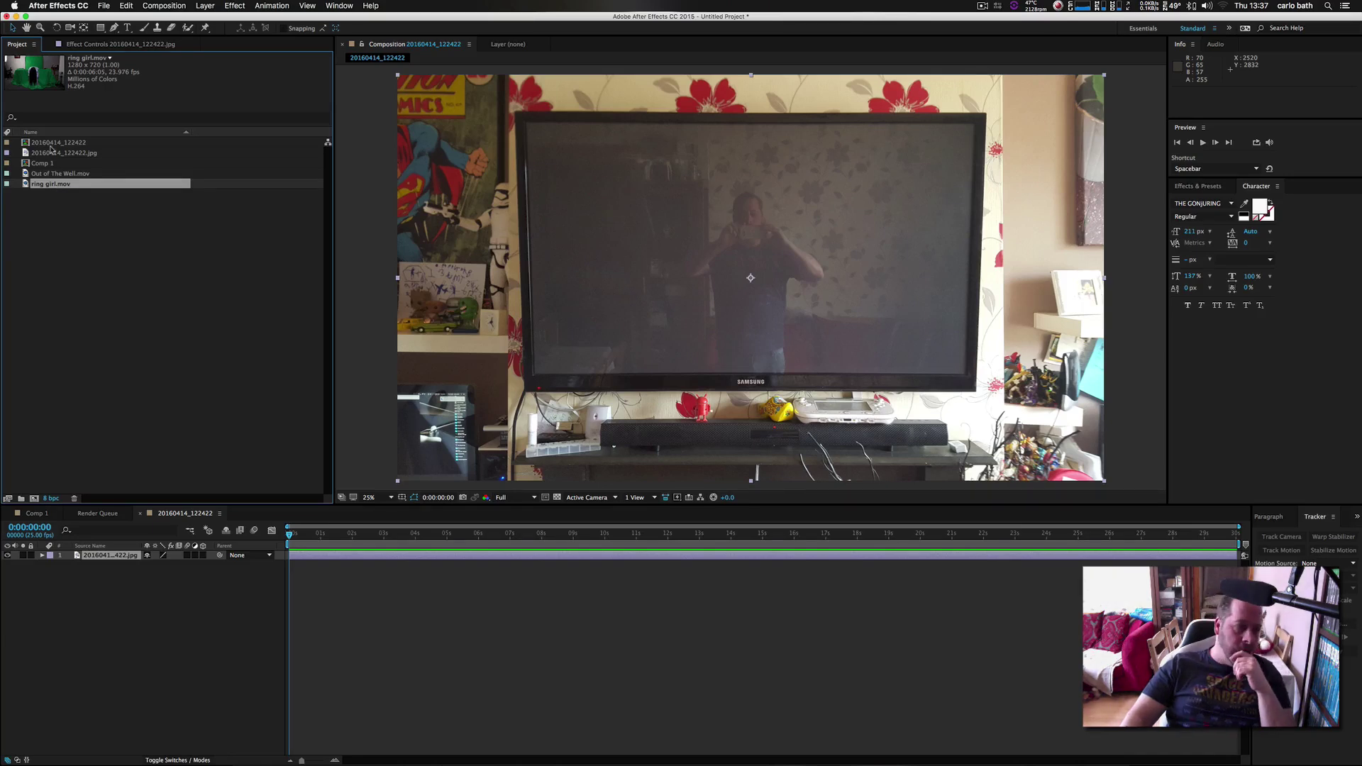
pyautogui.click(51, 154)
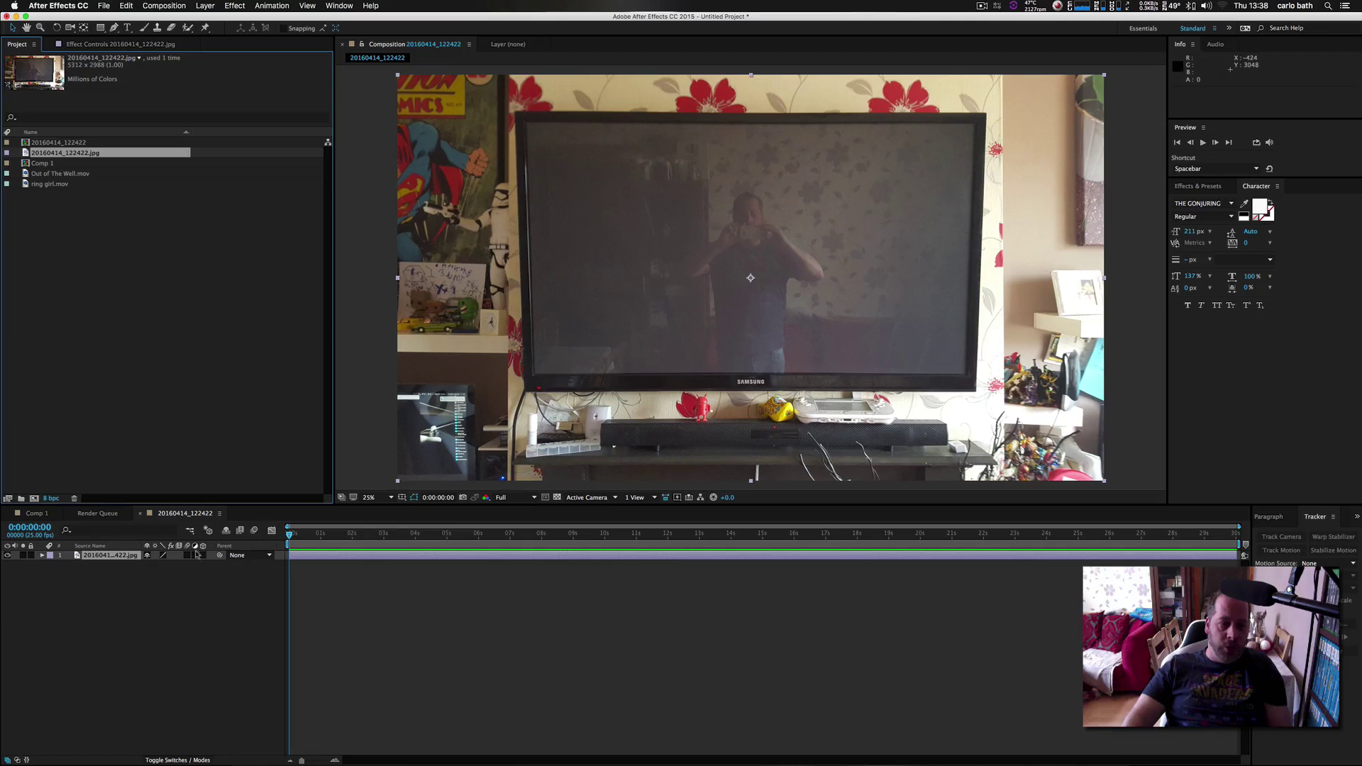
# Make the living-room photo a 3D layer, tilt it back slightly, and enlarge it from a corner.
pyautogui.click(203, 555)
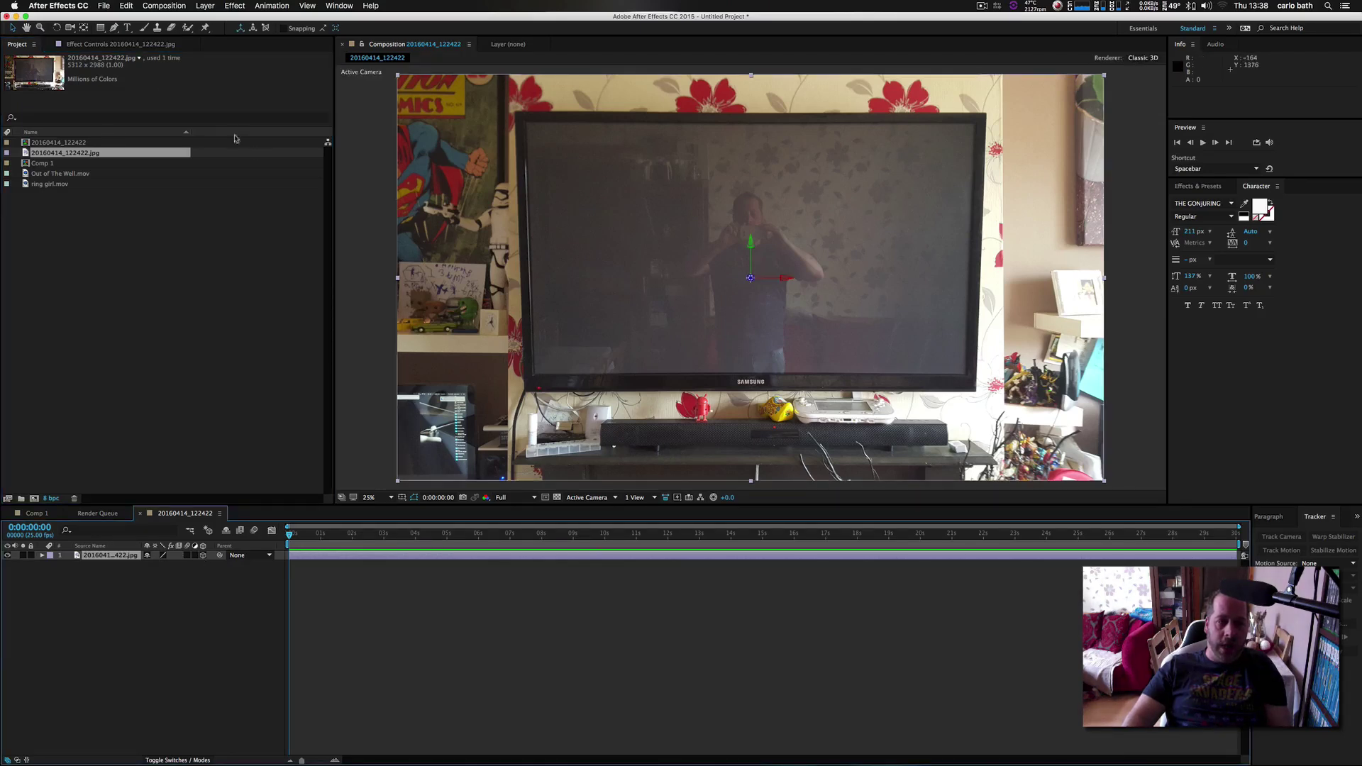
pyautogui.click(56, 28)
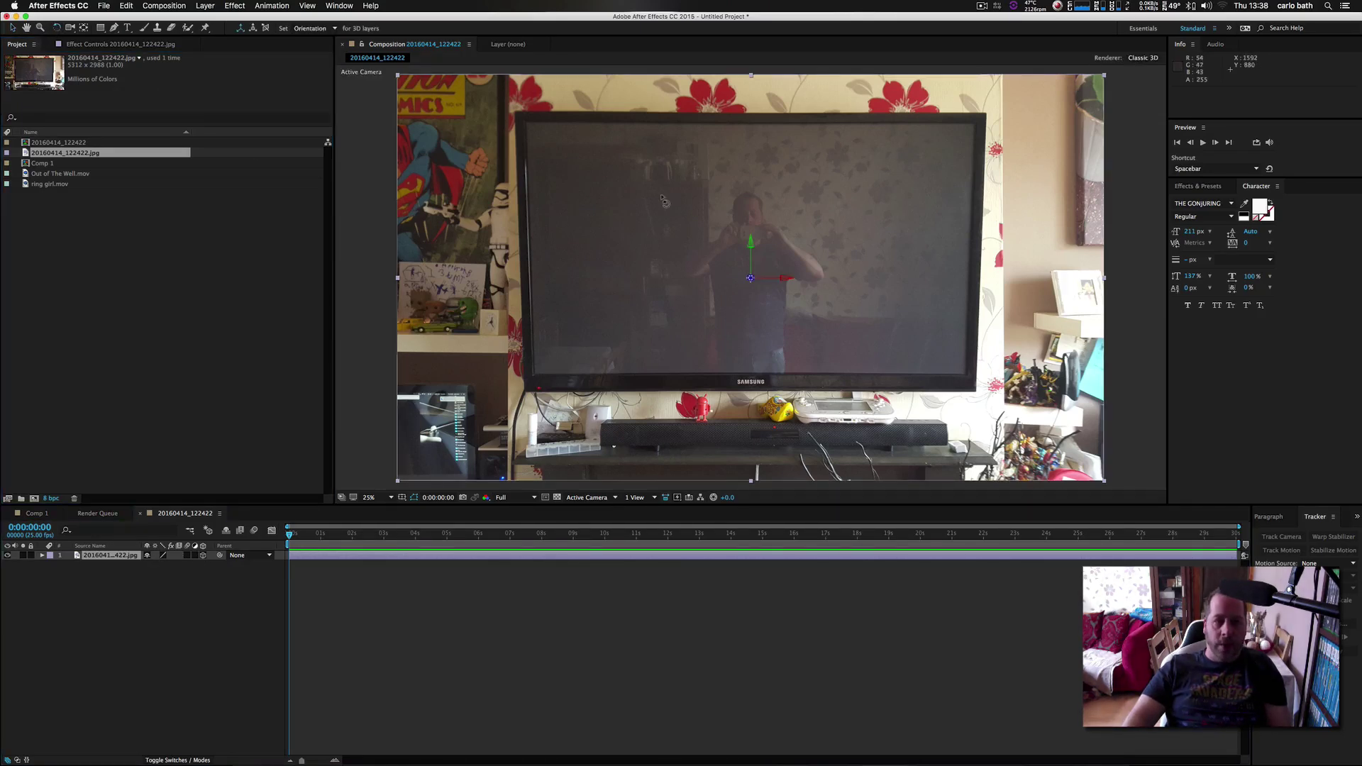
pyautogui.moveTo(760, 173); pyautogui.dragTo(764, 172)
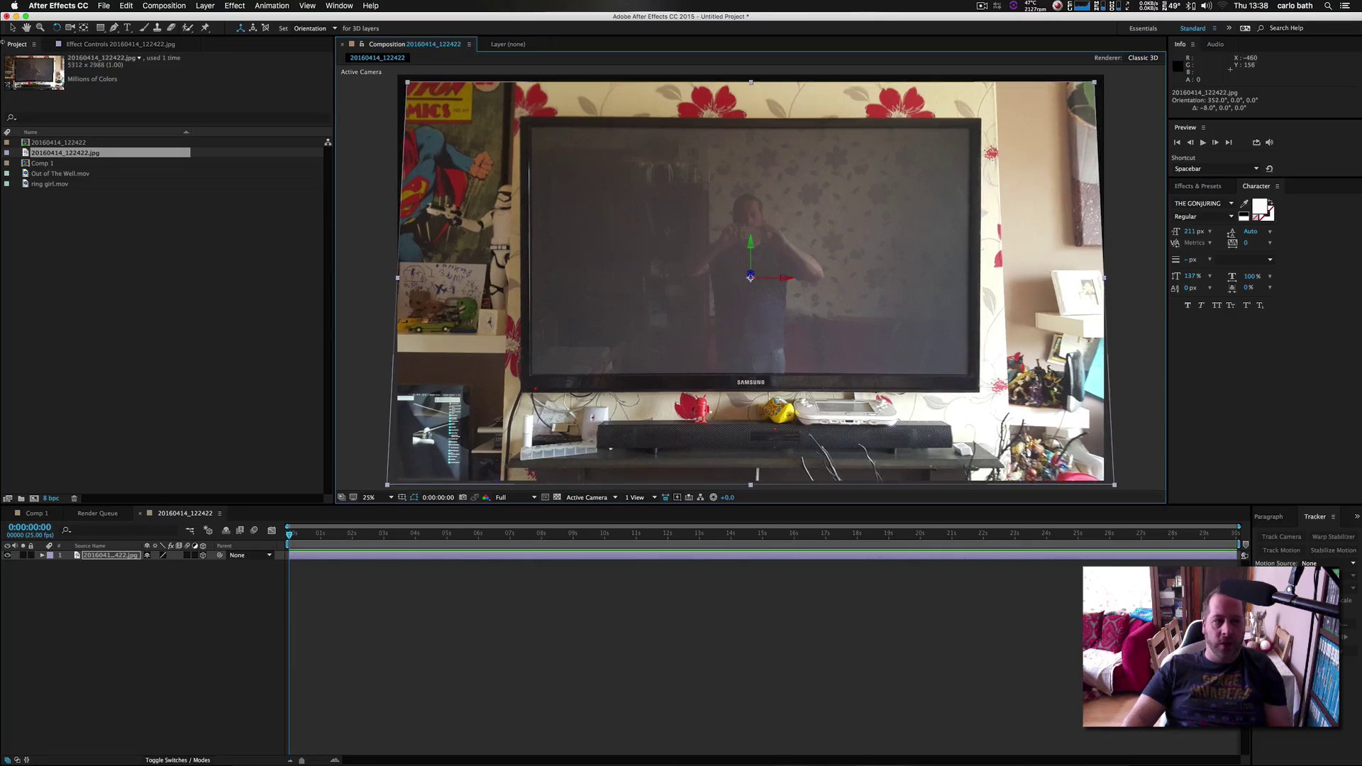
pyautogui.click(12, 28)
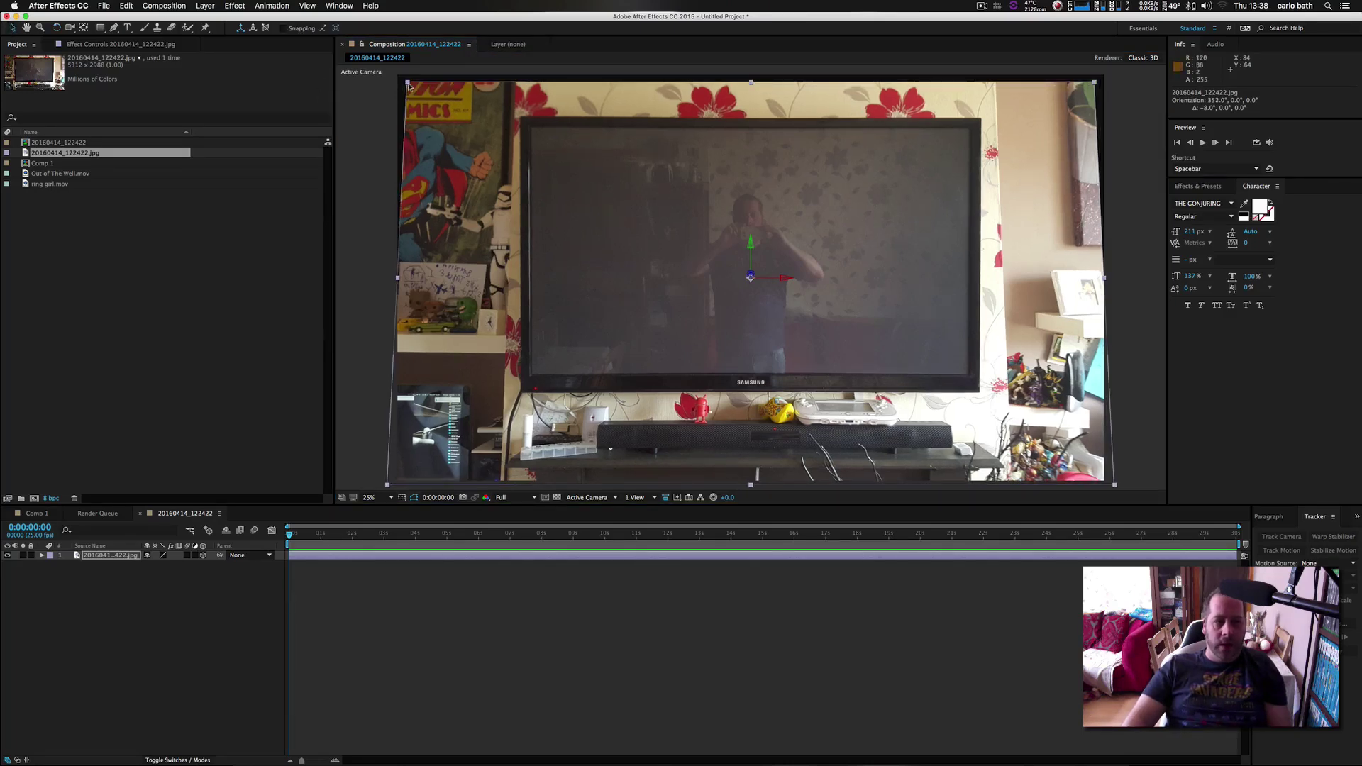
pyautogui.moveTo(407, 82); pyautogui.dragTo(400, 75)
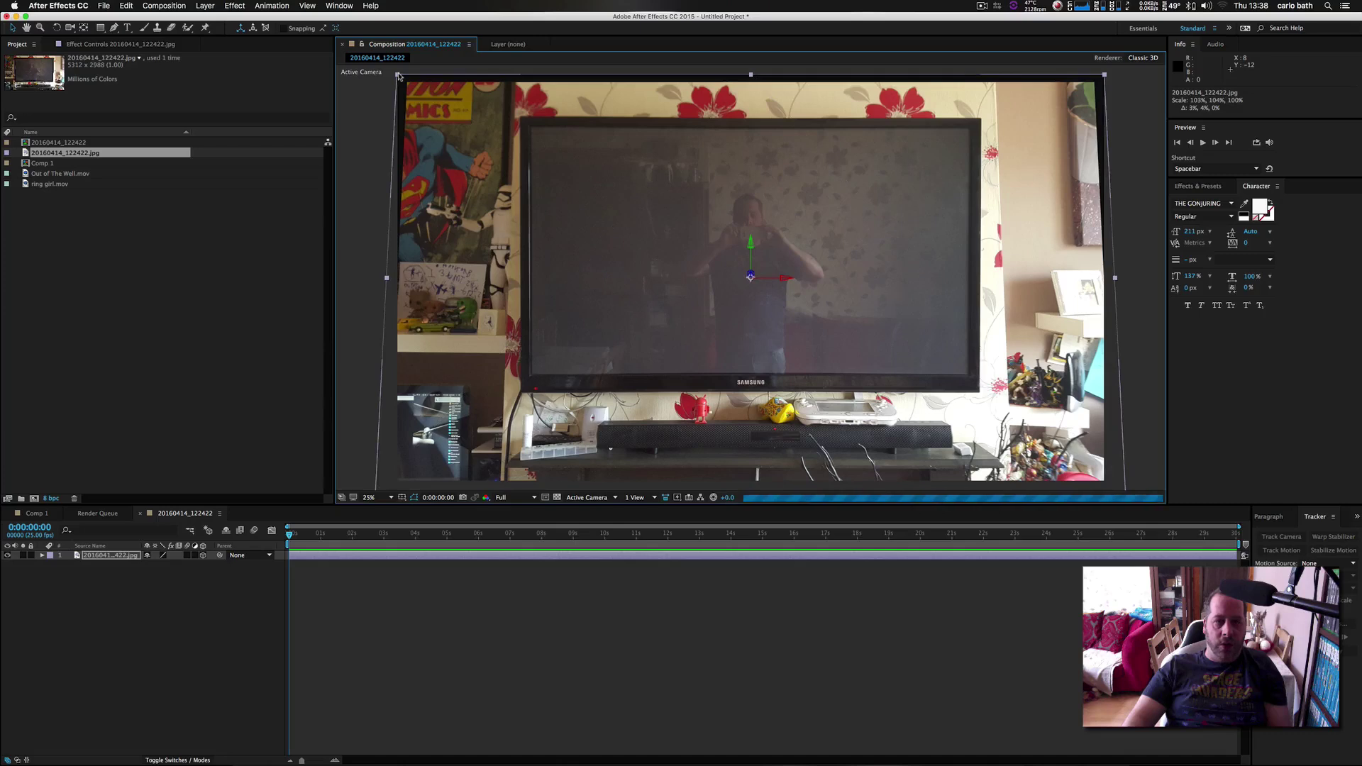
# Set preview resolution to Half and select the Out of The Well clip in the Project panel.
pyautogui.click(530, 499)
pyautogui.click(511, 535)
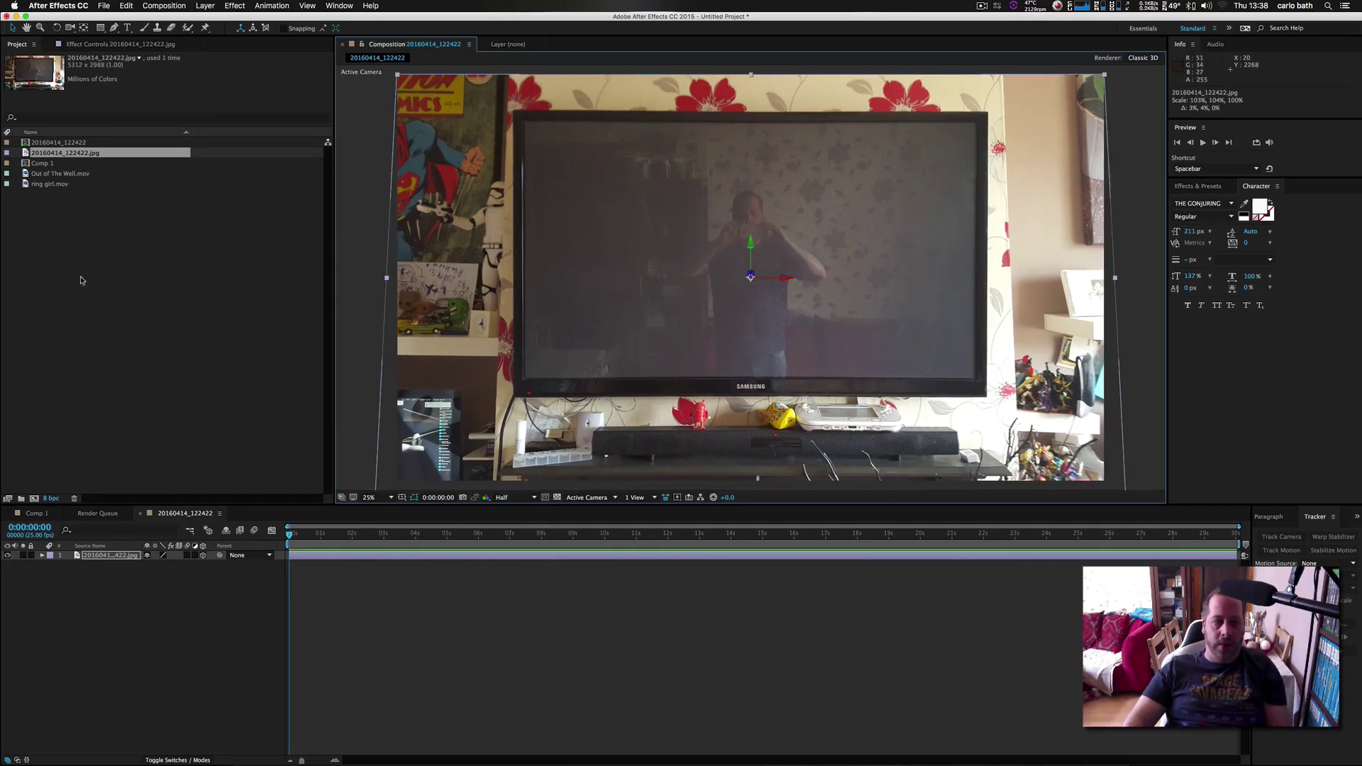
pyautogui.click(54, 174)
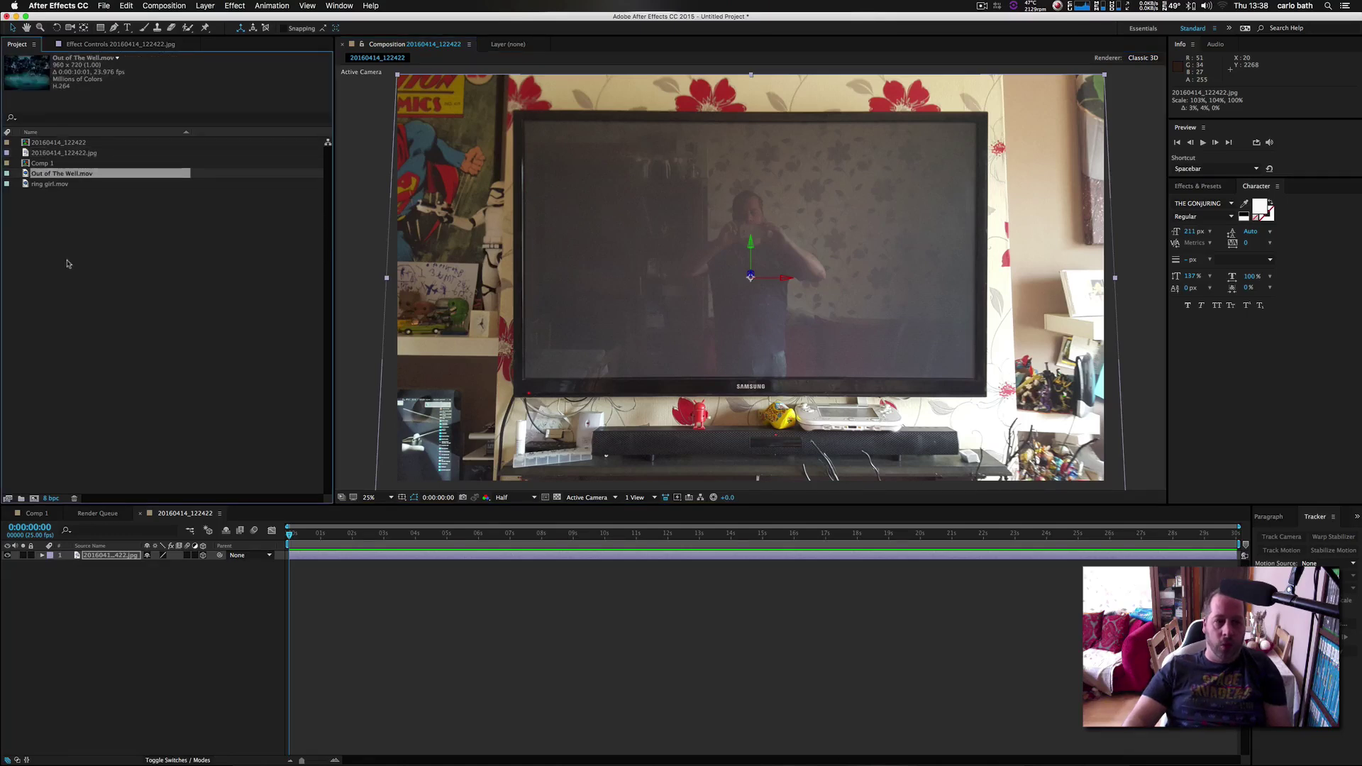
pyautogui.click(116, 587)
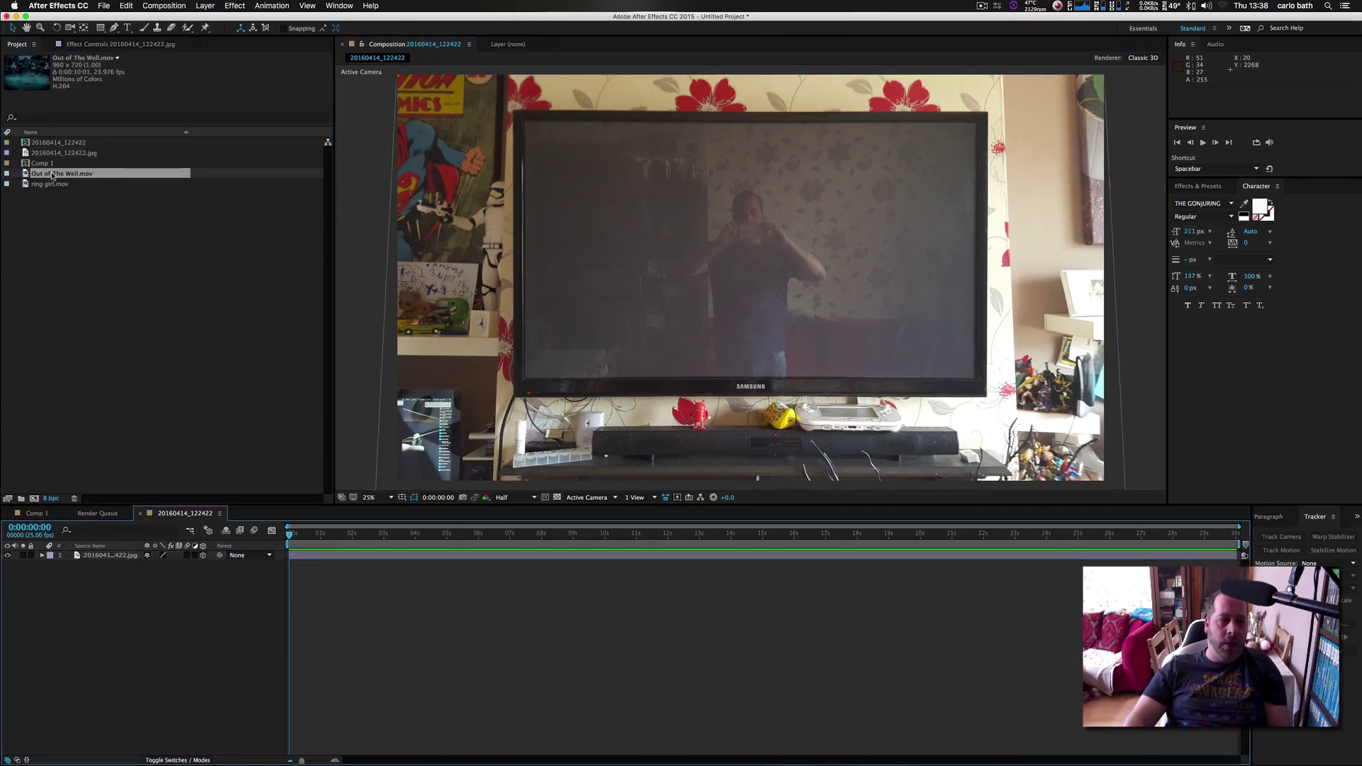
# Add Out of The Well.mov to the comp and stretch it over the TV screen's top, bottom and right edges.
pyautogui.moveTo(52, 176); pyautogui.dragTo(750, 242)
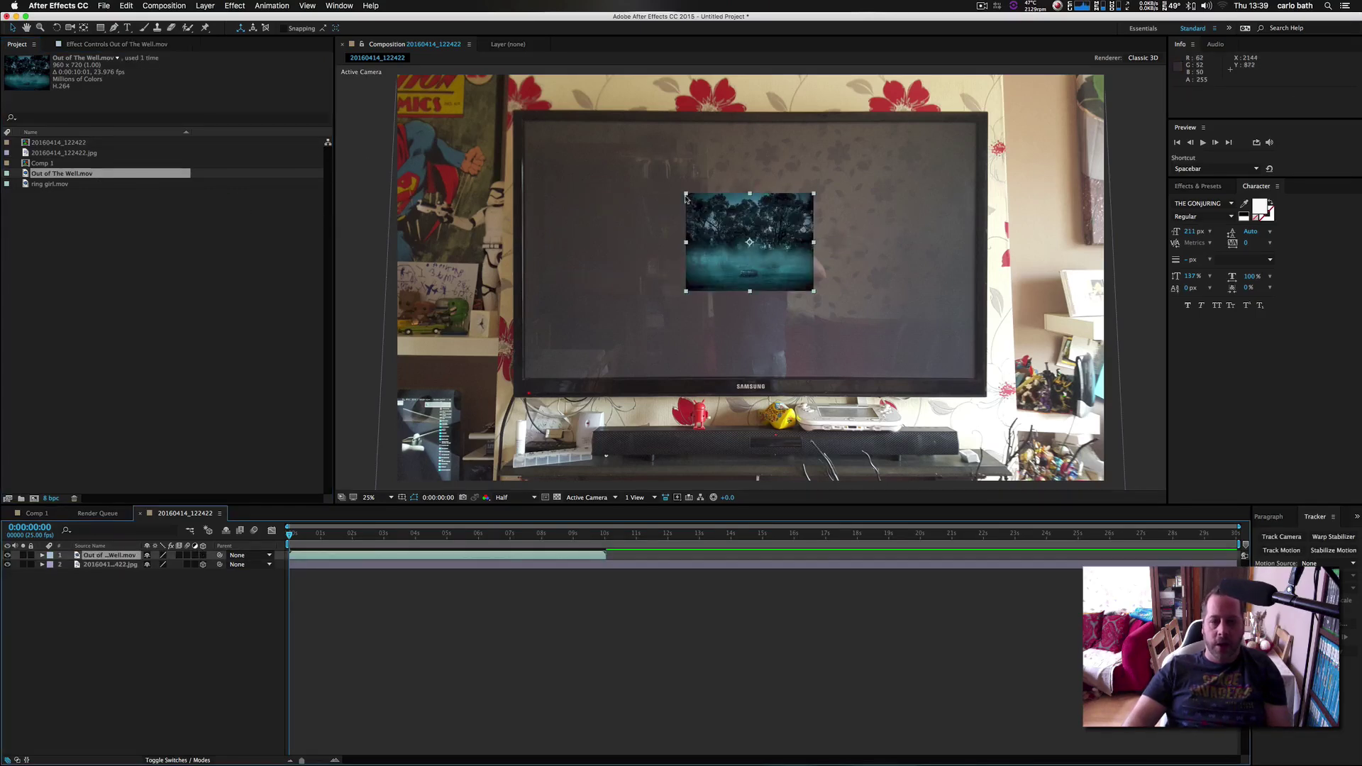
pyautogui.moveTo(686, 194); pyautogui.dragTo(525, 122)
pyautogui.moveTo(743, 351); pyautogui.dragTo(743, 357)
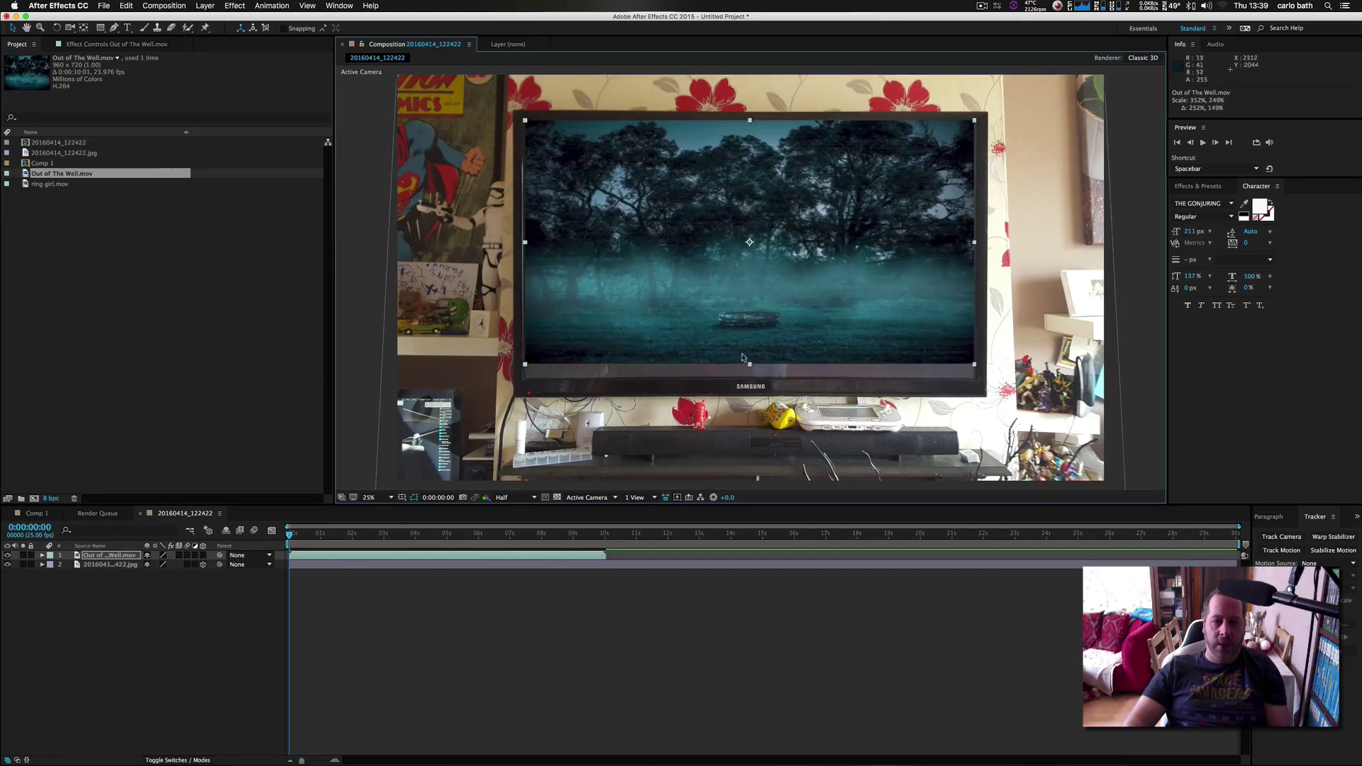
pyautogui.moveTo(750, 365); pyautogui.dragTo(754, 343)
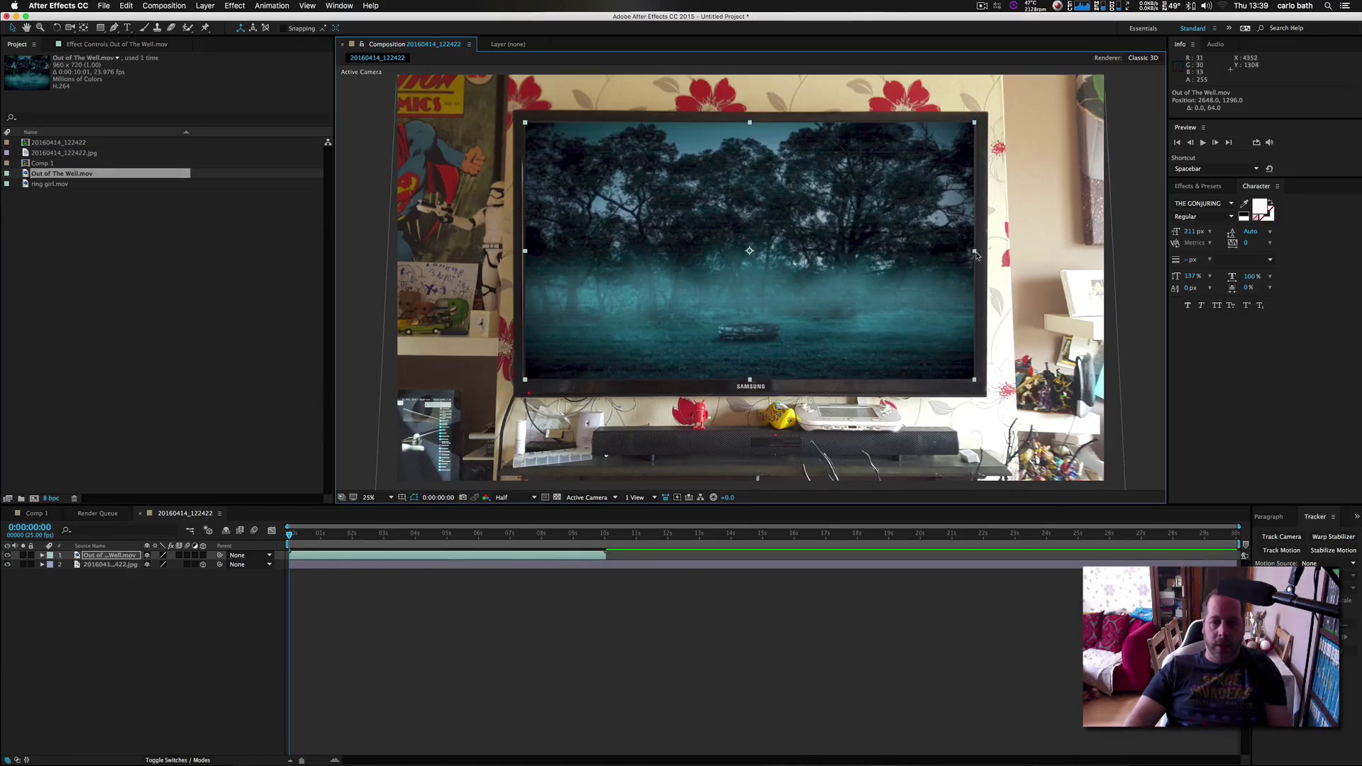
pyautogui.moveTo(976, 255); pyautogui.dragTo(976, 257)
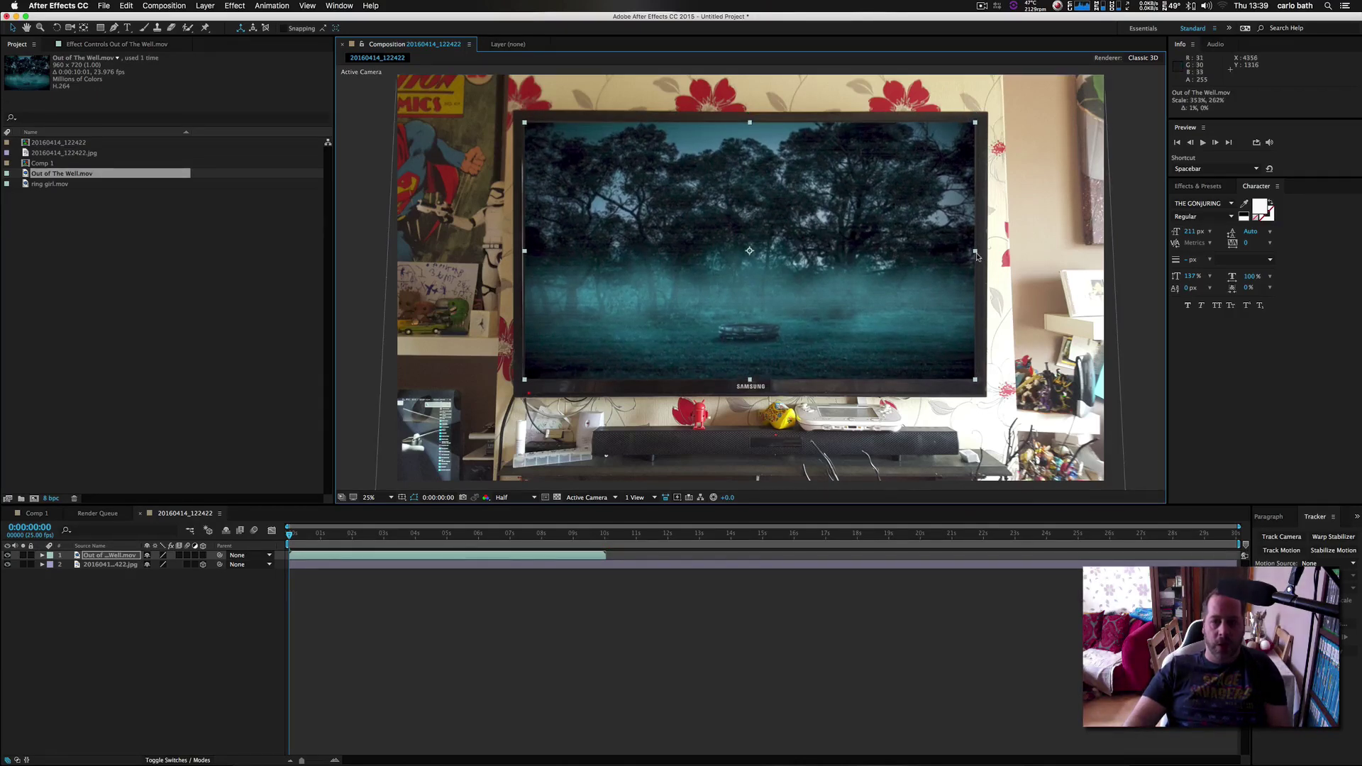
# Fine-tune the forest clip's left edge to the TV screen, checking the fit deselected.
pyautogui.click(316, 411)
pyautogui.click(352, 391)
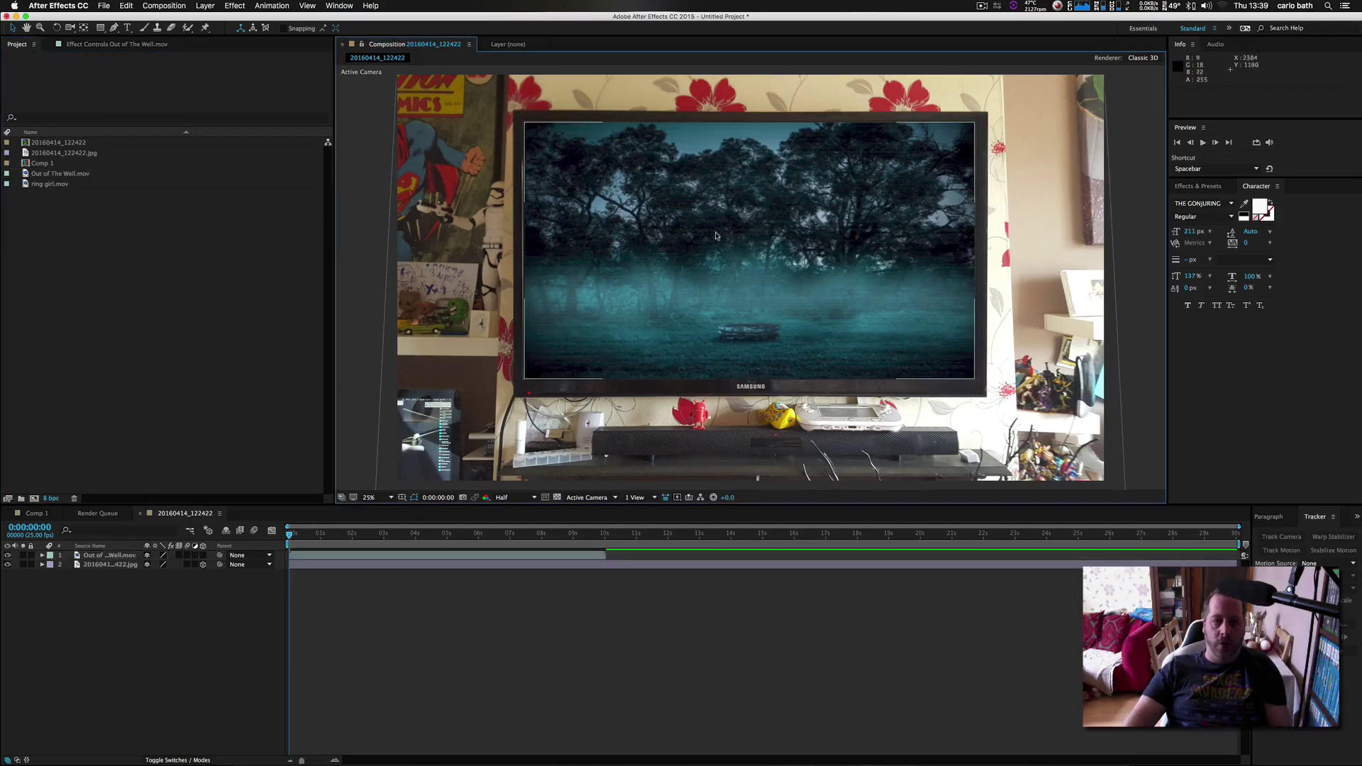
pyautogui.click(546, 282)
pyautogui.moveTo(525, 256); pyautogui.dragTo(525, 256)
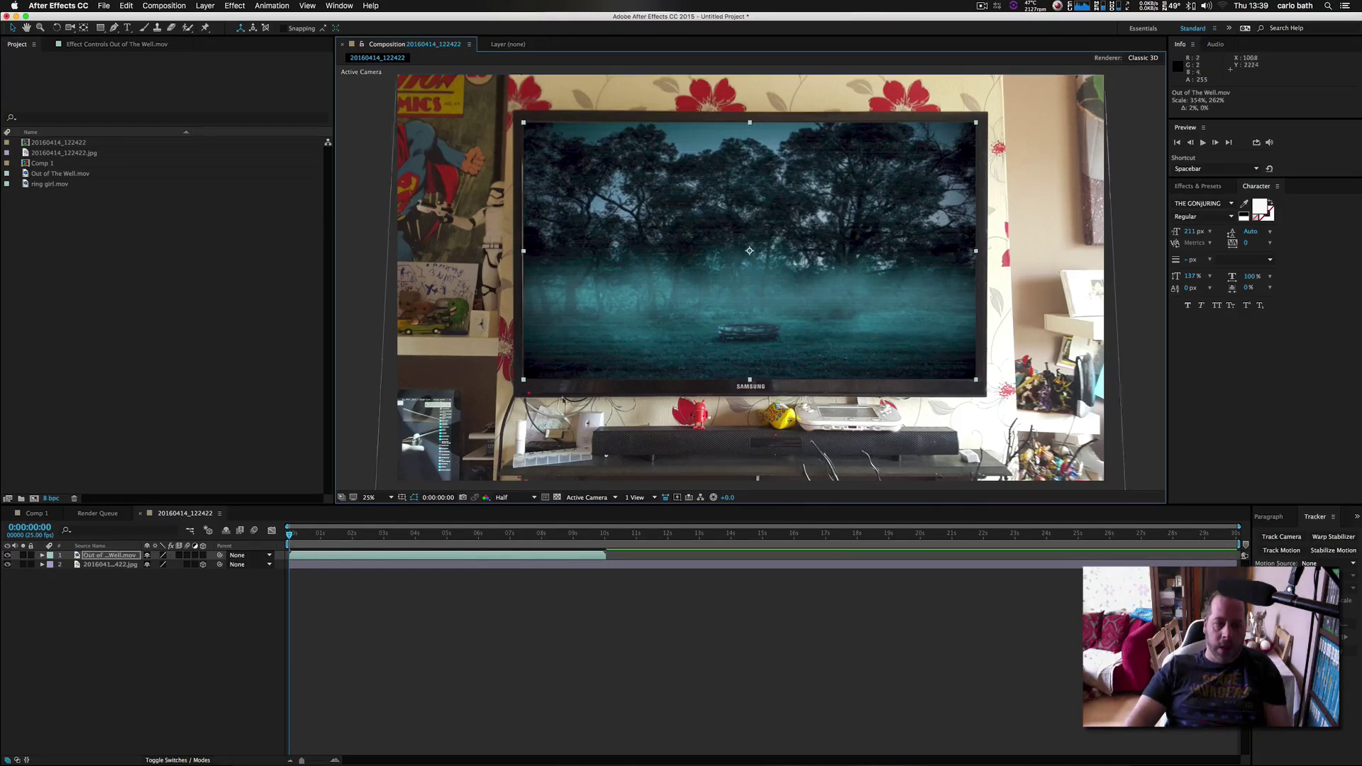
pyautogui.click(391, 632)
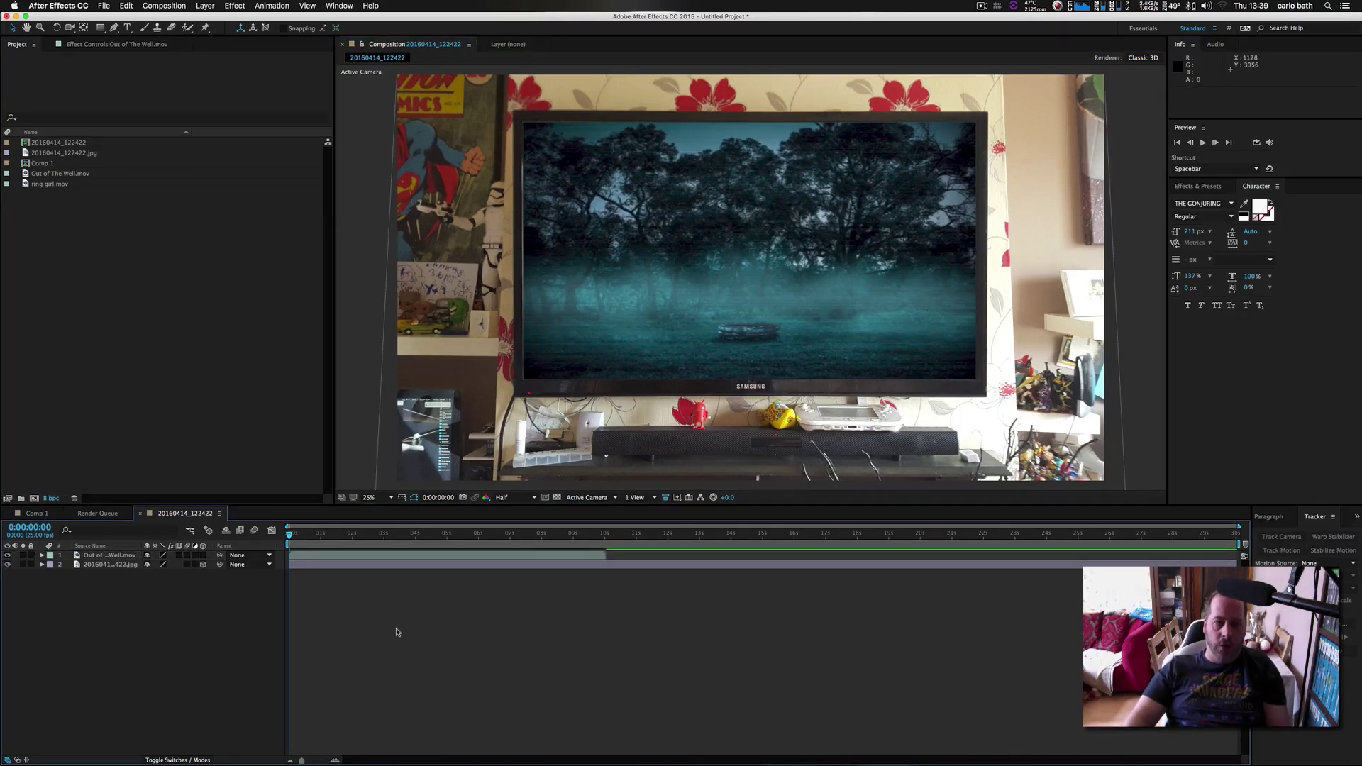
pyautogui.click(526, 259)
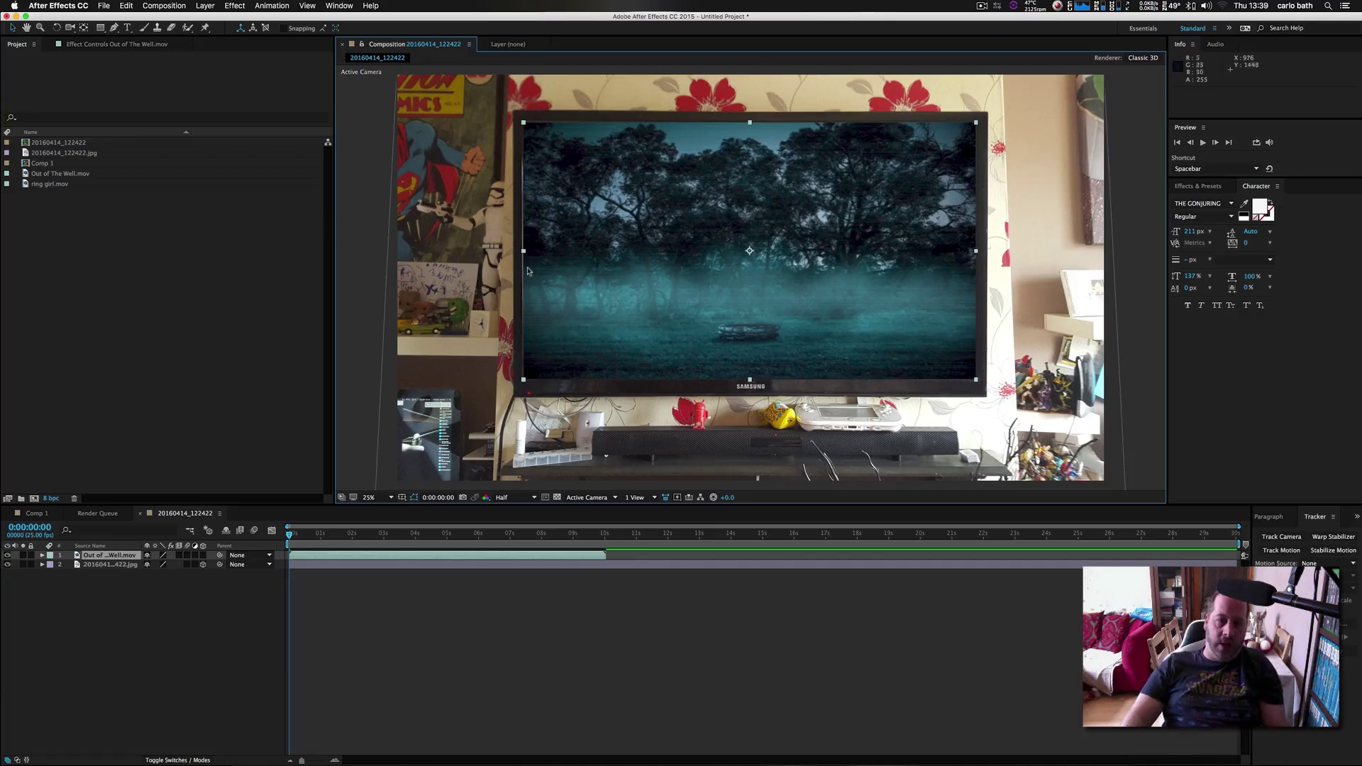
pyautogui.moveTo(524, 256); pyautogui.dragTo(524, 256)
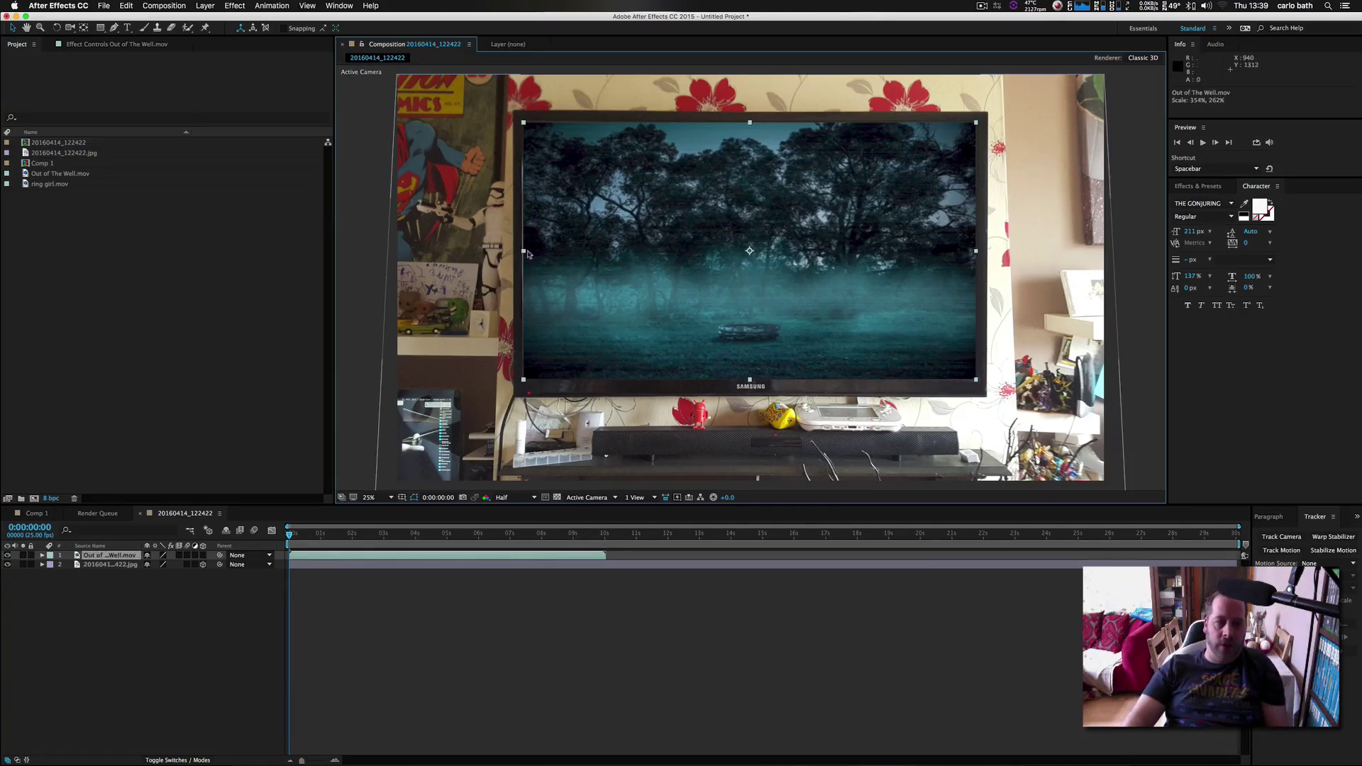
pyautogui.click(421, 627)
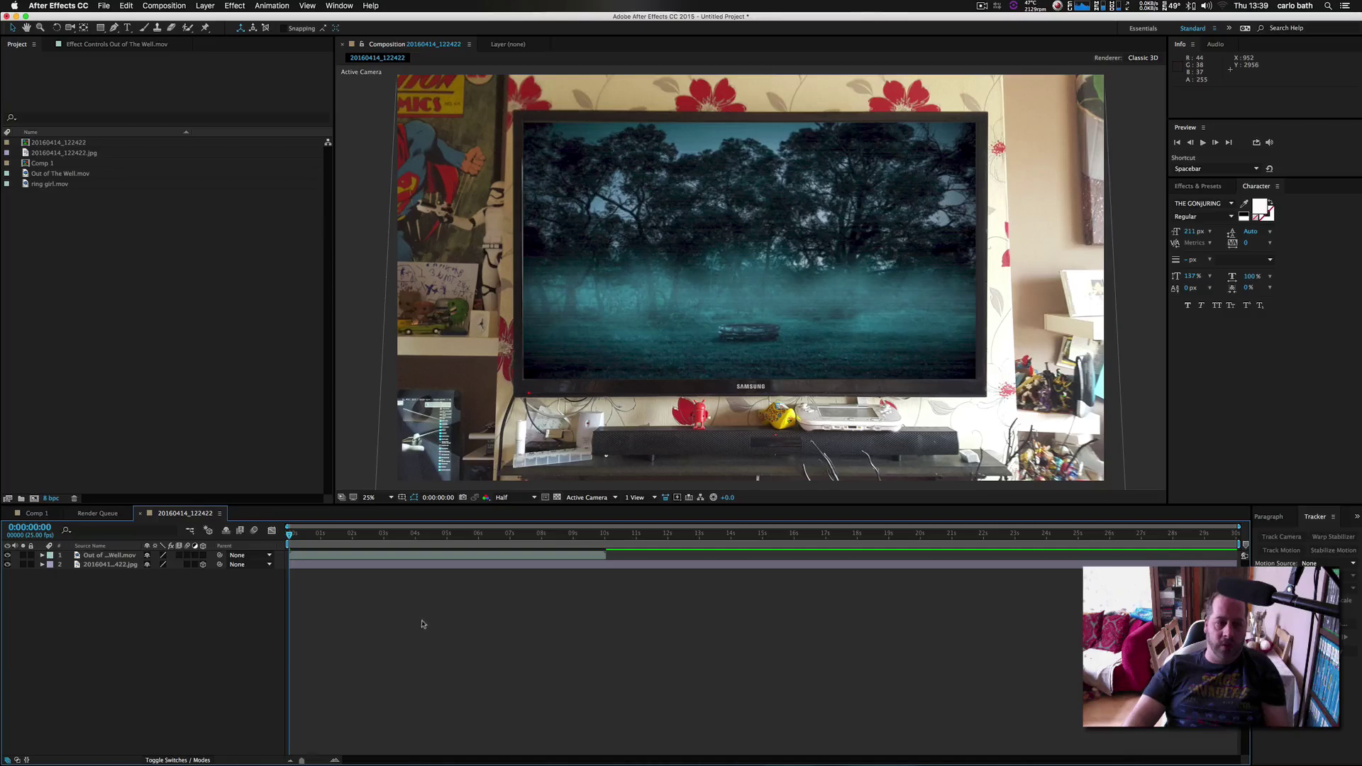
# Play and stop a preview, then select the ring girl clip in the Project panel.
pyautogui.click(1202, 146)
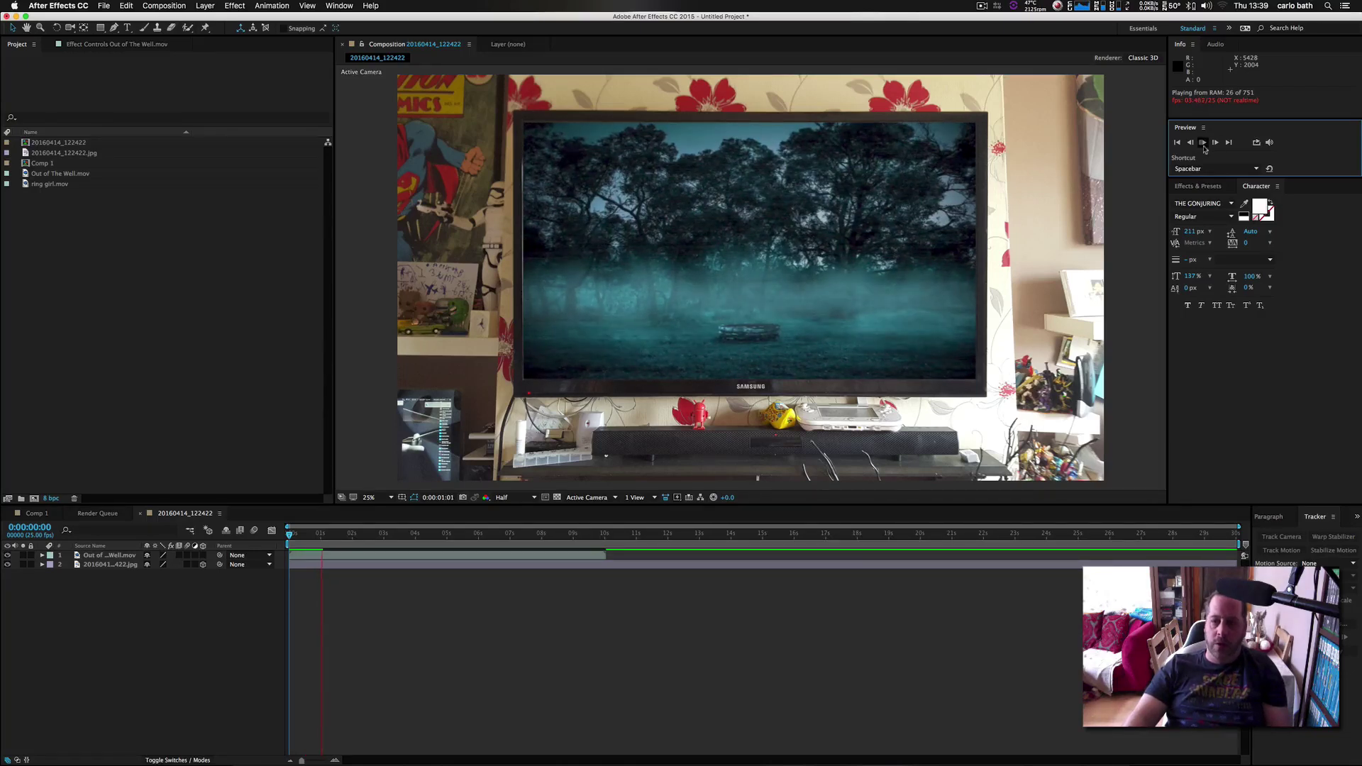
pyautogui.click(1203, 143)
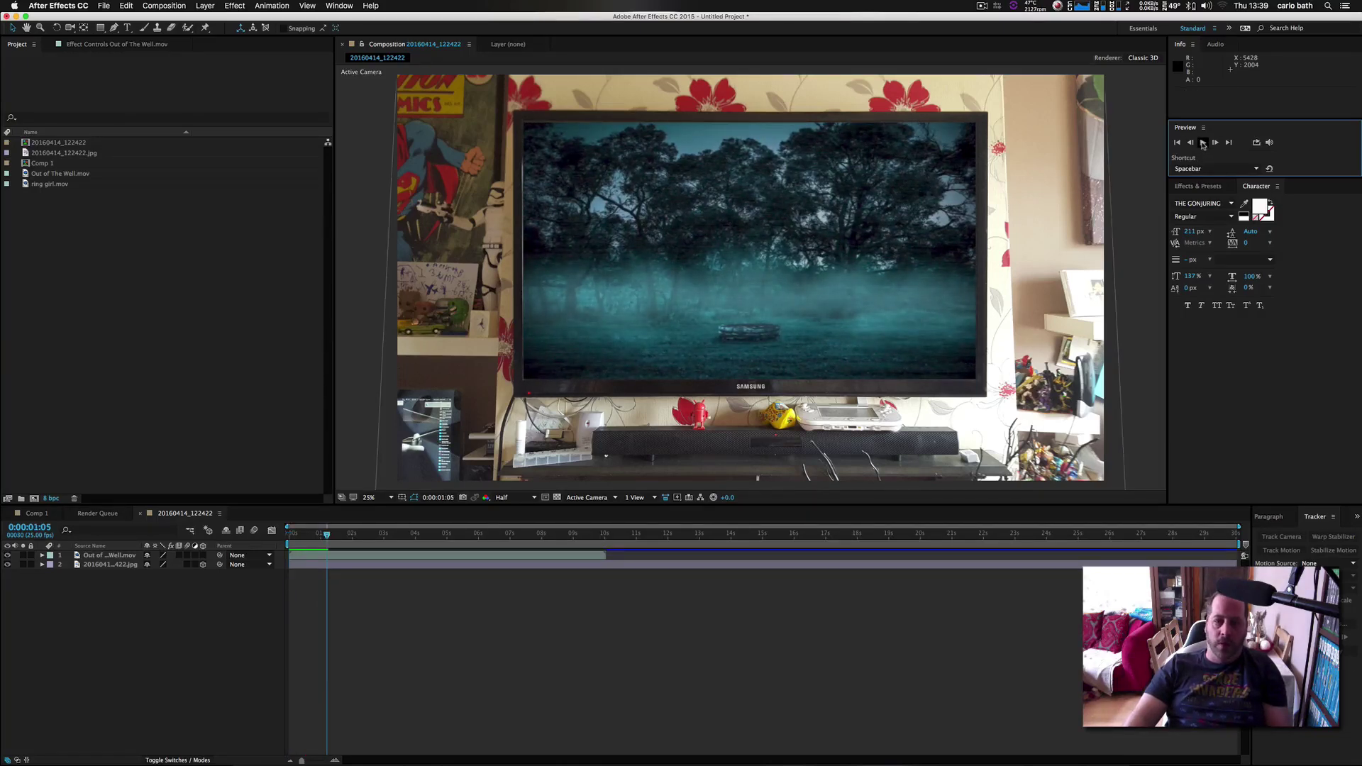
pyautogui.click(38, 186)
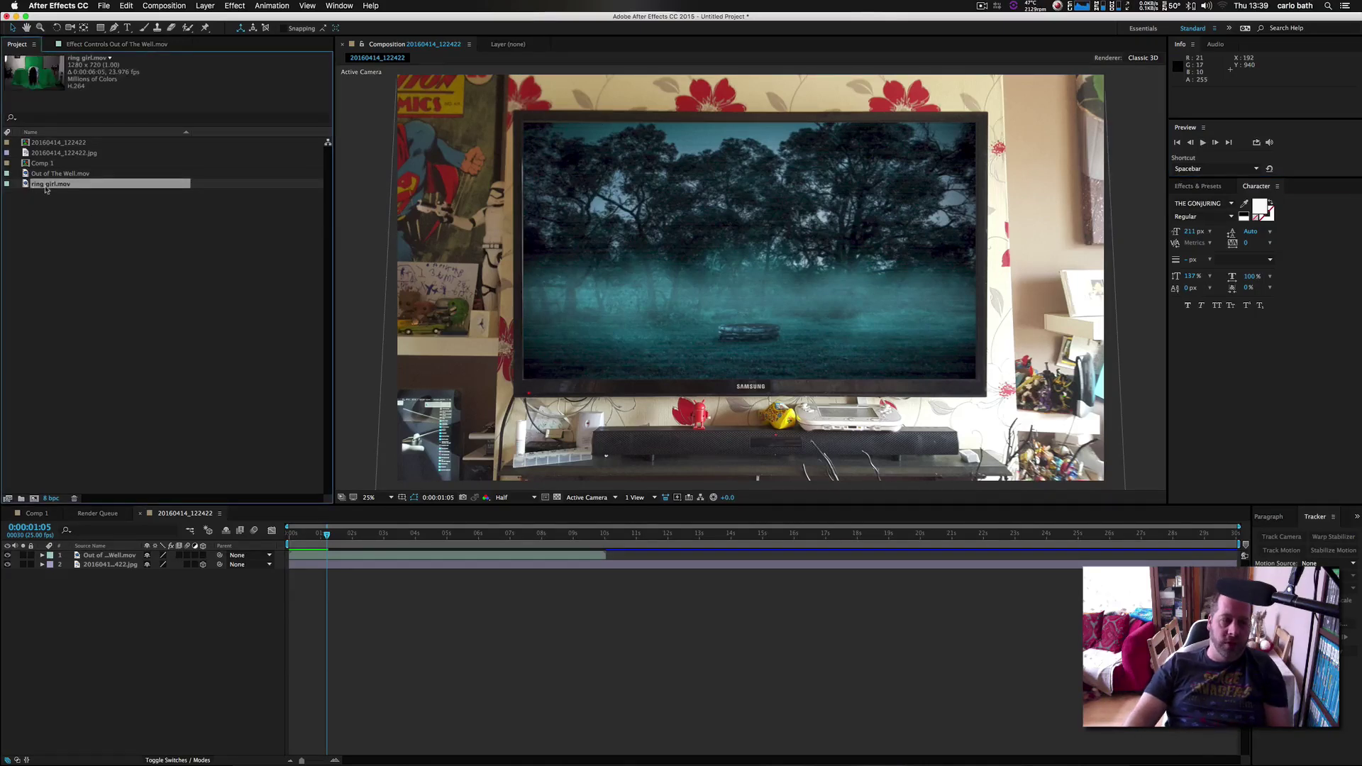
# Add ring girl.mov over the TV, enlarge it, and draw a closed Pen mask around the girl.
pyautogui.moveTo(49, 186); pyautogui.dragTo(749, 256)
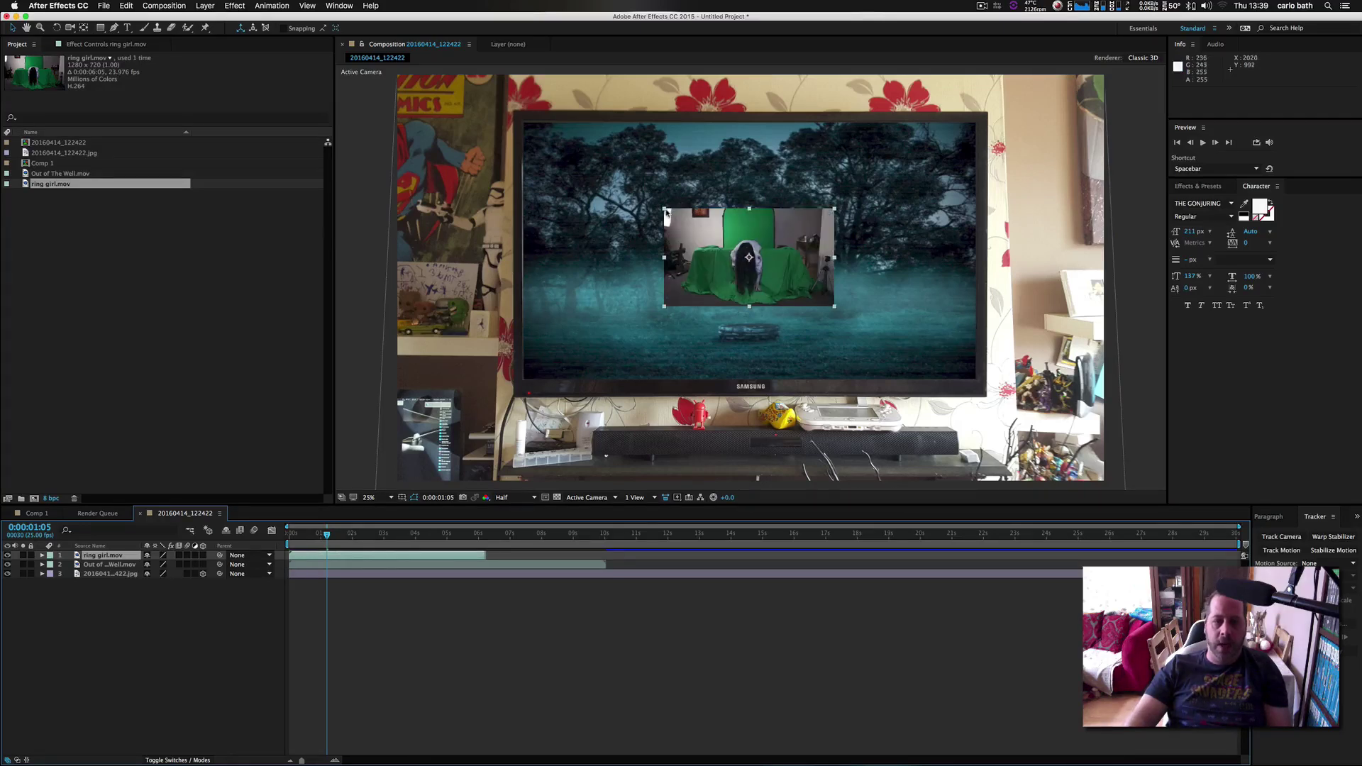
pyautogui.moveTo(665, 211); pyautogui.dragTo(586, 155)
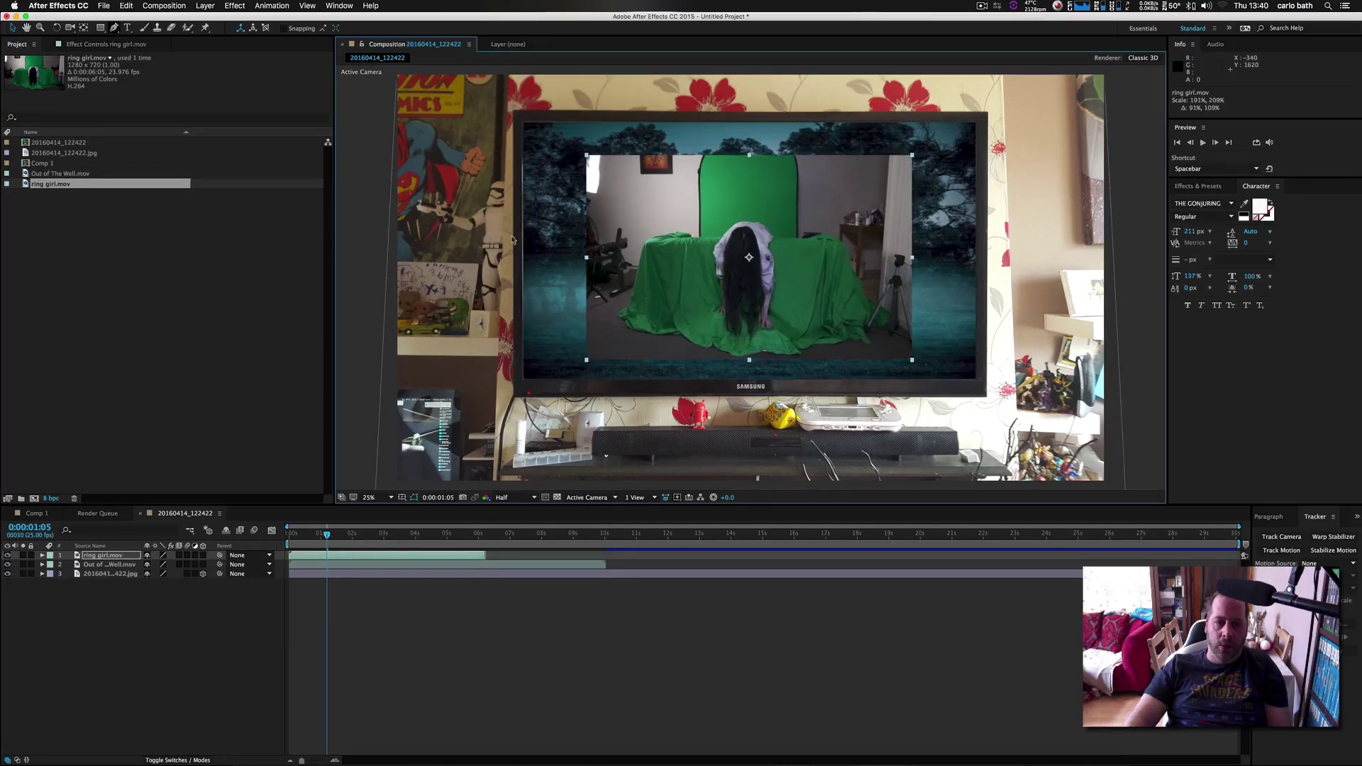
pyautogui.press('g')
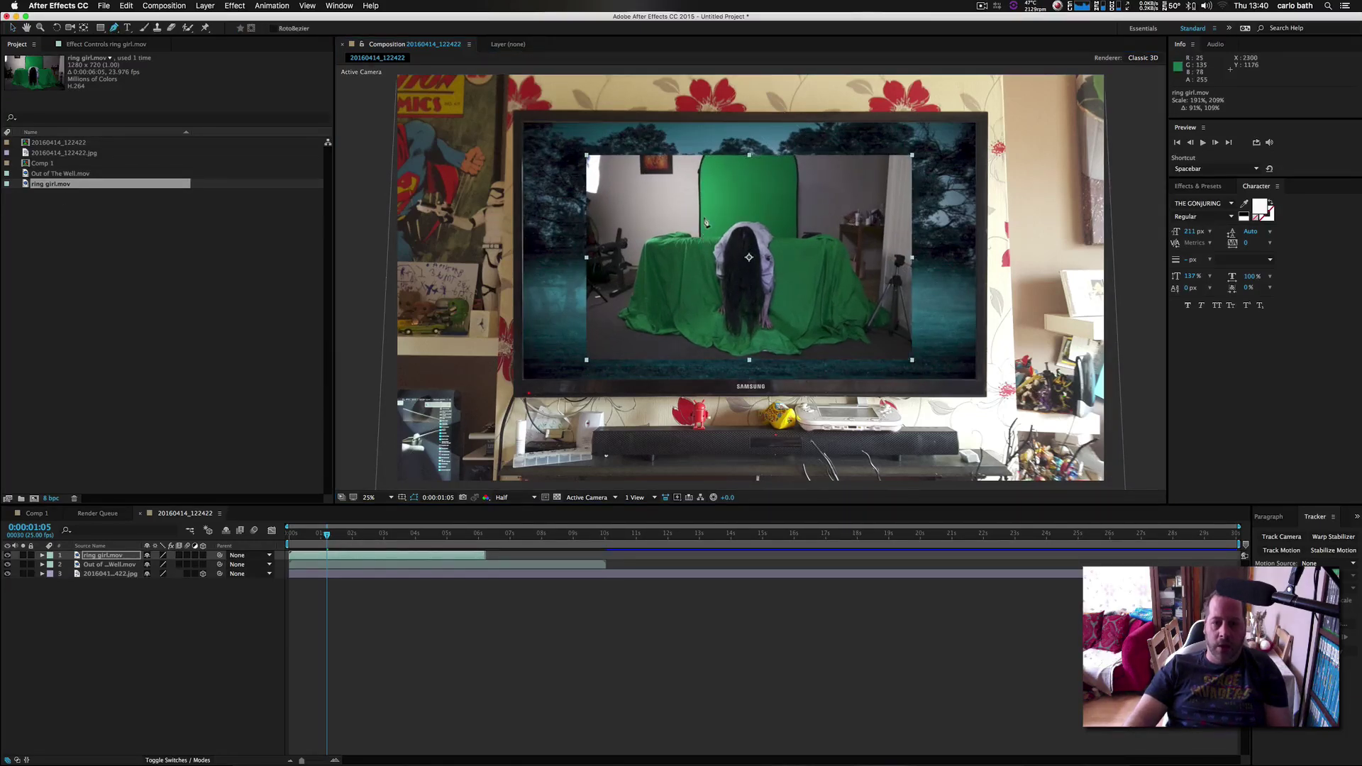
pyautogui.click(703, 235)
pyautogui.click(703, 214)
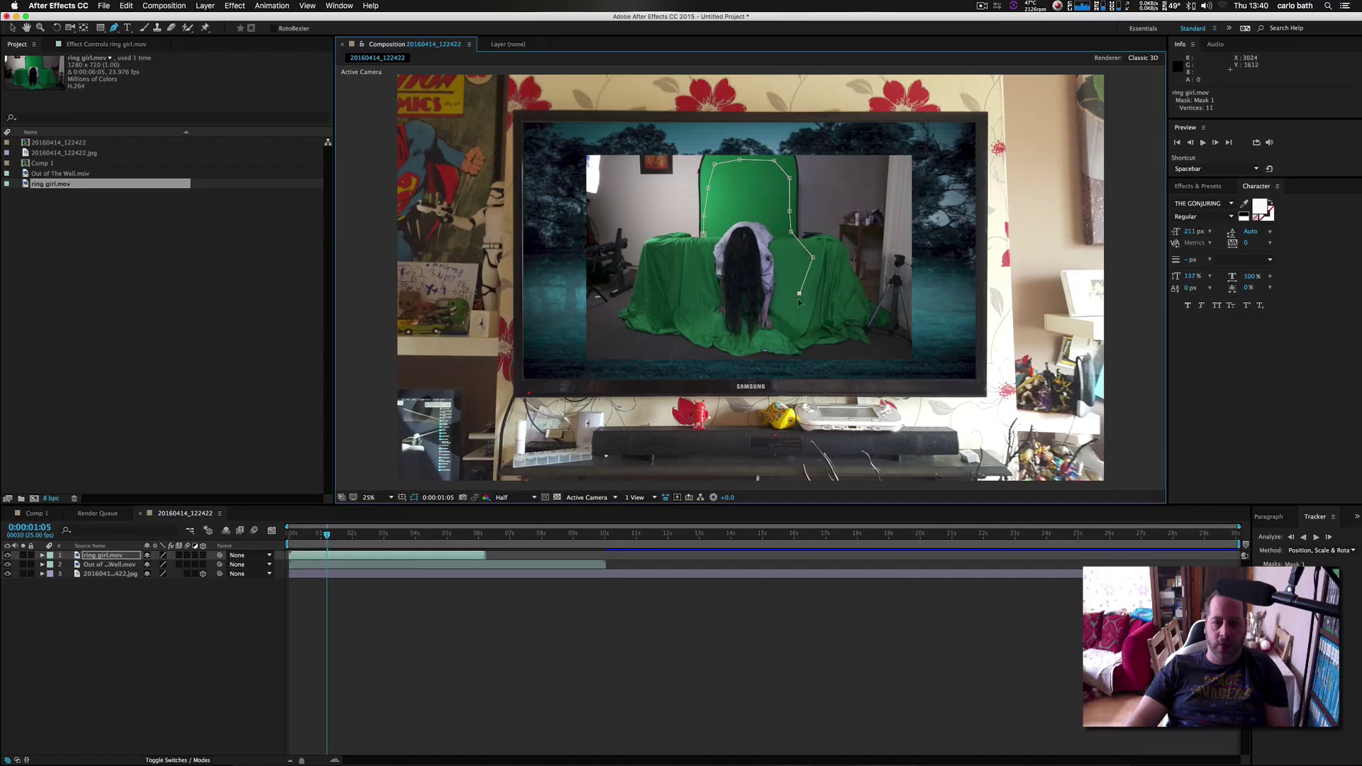
pyautogui.click(787, 348)
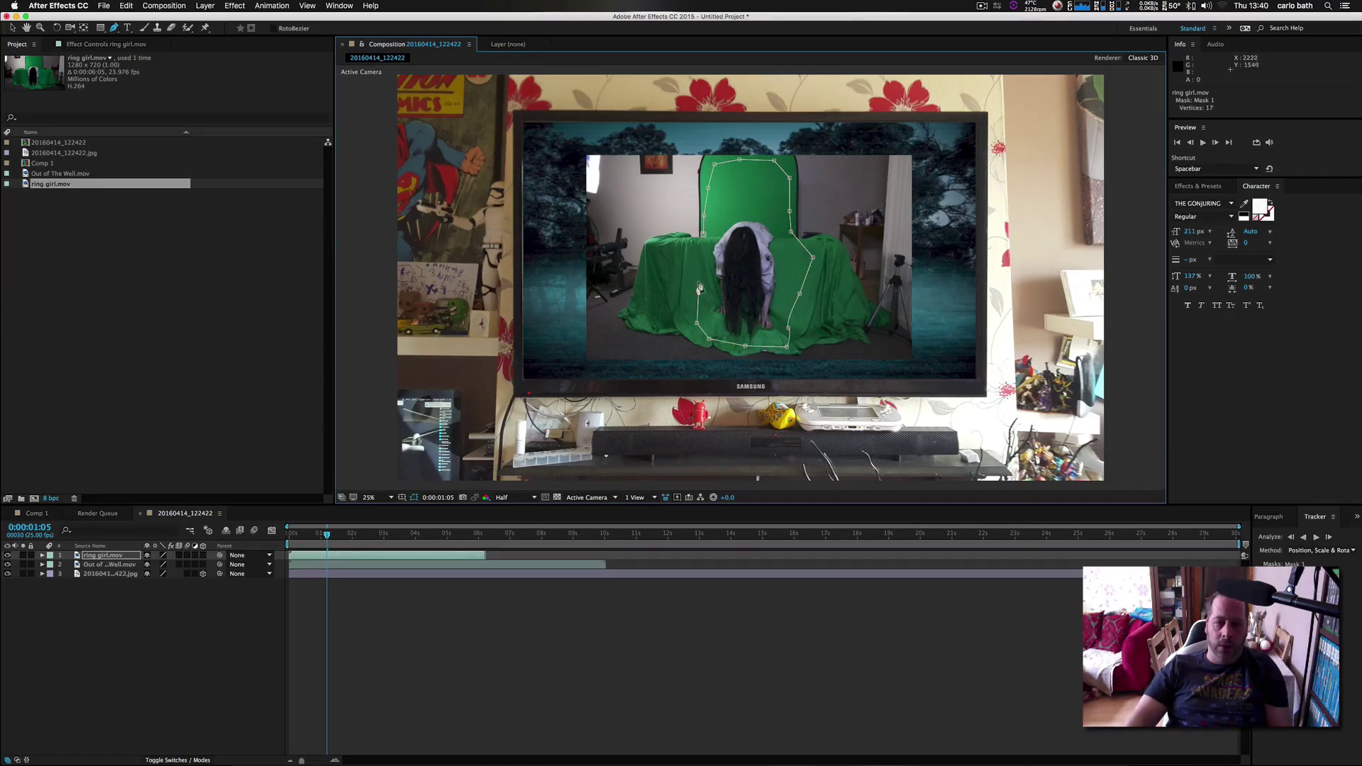
pyautogui.click(703, 235)
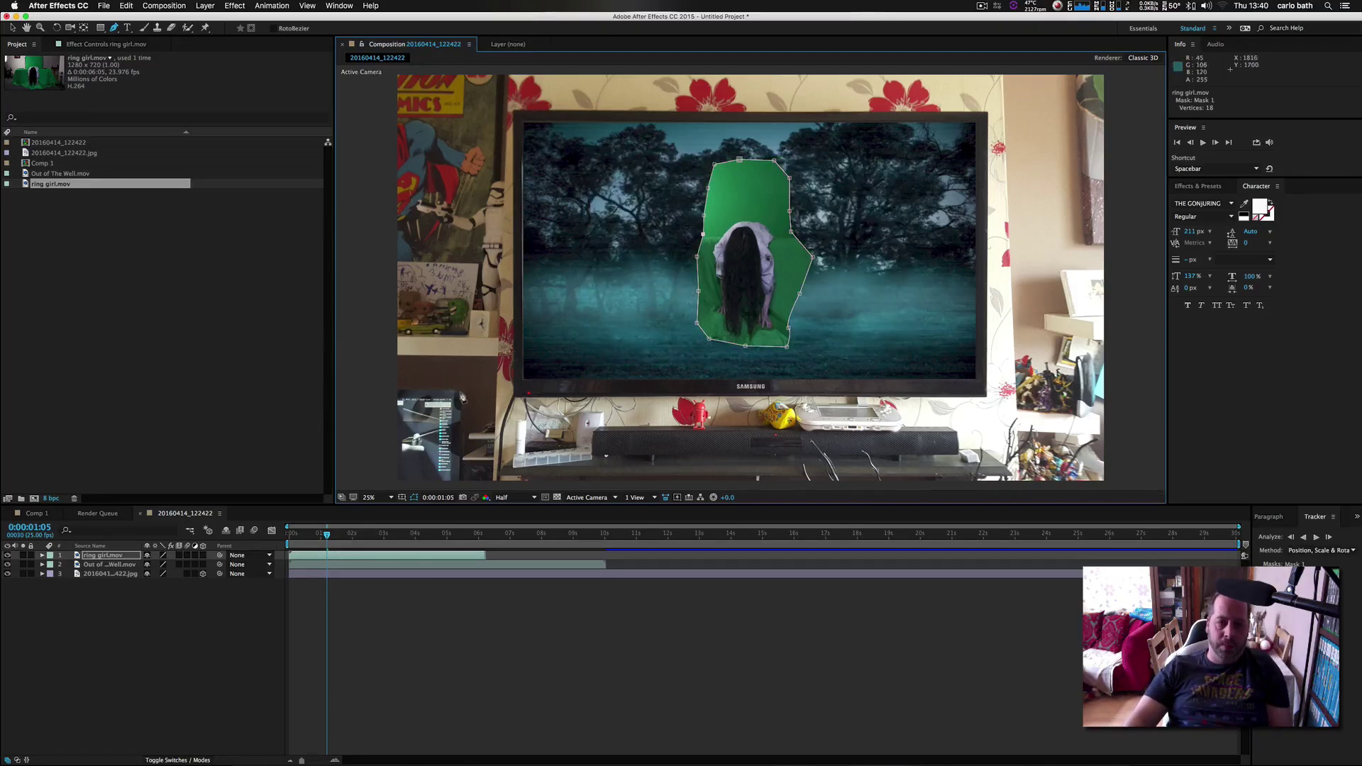
pyautogui.click(89, 556)
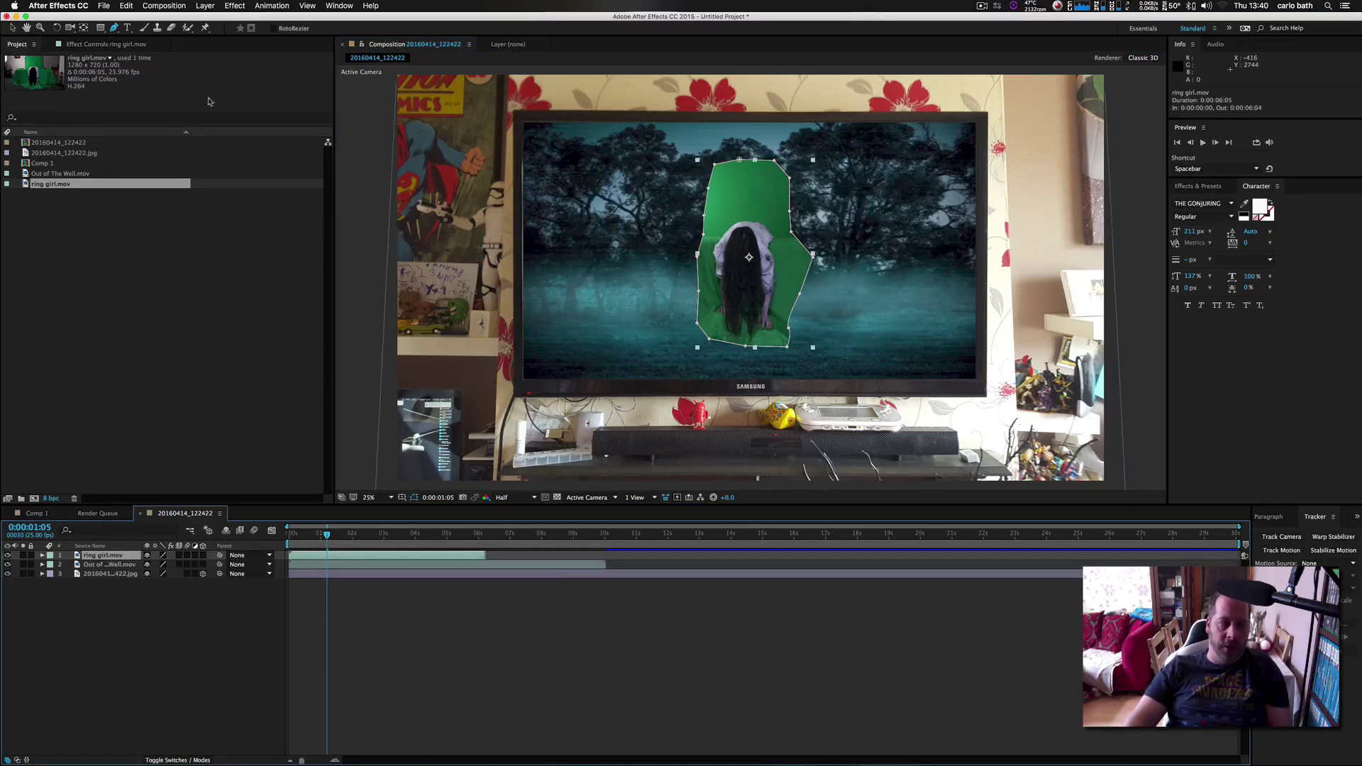
# Apply Keylight 1.2 to the ring girl layer and eyedrop the green screen as Screen Colour.
pyautogui.click(236, 7)
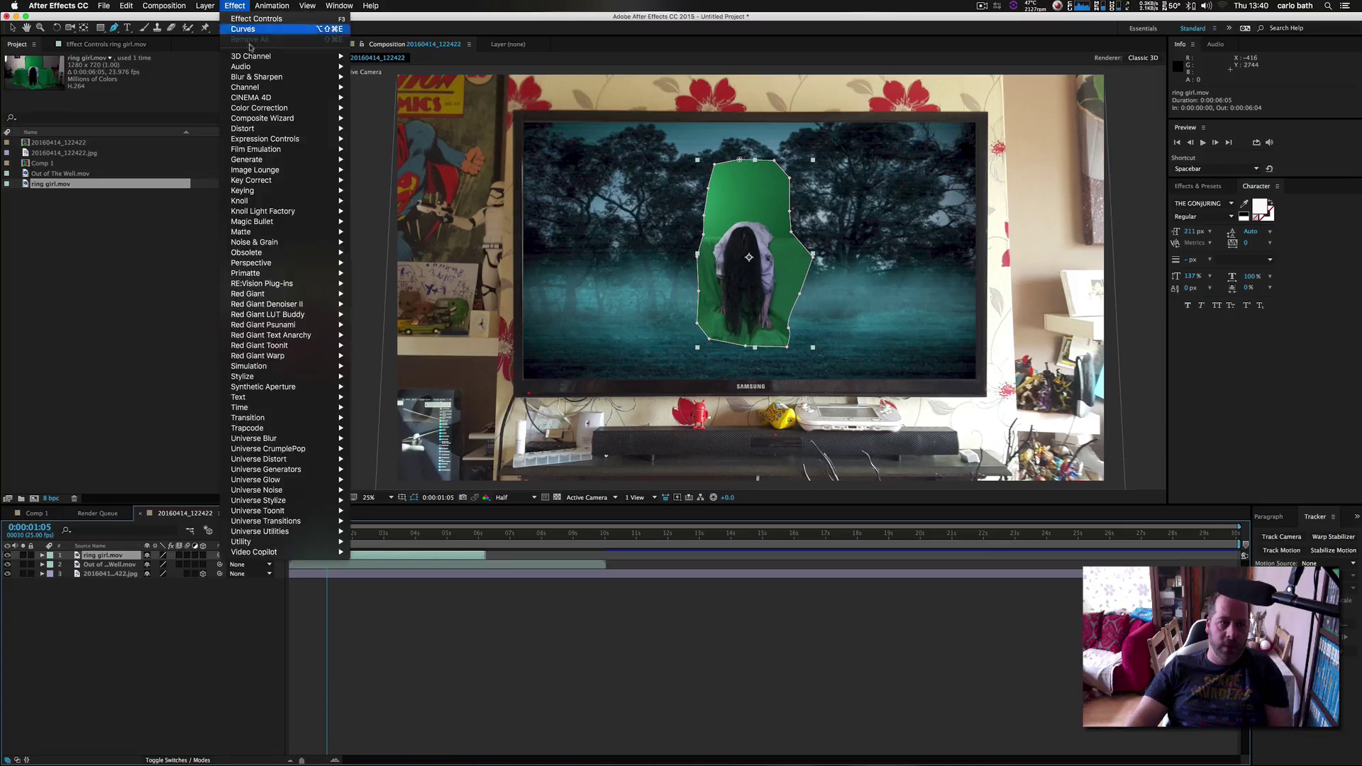
pyautogui.moveTo(310, 194)
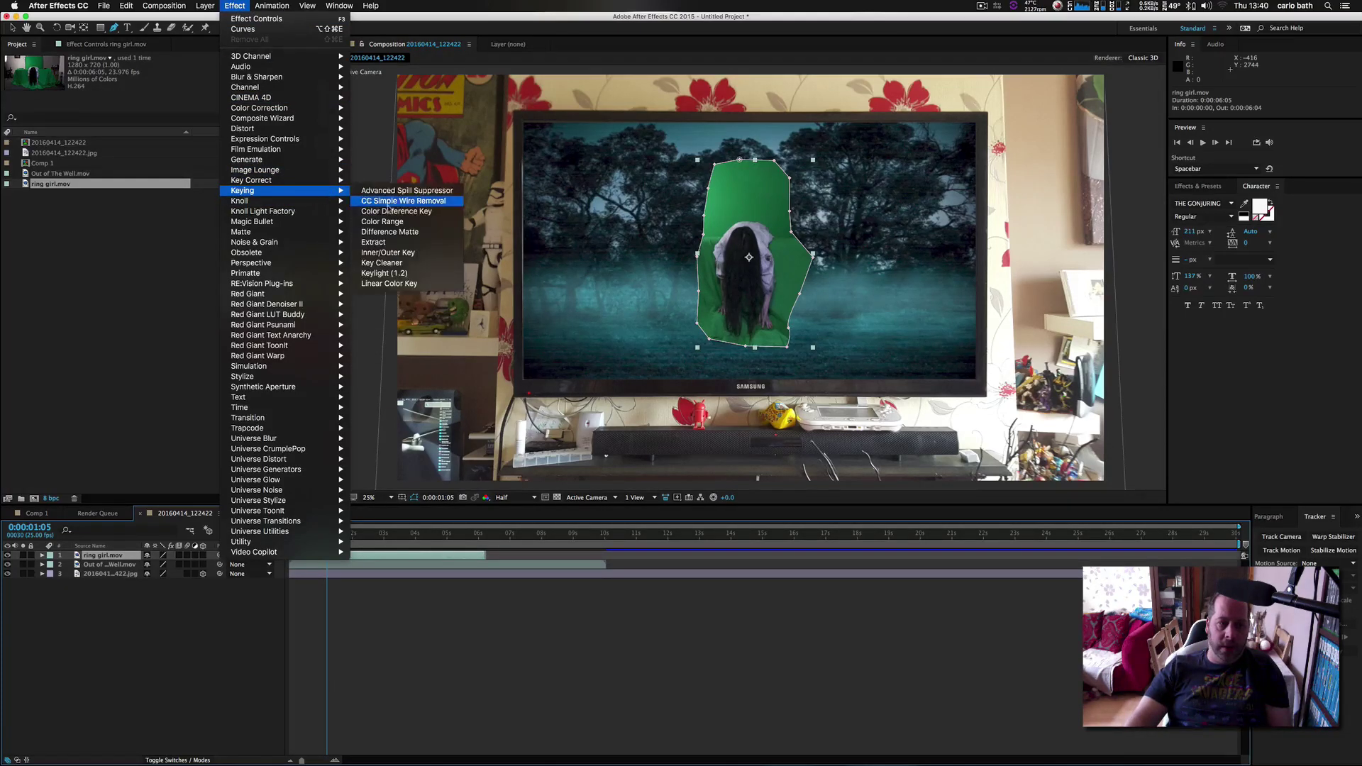
pyautogui.click(386, 275)
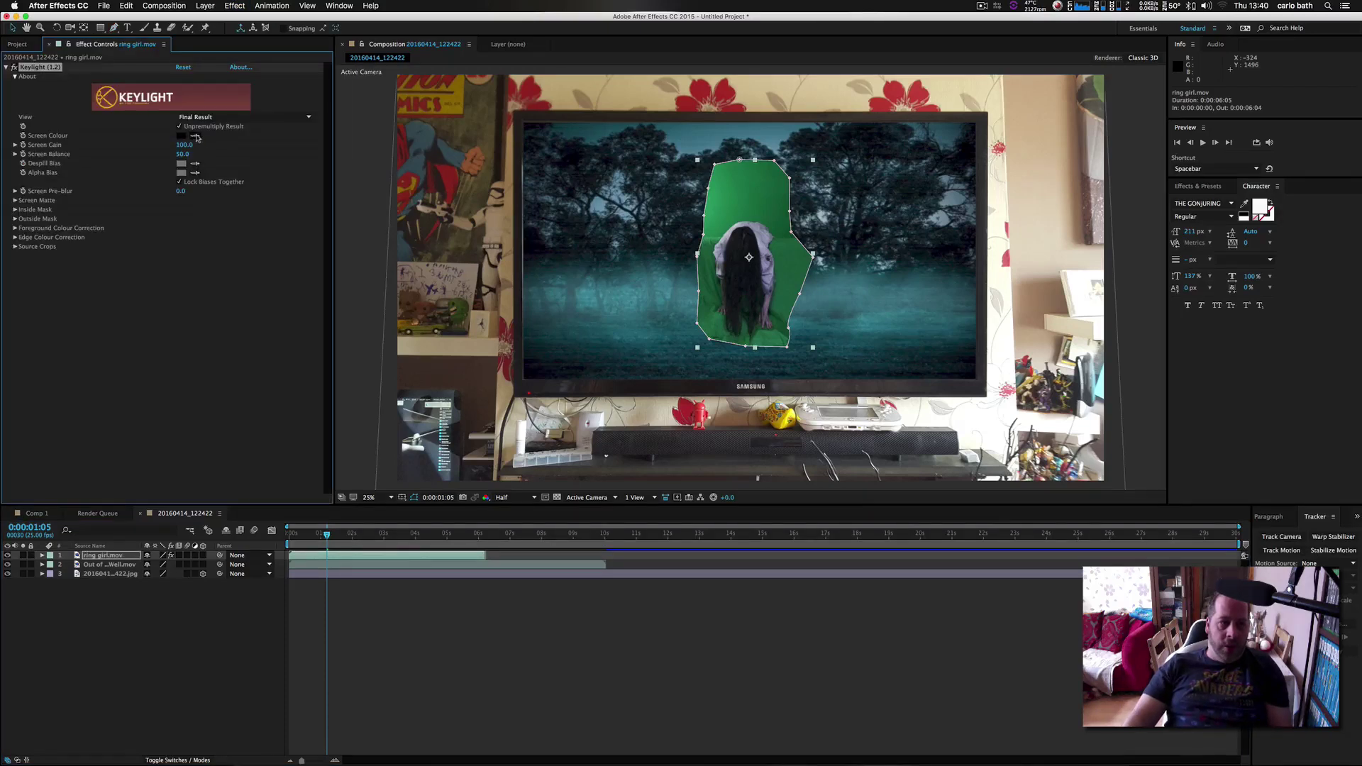
pyautogui.click(196, 134)
pyautogui.click(739, 162)
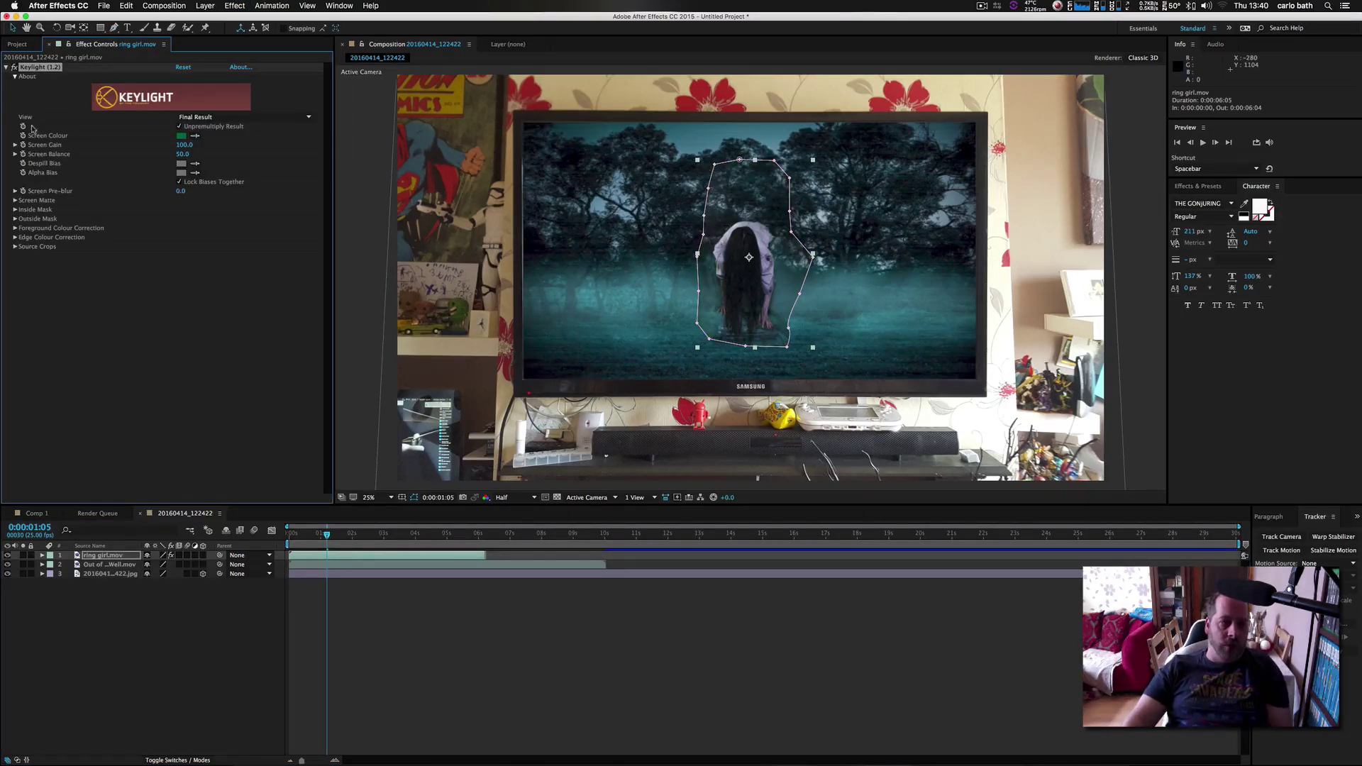
# View the Screen Matte and set Clip Black 39 and Clip White 85.
pyautogui.click(254, 118)
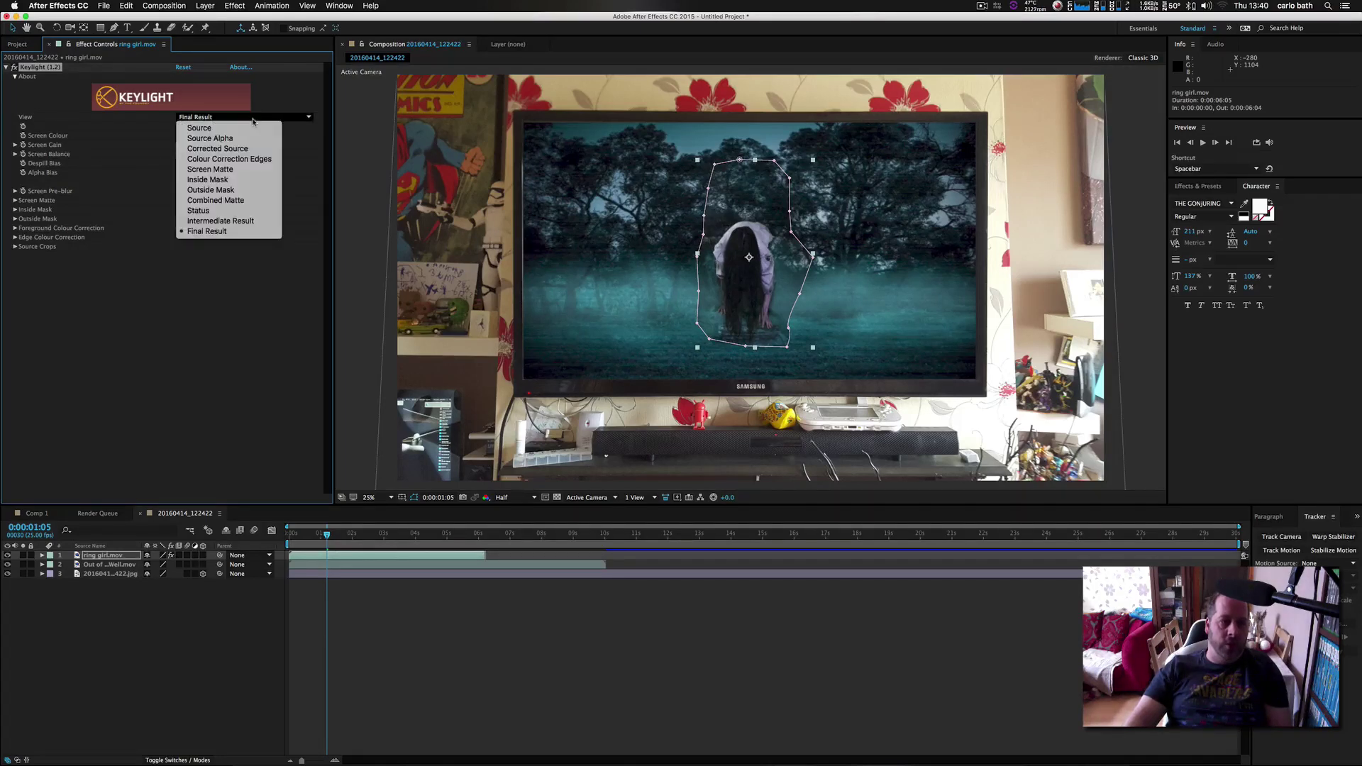
pyautogui.click(224, 174)
pyautogui.click(15, 191)
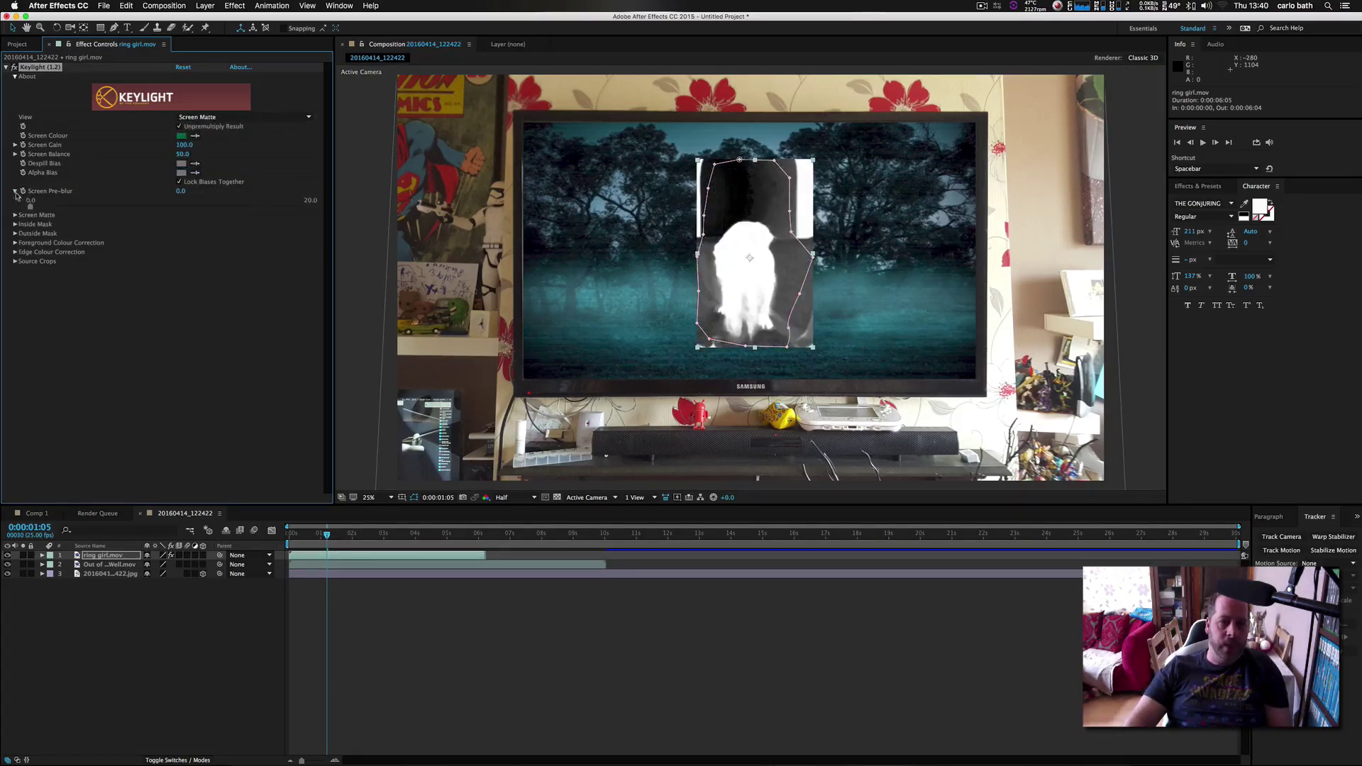
pyautogui.click(15, 215)
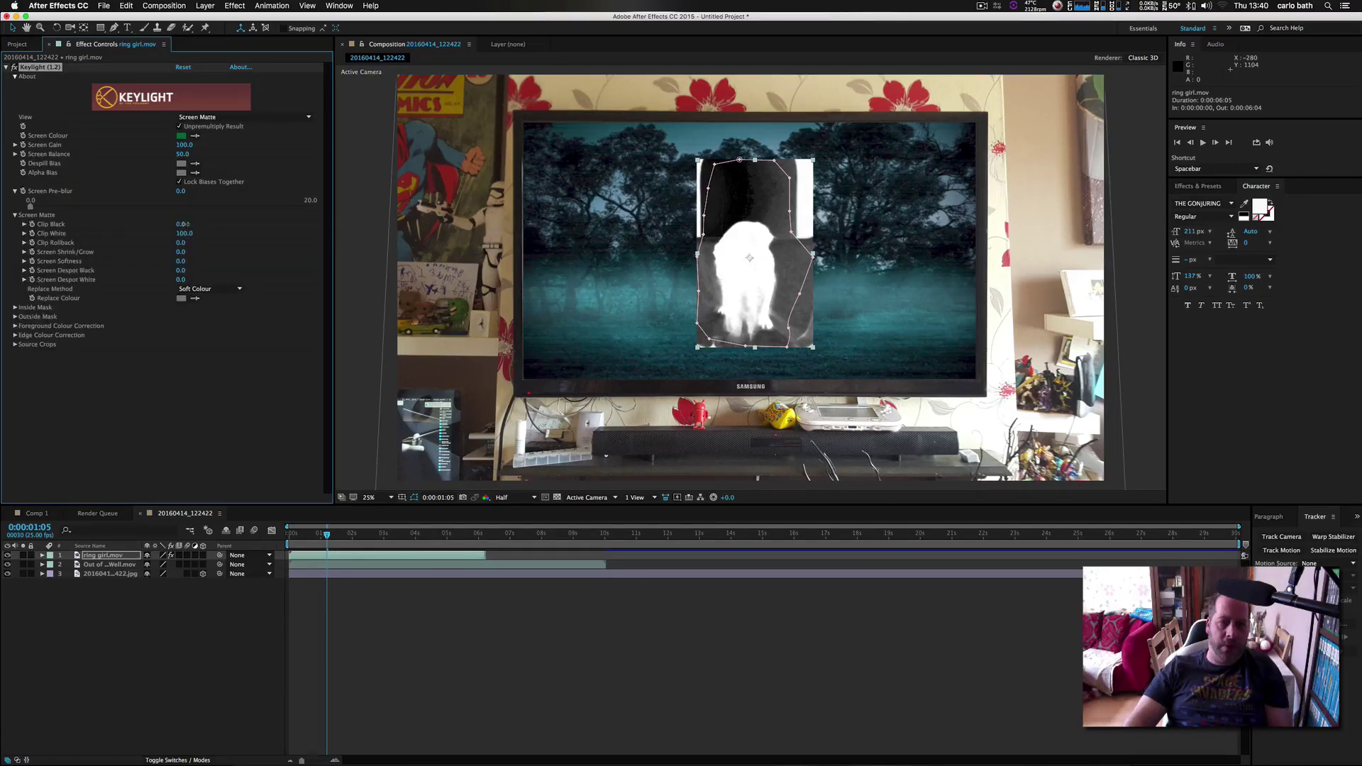
pyautogui.moveTo(183, 224)
pyautogui.mouseDown()
pyautogui.moveTo(202, 222)
pyautogui.moveTo(182, 234)
pyautogui.mouseUp()
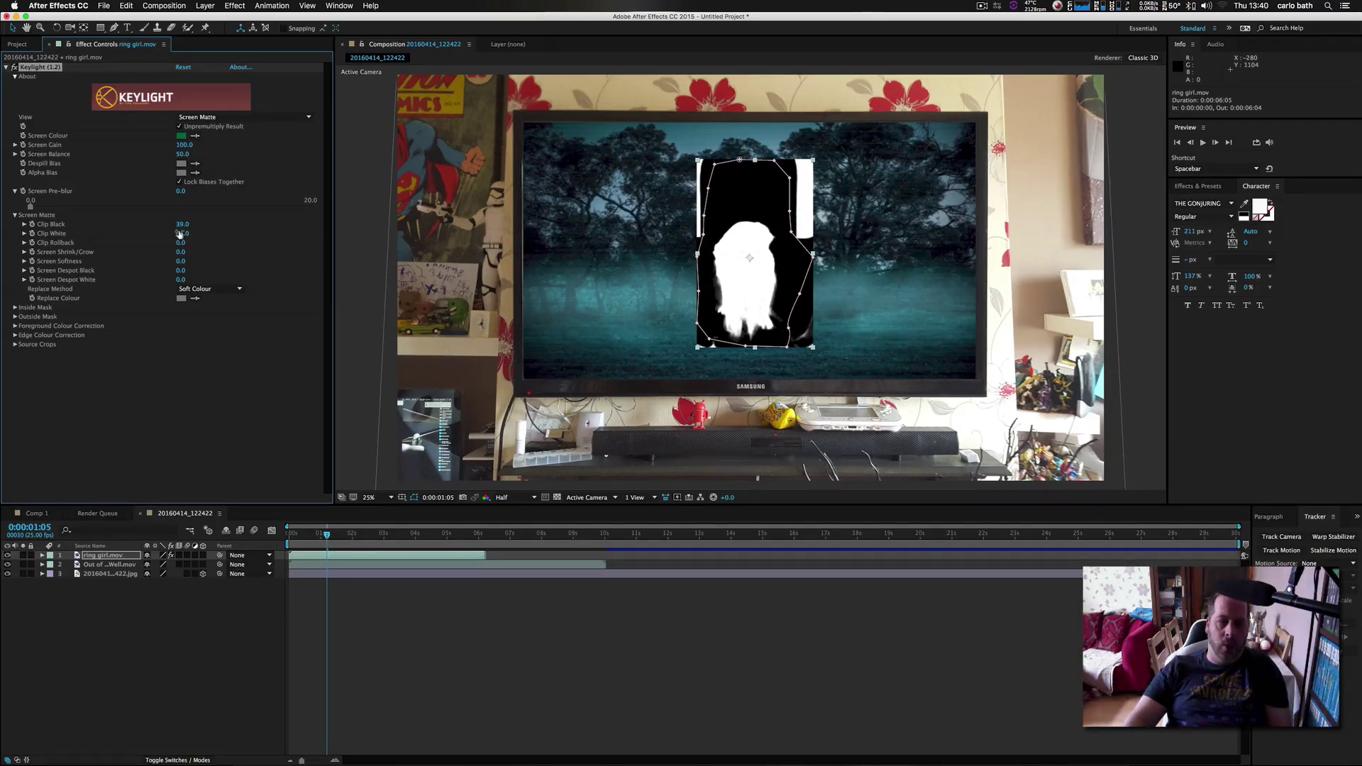
# Switch Keylight back to Final Result and hide the ring girl's mask outline.
pyautogui.click(247, 118)
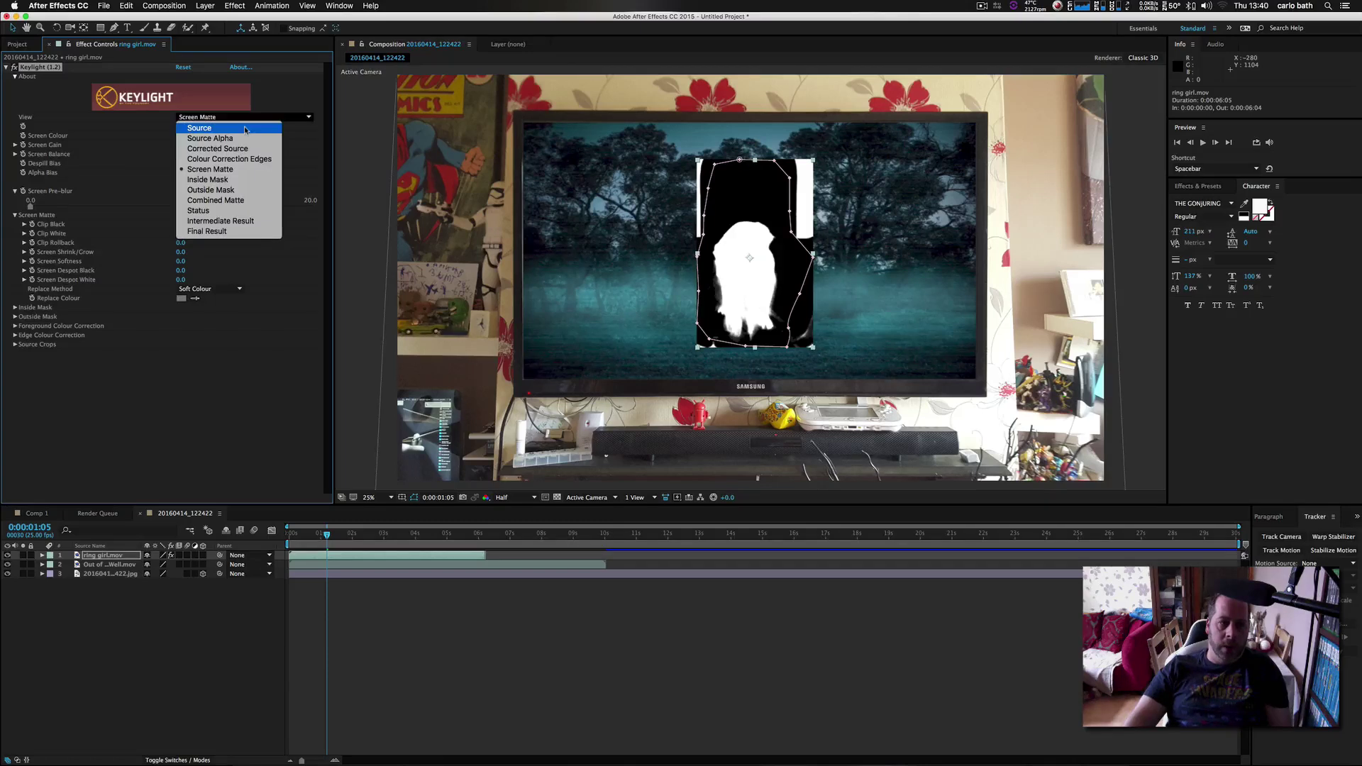
pyautogui.click(216, 231)
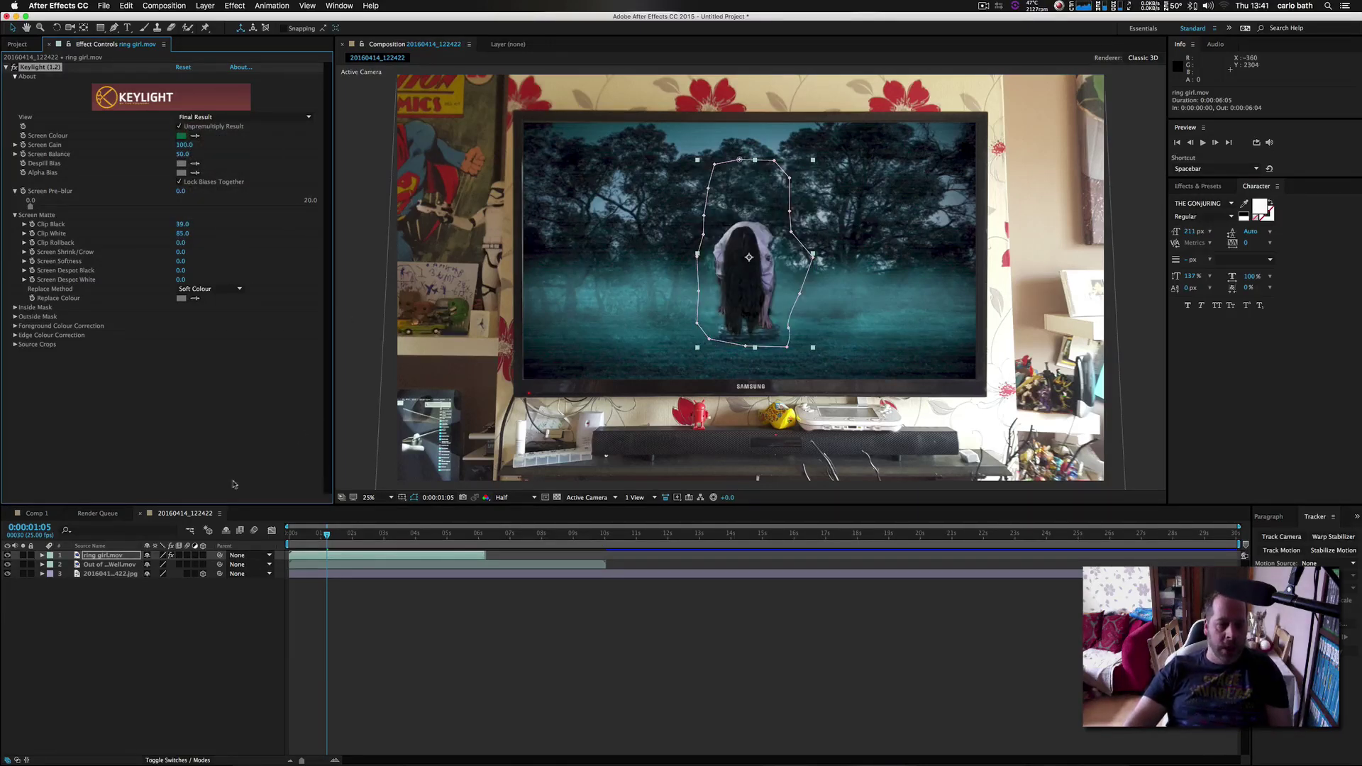
pyautogui.click(121, 560)
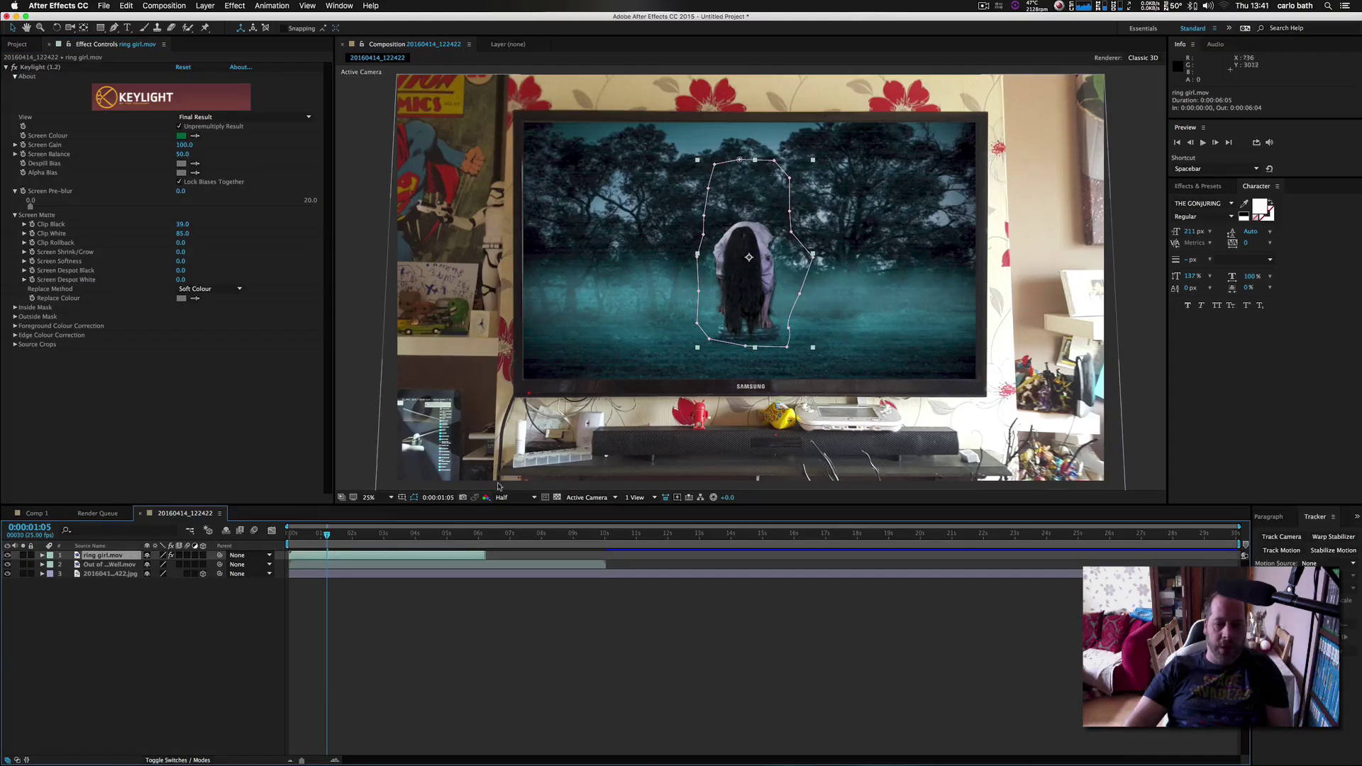
pyautogui.click(414, 498)
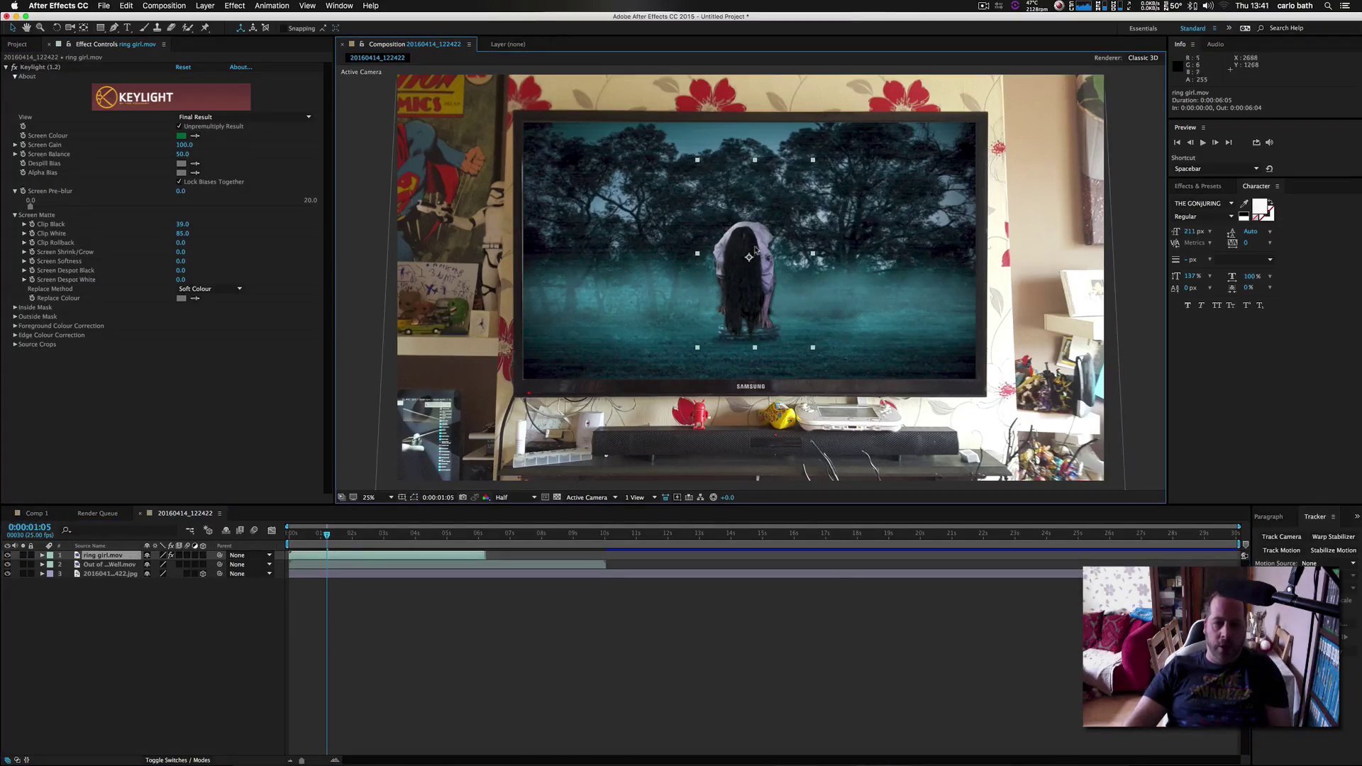
# Scale the girl to about 383%, nudge her down onto the TV stand, and return time to 0.
pyautogui.moveTo(749, 234); pyautogui.dragTo(748, 272)
pyautogui.moveTo(698, 198); pyautogui.dragTo(620, 122)
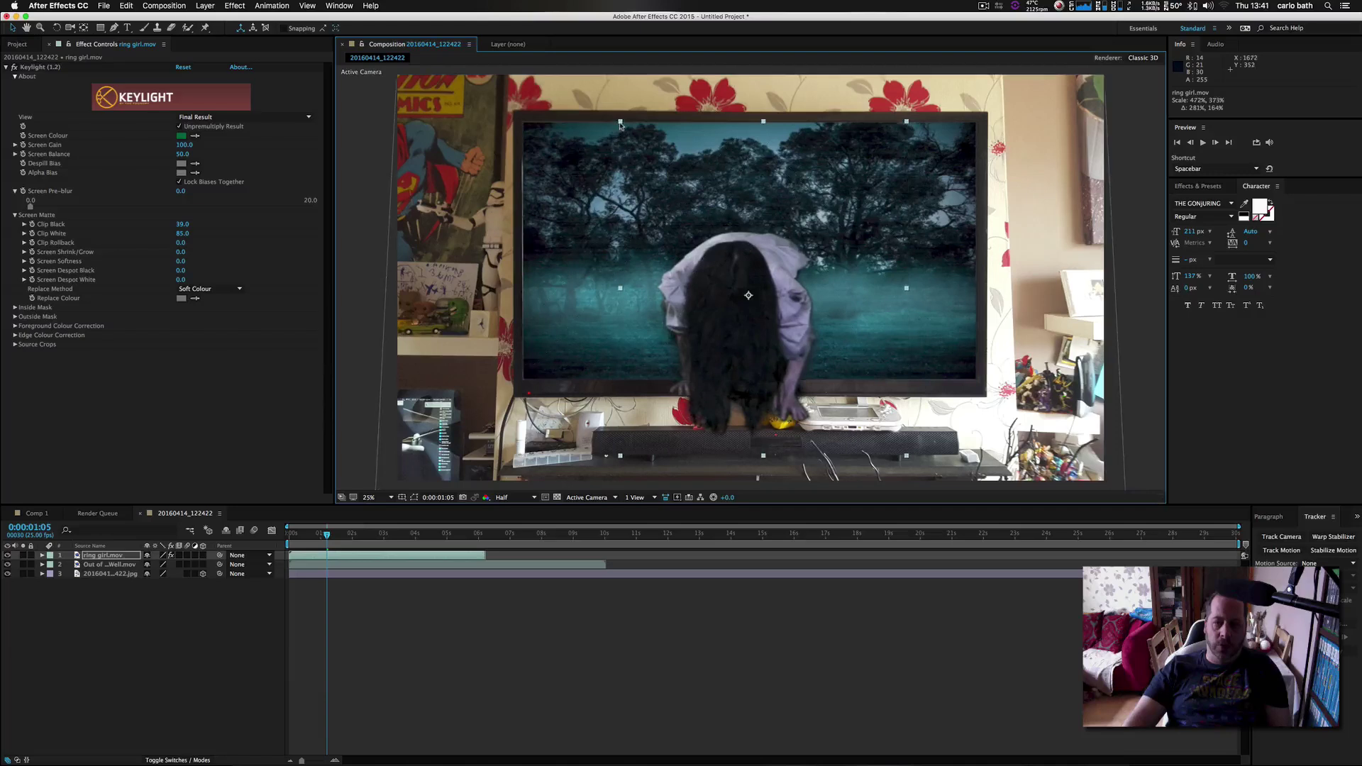
pyautogui.moveTo(749, 275); pyautogui.dragTo(763, 314)
pyautogui.hotkey('shift', 'Down')
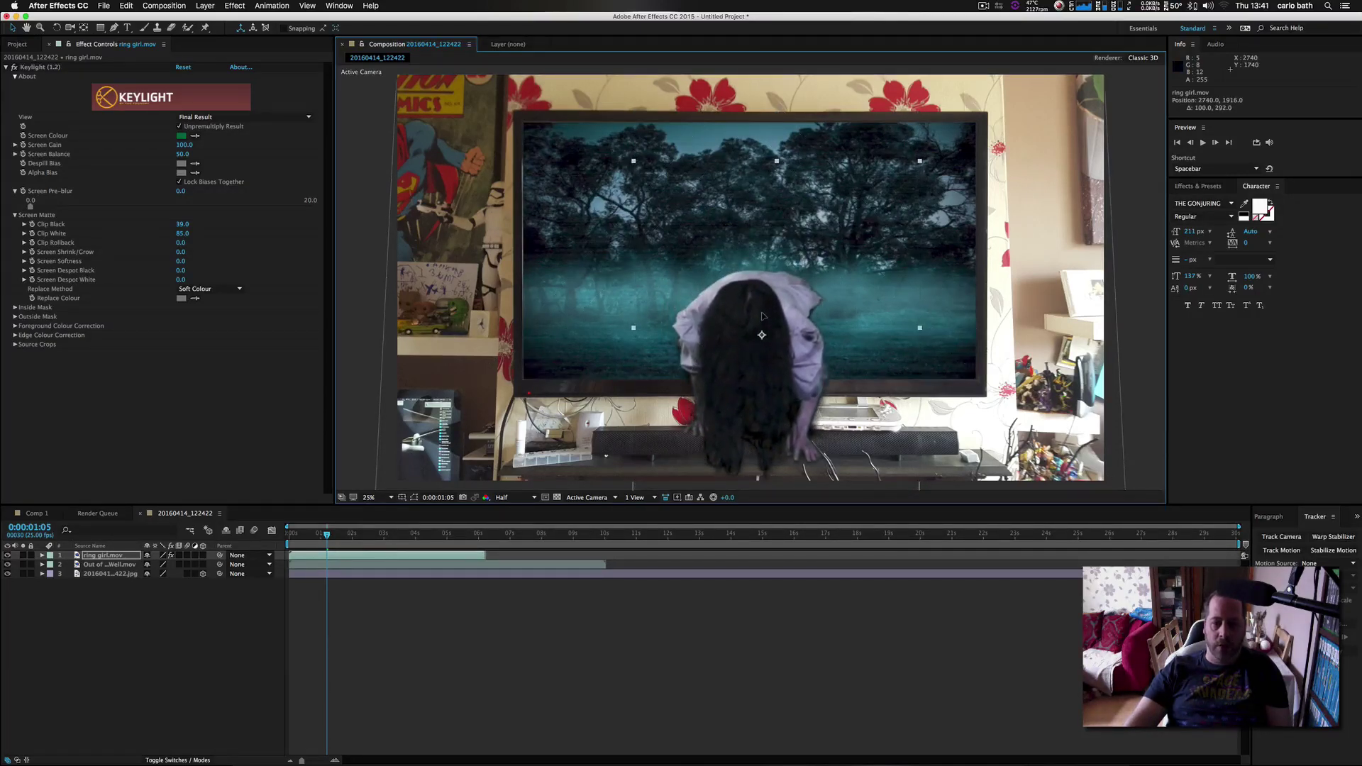
pyautogui.hotkey('shift', 'Down')
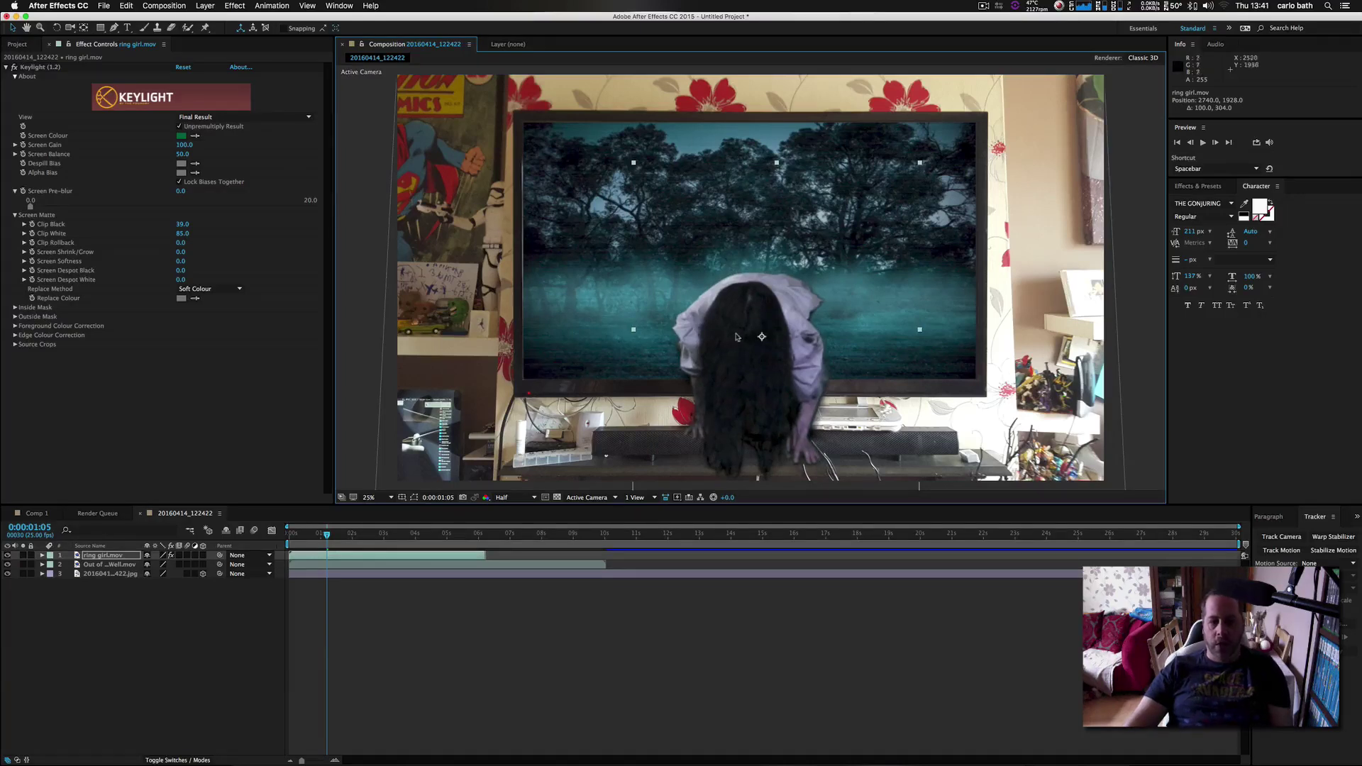
pyautogui.moveTo(738, 327); pyautogui.dragTo(738, 333)
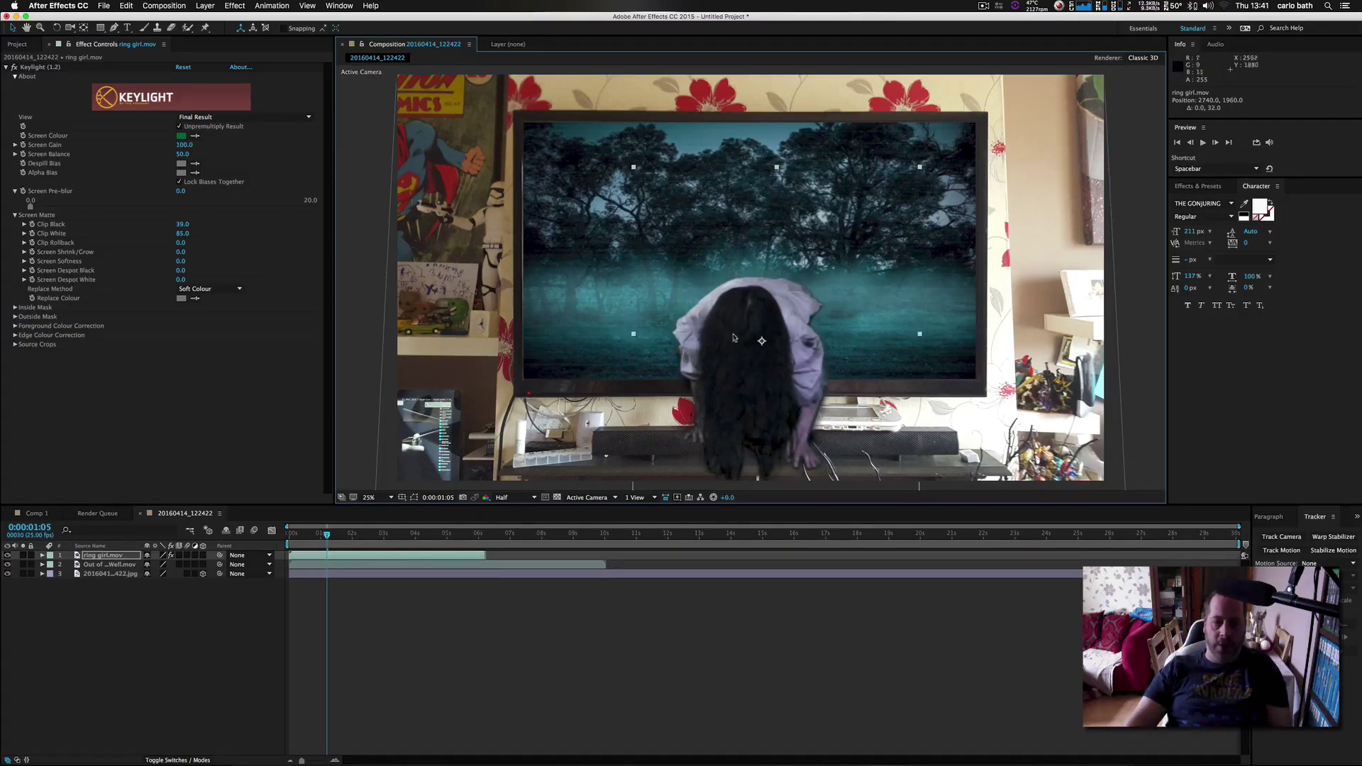
pyautogui.click(348, 537)
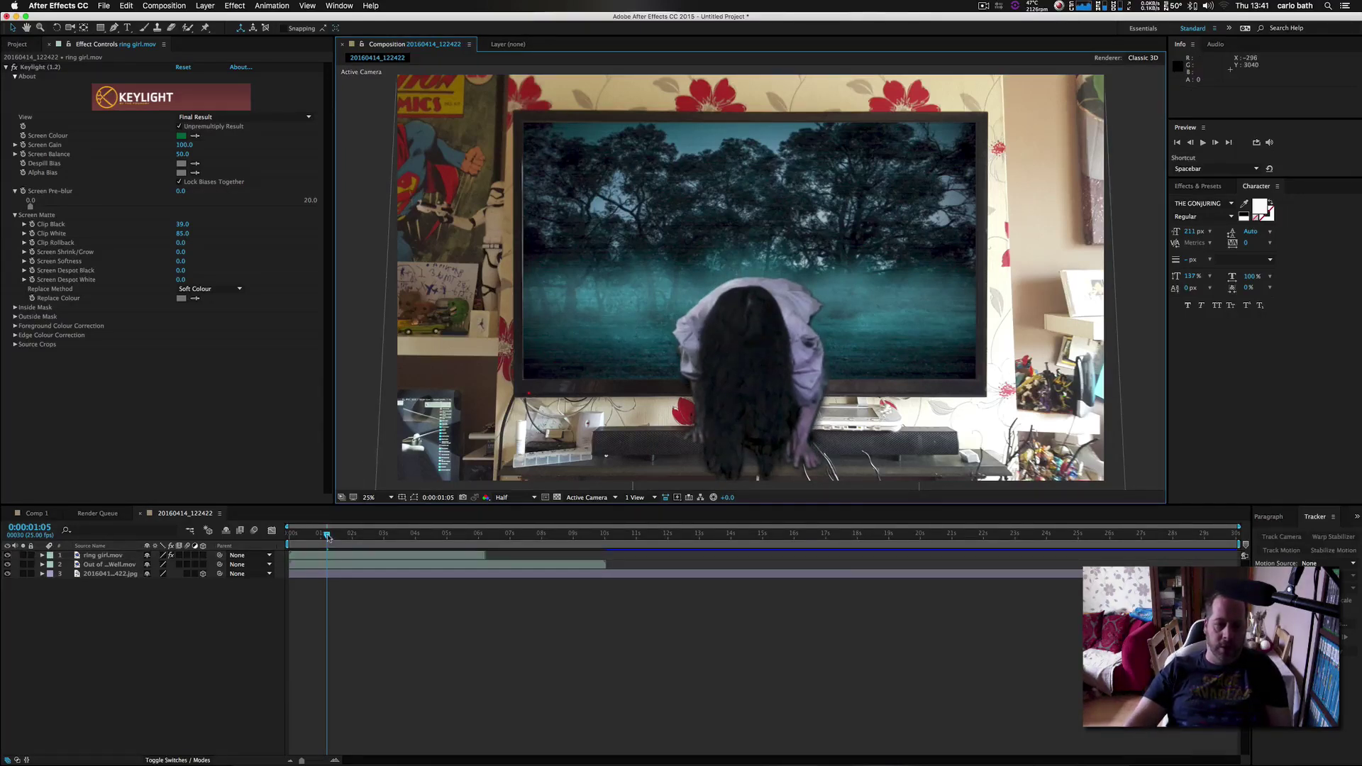
pyautogui.moveTo(327, 537); pyautogui.dragTo(289, 543)
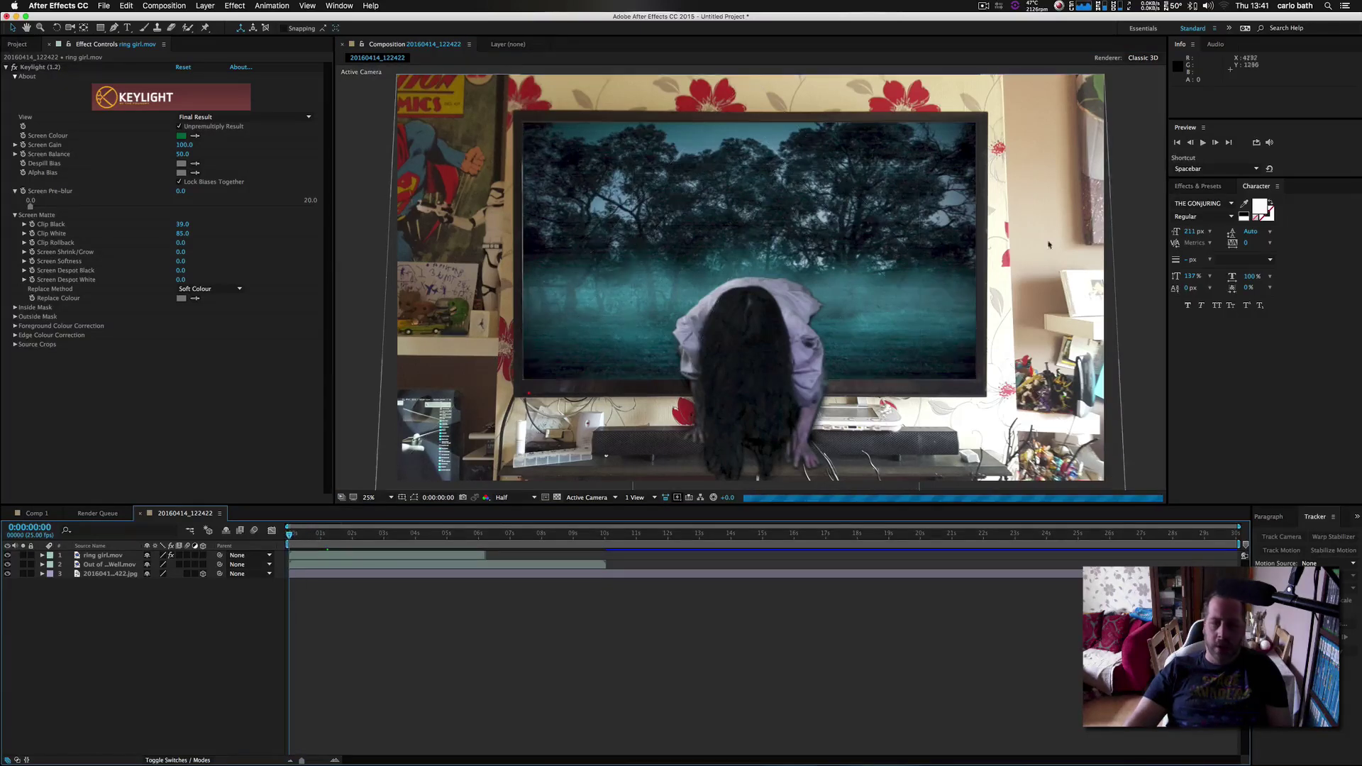
# Preview the composite from the start, stop it, and reselect the ring girl layer.
pyautogui.click(1203, 144)
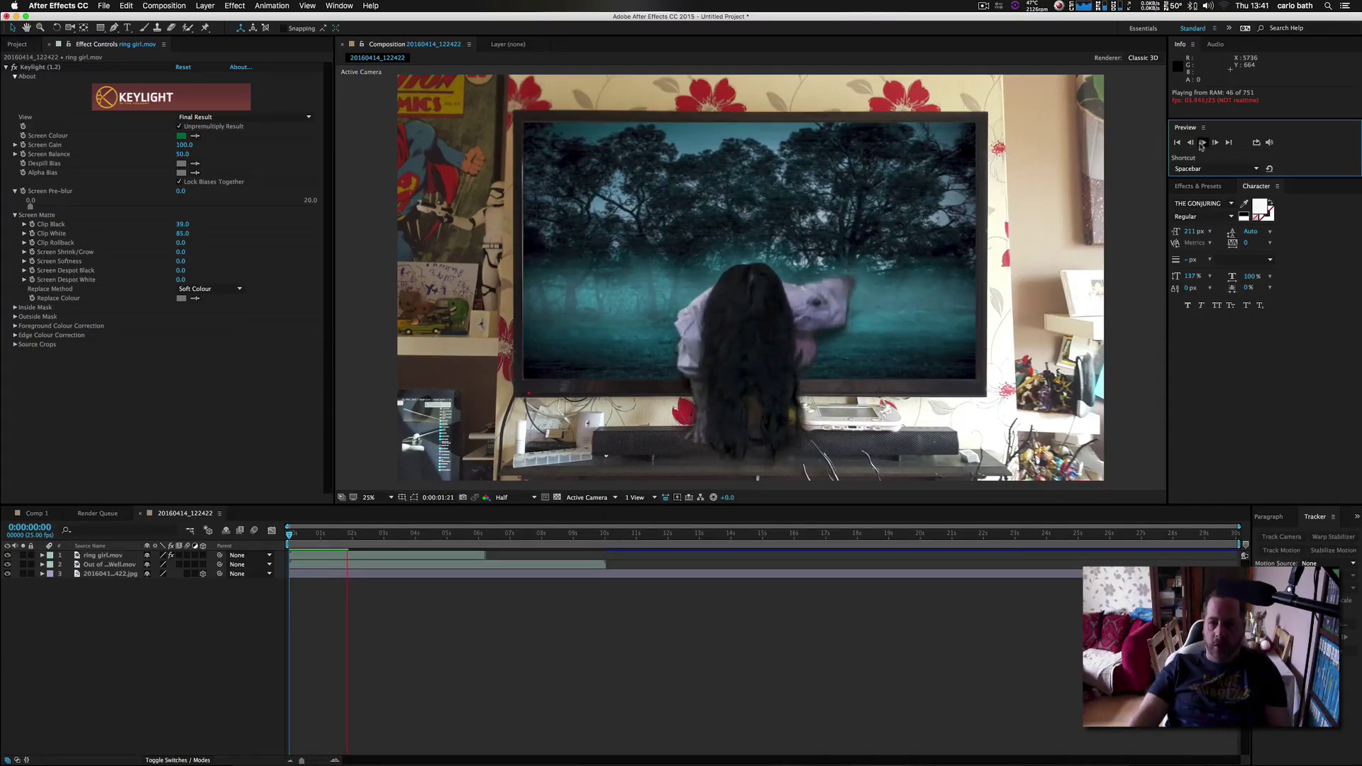
pyautogui.press('space')
pyautogui.click(91, 556)
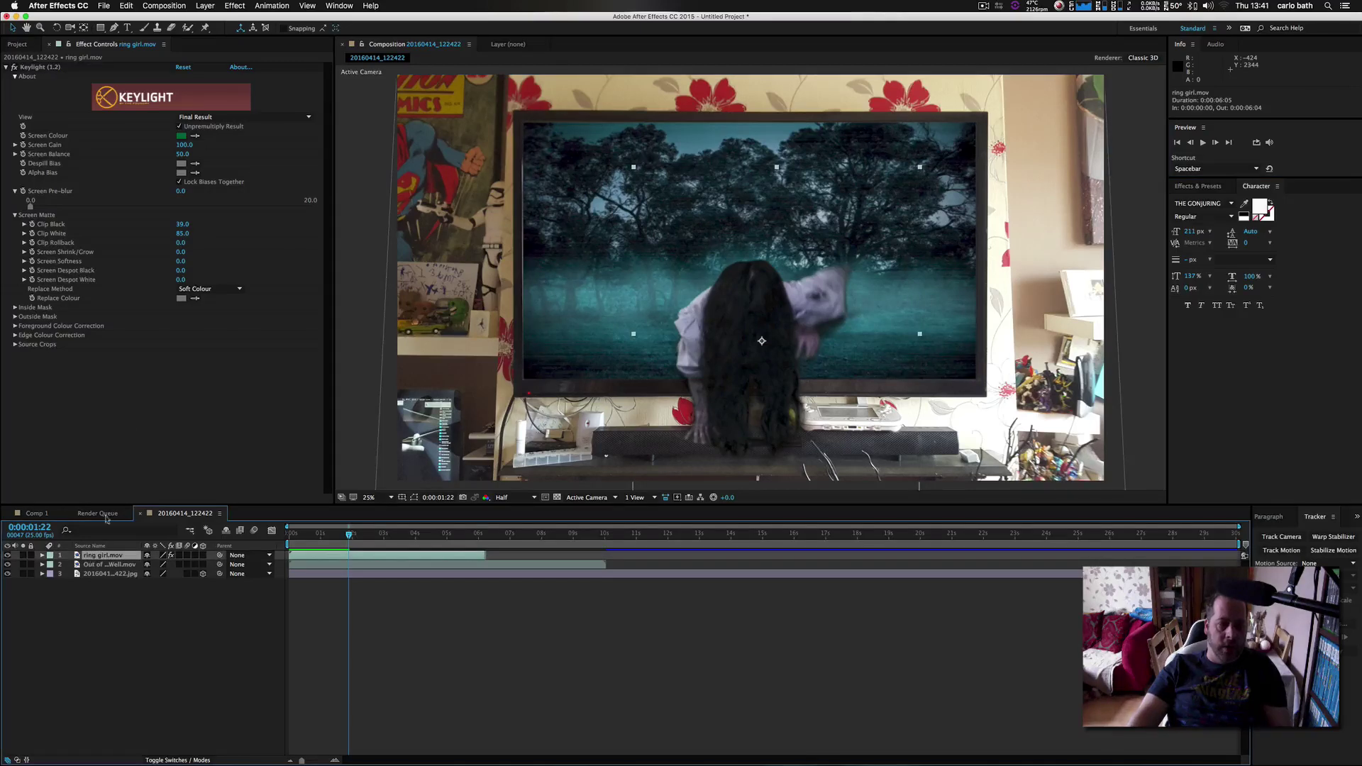
pyautogui.click(204, 5)
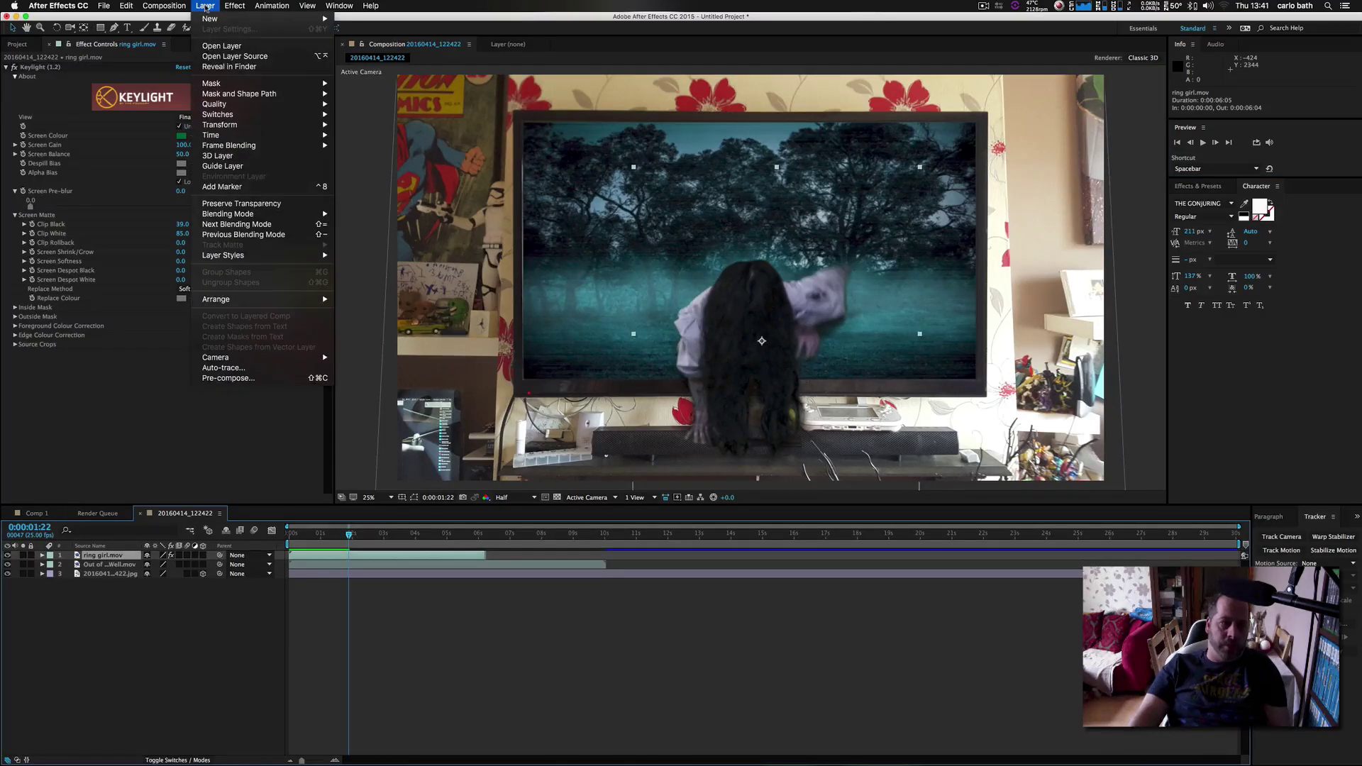
# Time-reverse the ring girl clip and move her down into the TV picture, previewing the result.
pyautogui.moveTo(234, 135)
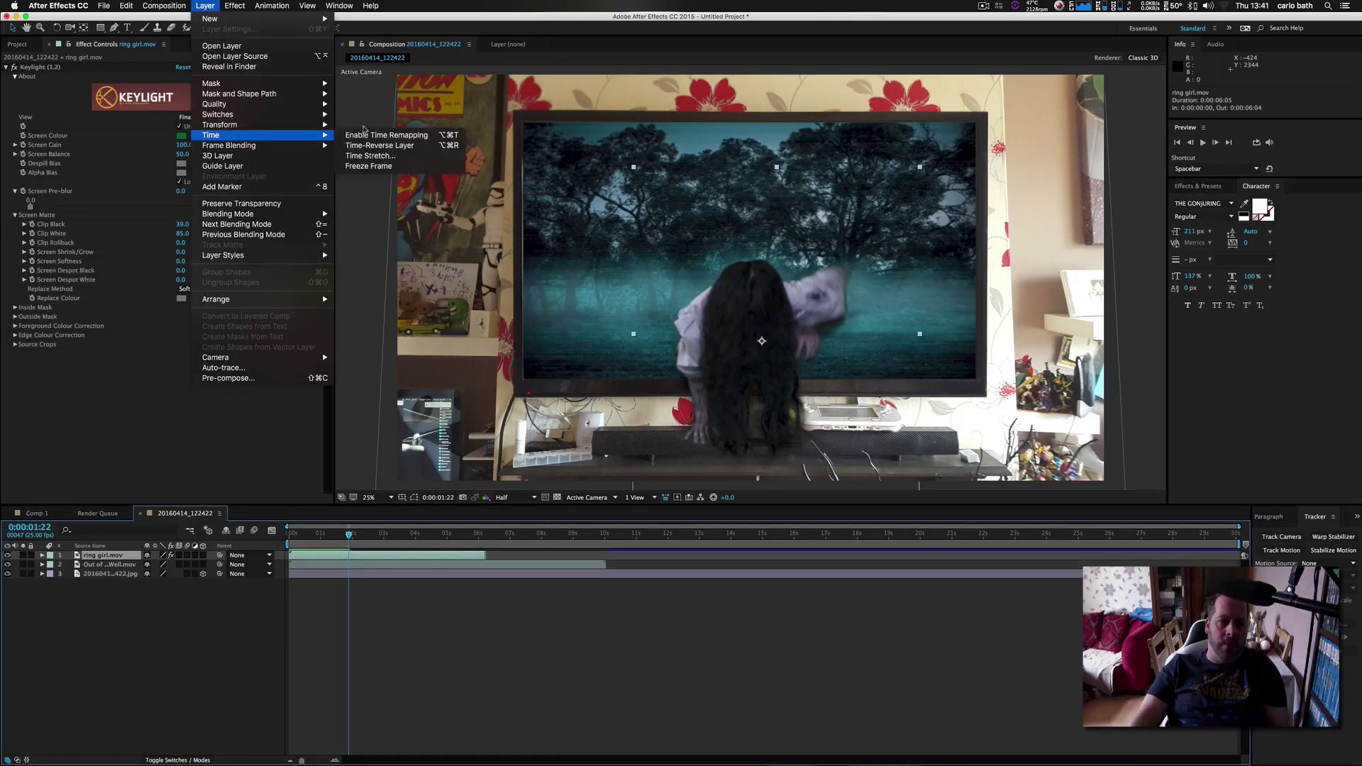
pyautogui.click(372, 145)
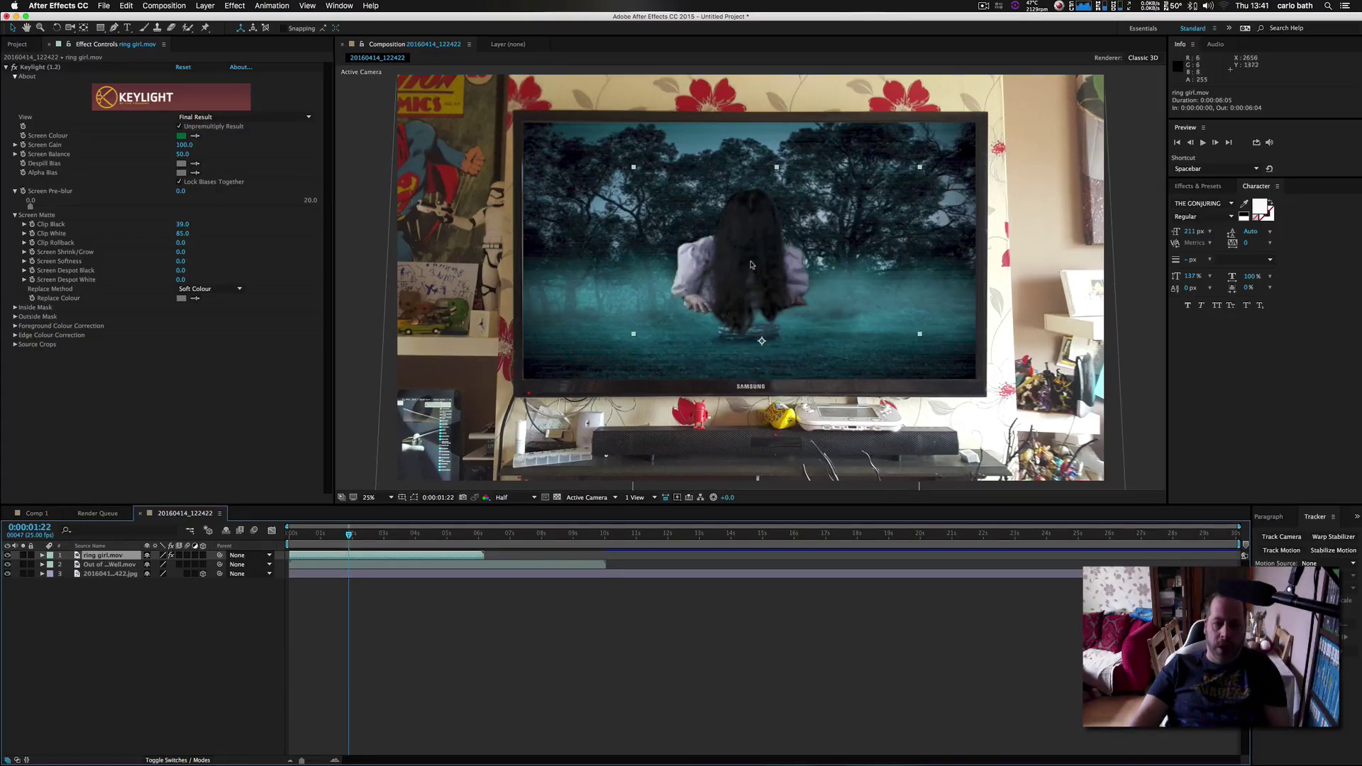
pyautogui.moveTo(751, 264); pyautogui.dragTo(752, 286)
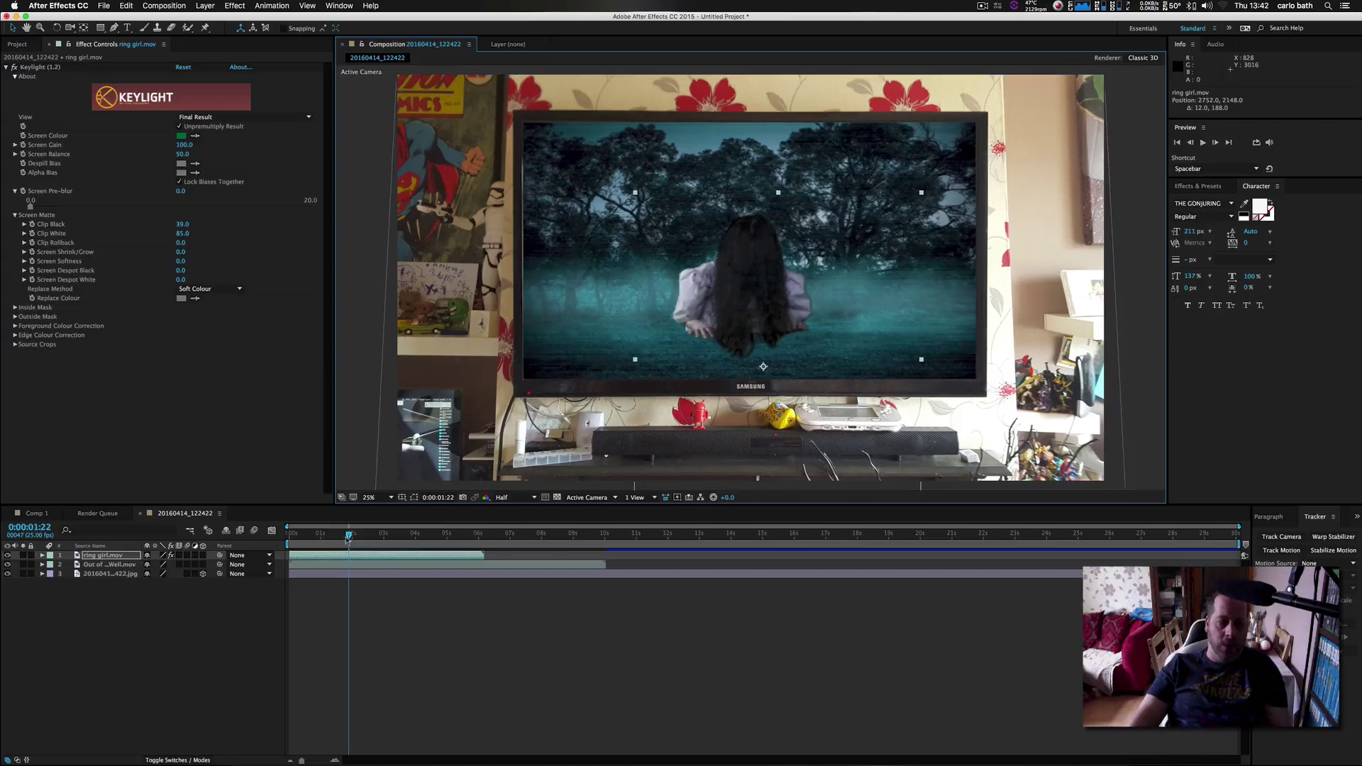
pyautogui.press('space')
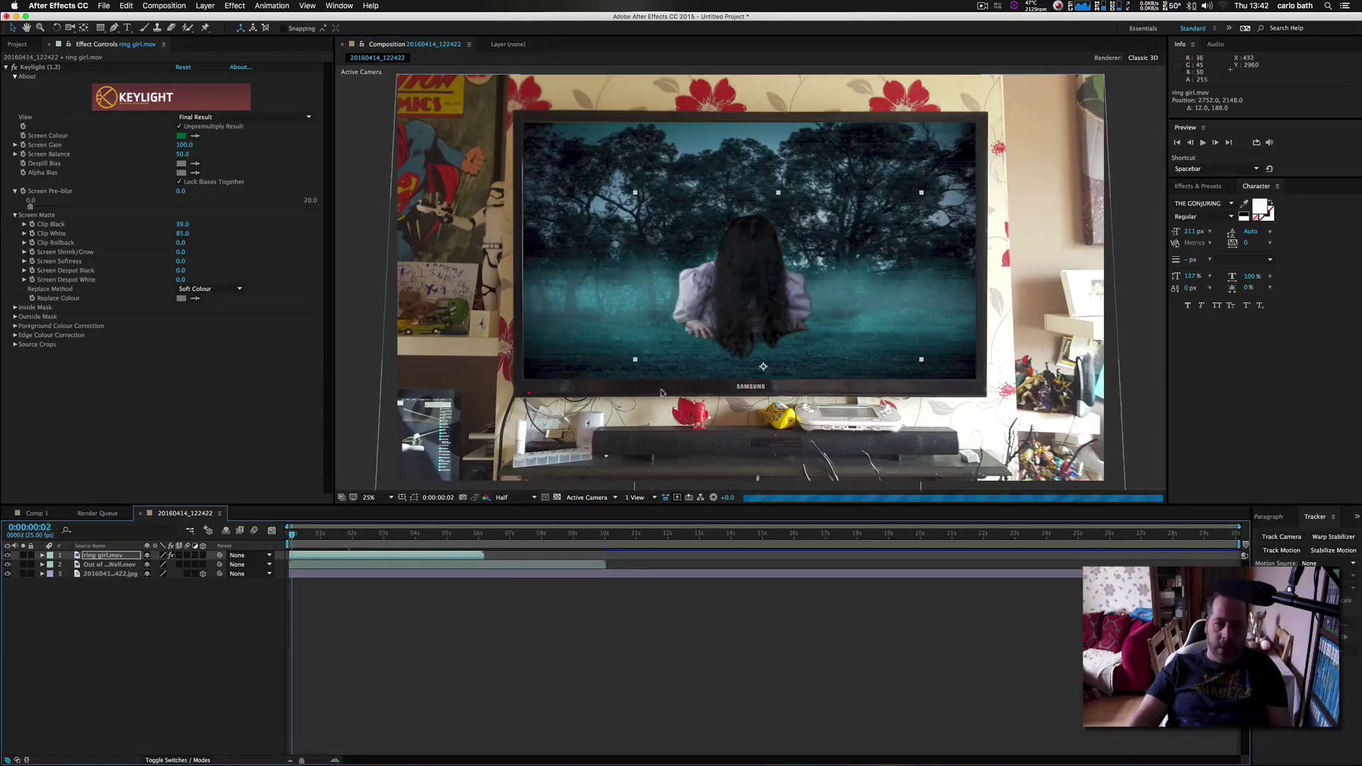
pyautogui.click(1205, 144)
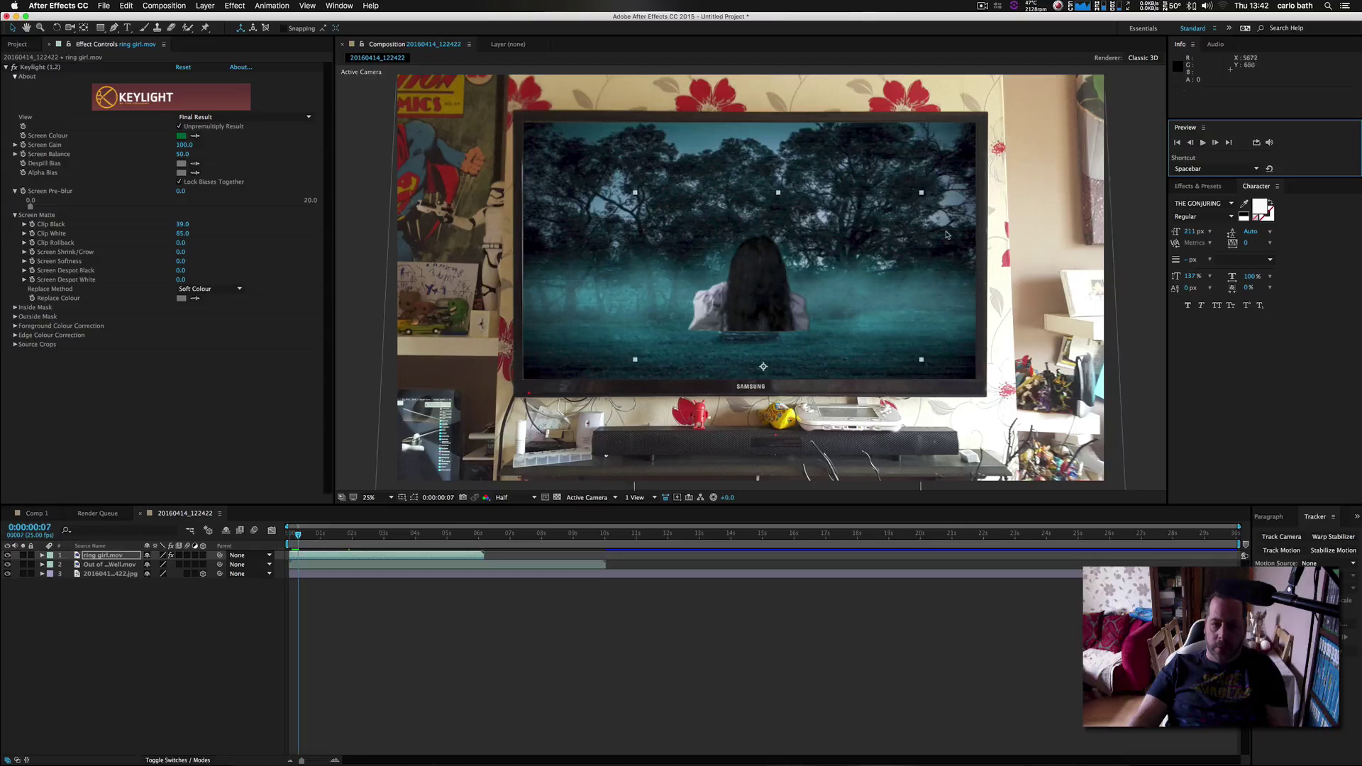
pyautogui.moveTo(766, 288); pyautogui.dragTo(757, 301)
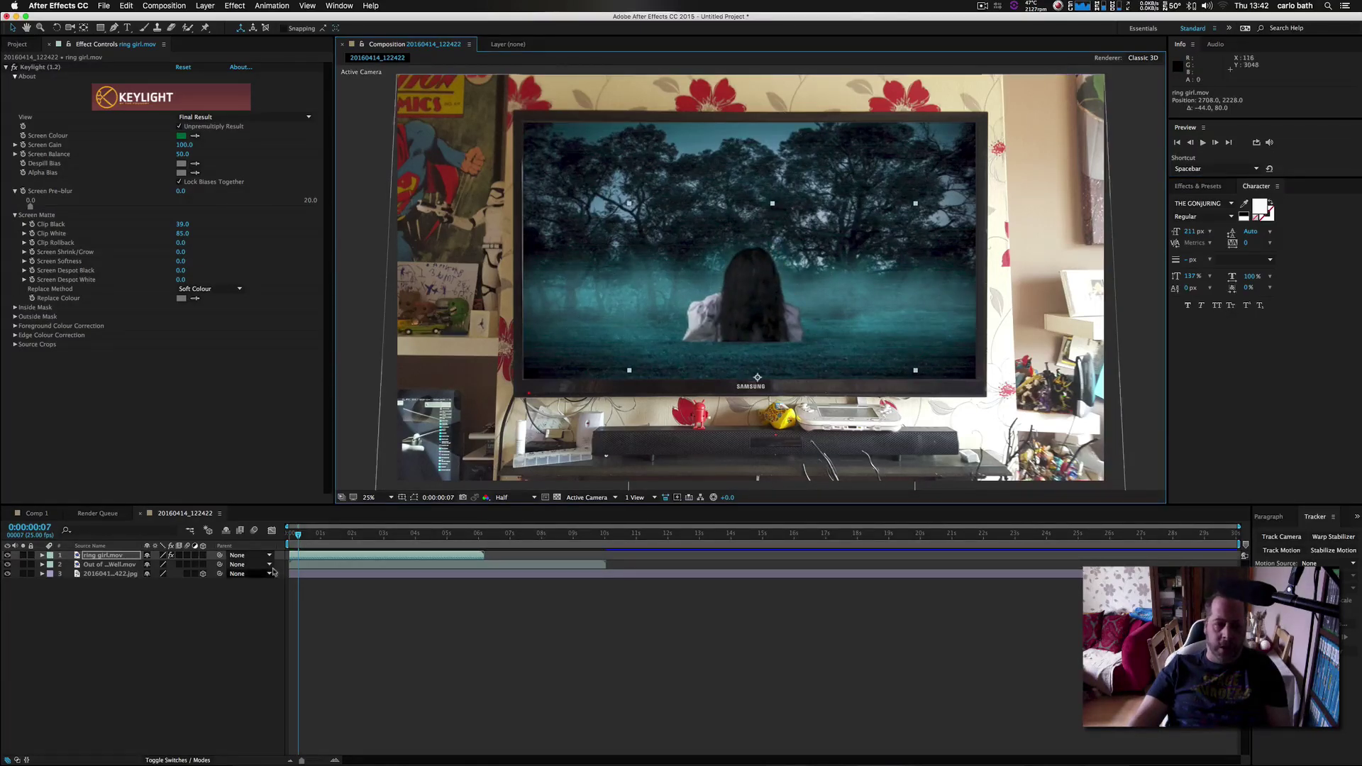
# Preview from the start, then go to frame 0:00:00:04 and trim the comp to the work area.
pyautogui.click(289, 539)
pyautogui.press('space')
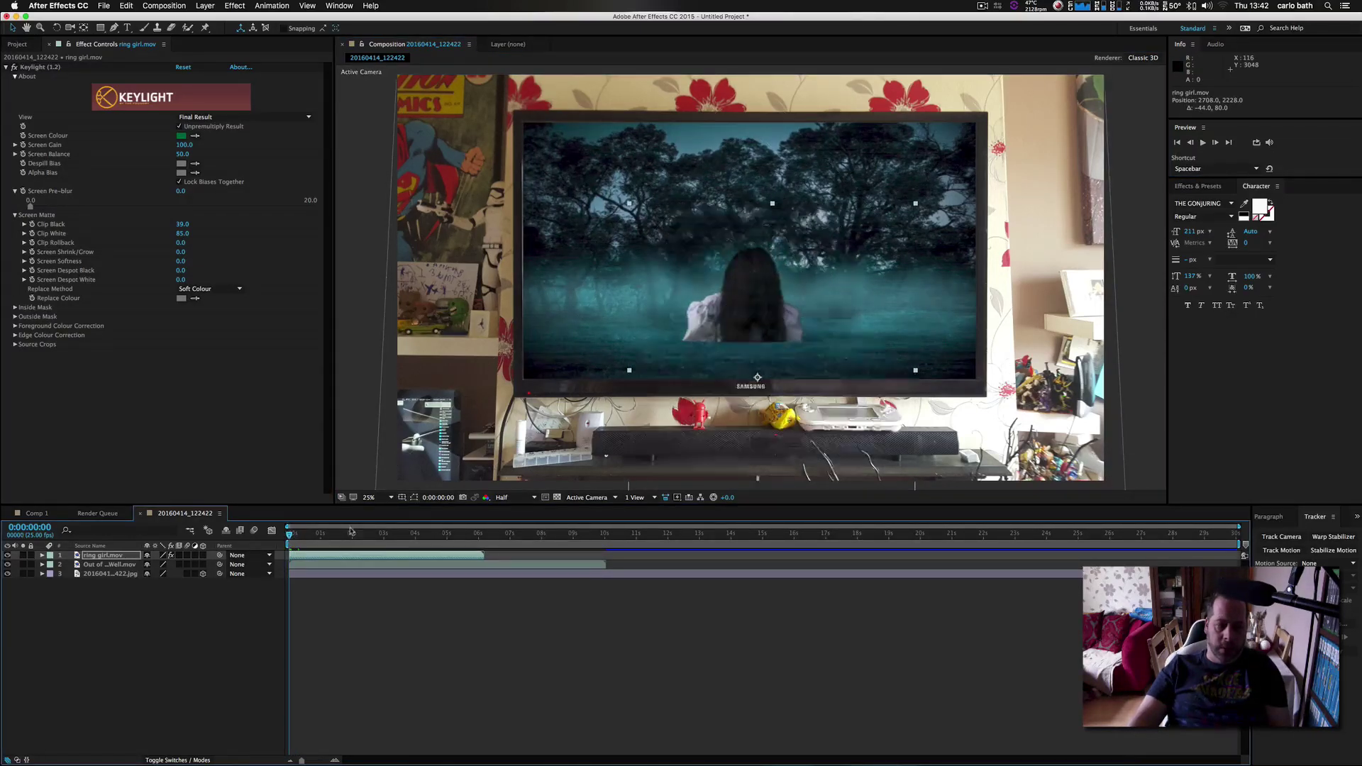
pyautogui.press('space')
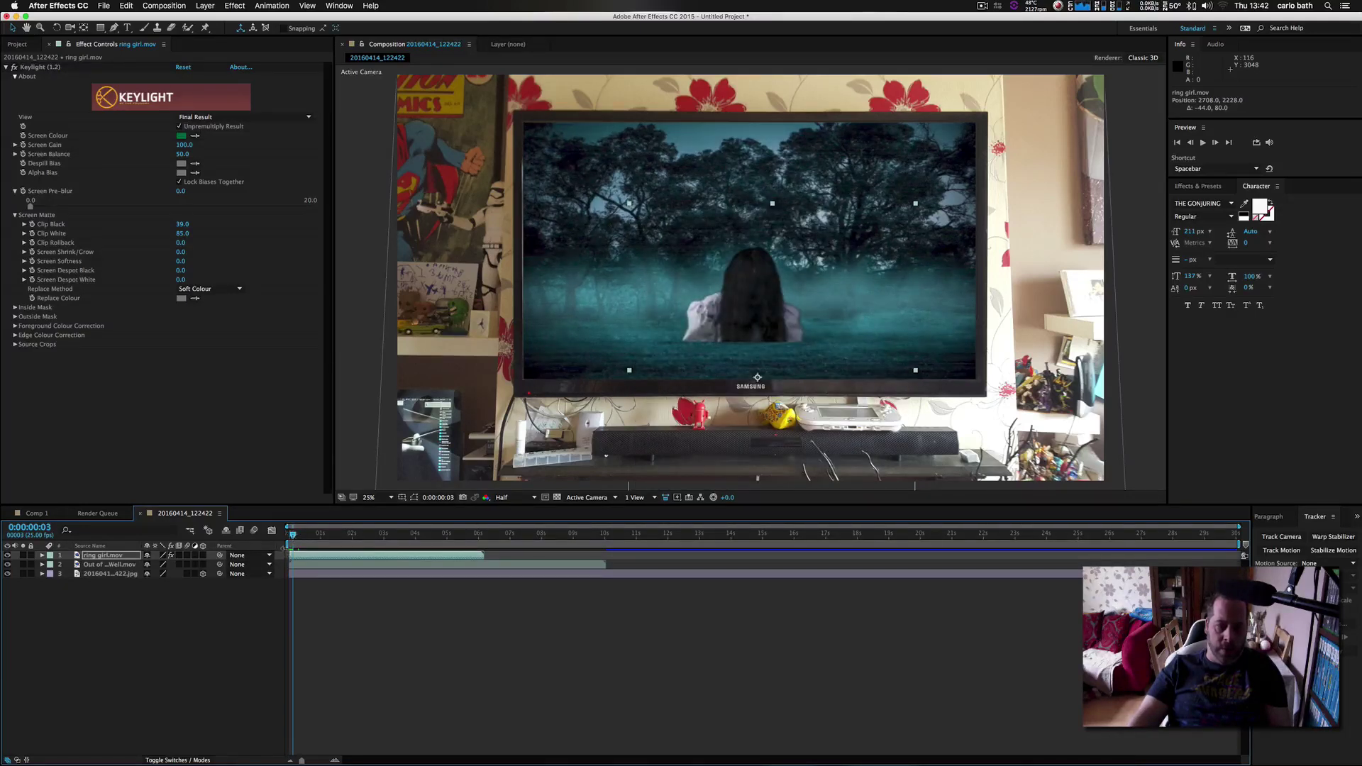
pyautogui.click(290, 541)
pyautogui.moveTo(291, 538); pyautogui.dragTo(294, 537)
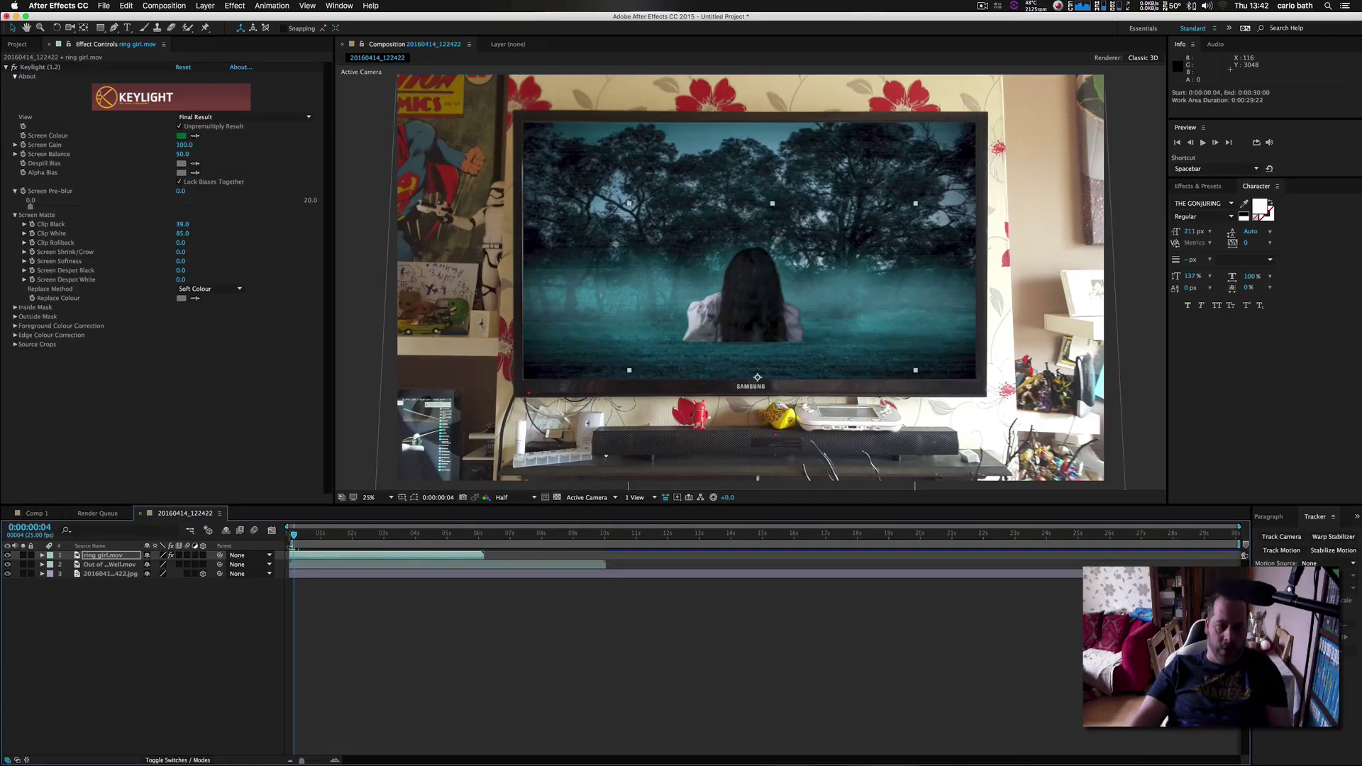
pyautogui.rightClick(344, 544)
pyautogui.click(374, 571)
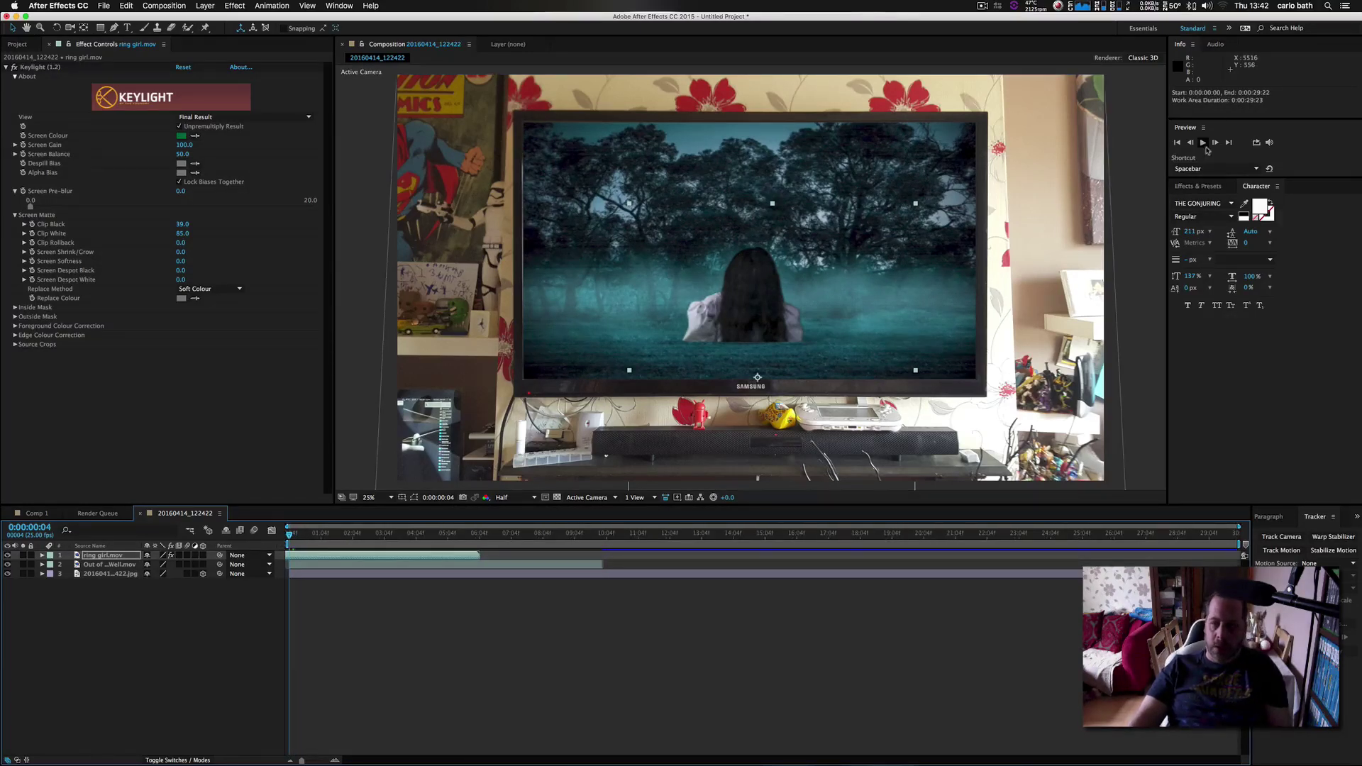
# Run a RAM preview of the composition from the Preview panel.
pyautogui.click(1203, 143)
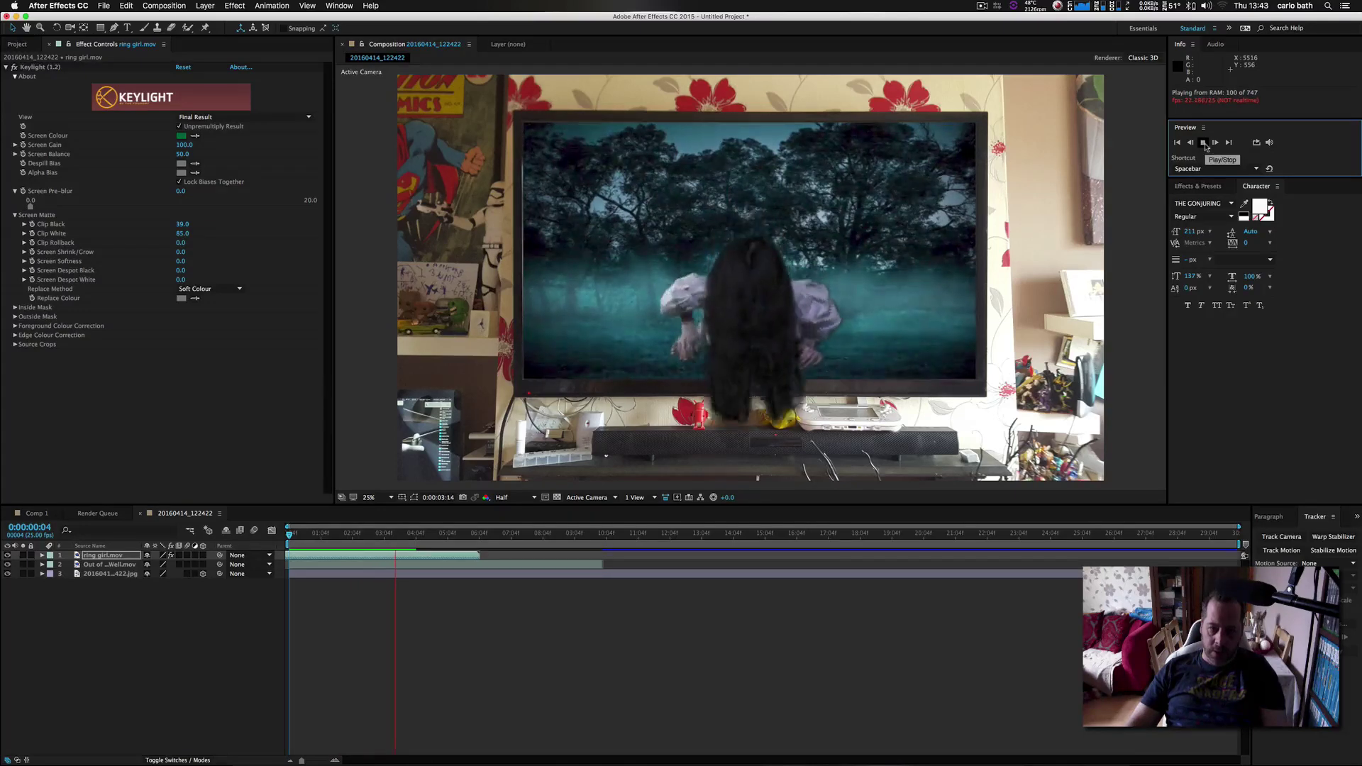
# End the work area at about 6:04 and trim the composition to it.
pyautogui.click(1204, 146)
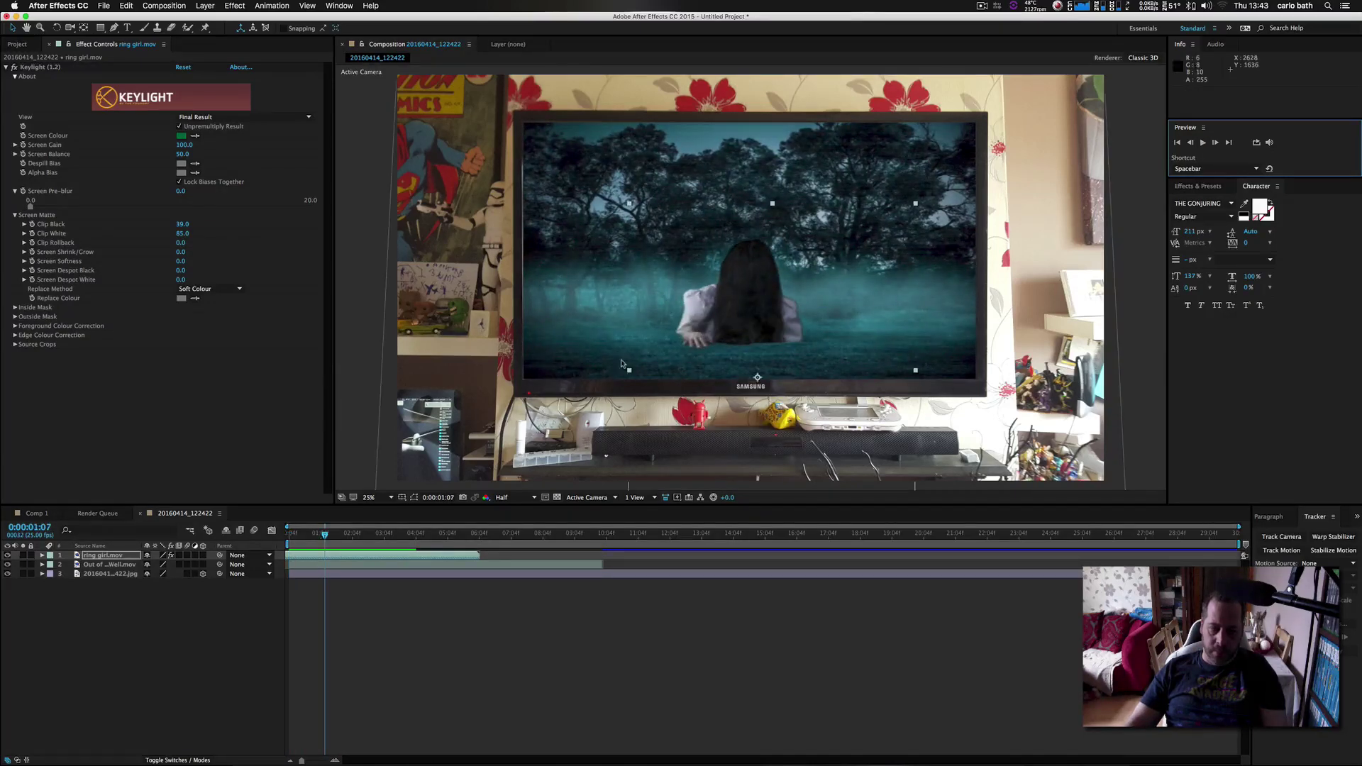
pyautogui.moveTo(325, 536); pyautogui.dragTo(480, 541)
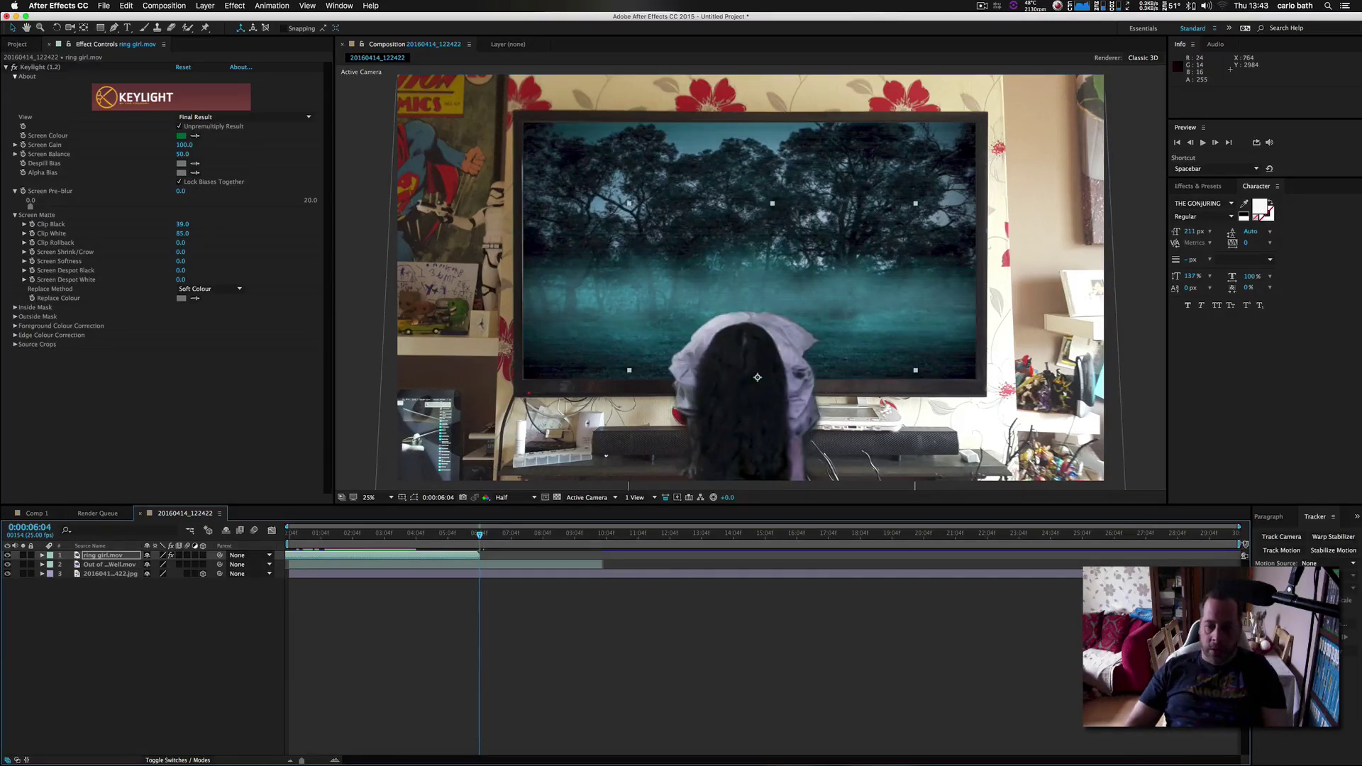
pyautogui.moveTo(1245, 544); pyautogui.dragTo(482, 548)
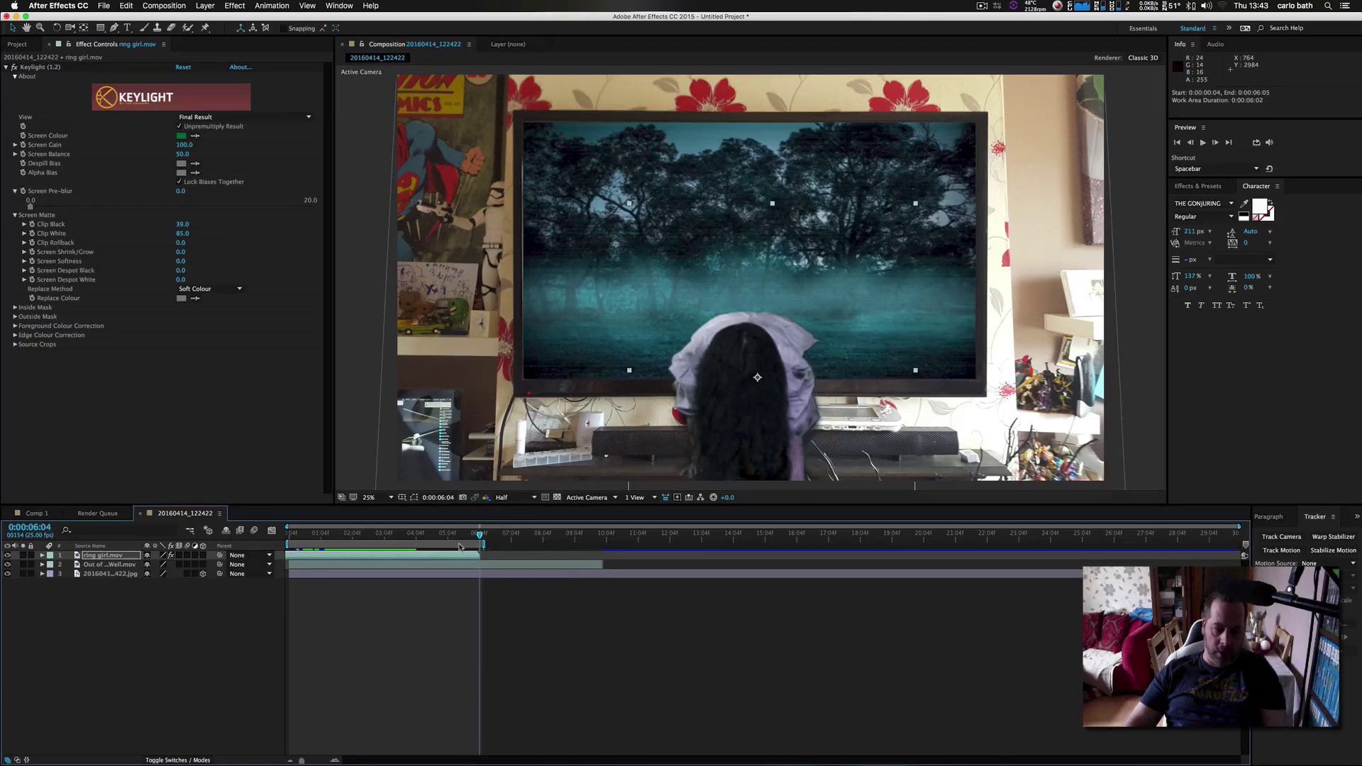
pyautogui.rightClick(458, 547)
pyautogui.click(479, 574)
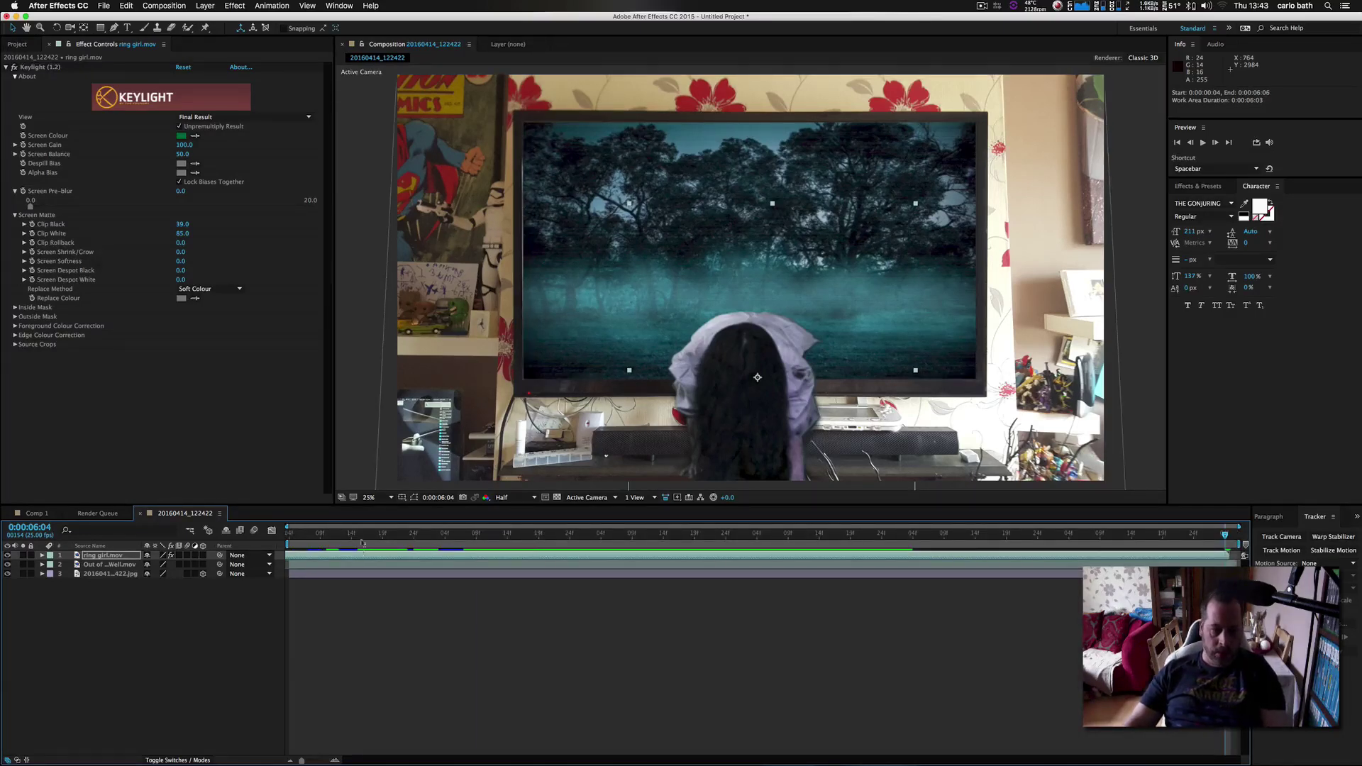
# Preview the shortened composition from near the start, then stop playback.
pyautogui.click(339, 533)
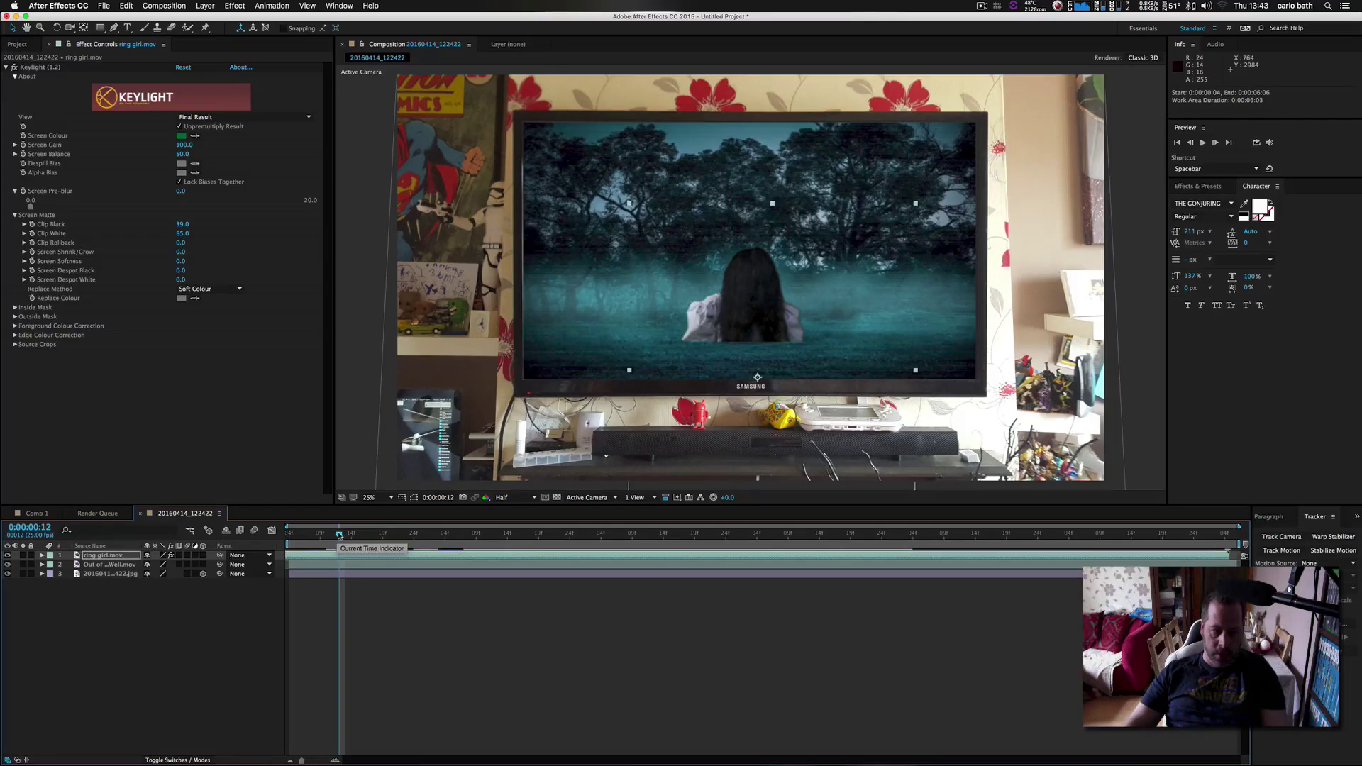
pyautogui.press('space')
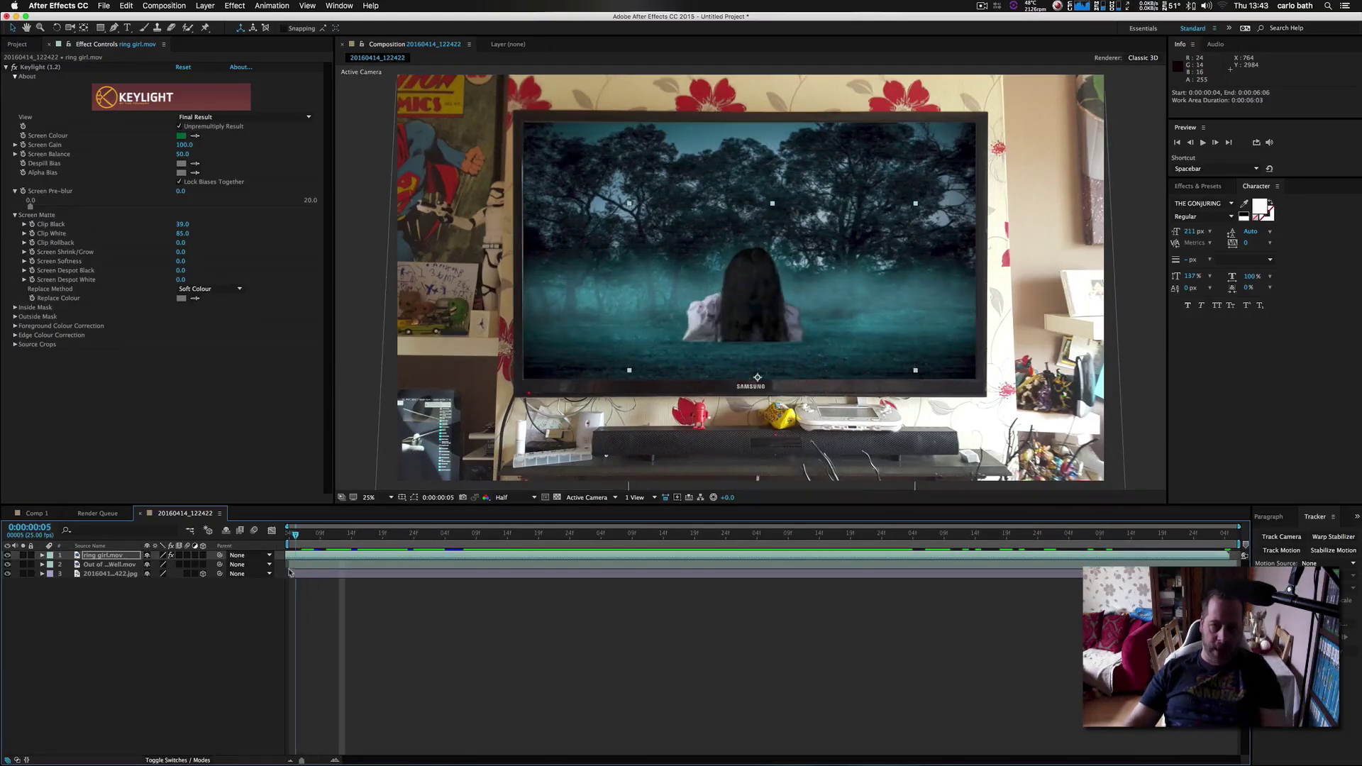
pyautogui.click(105, 558)
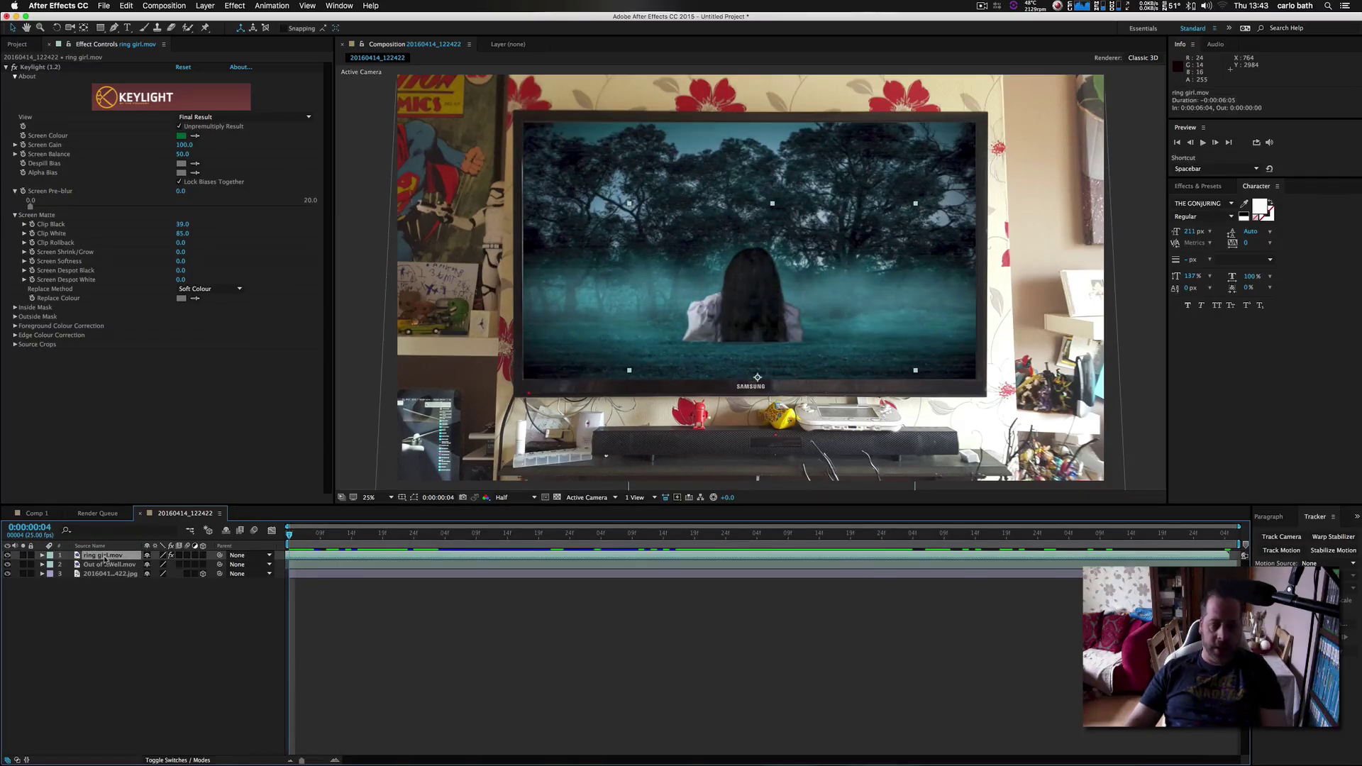
# Apply Color Correction > Curves to the living-room photo layer.
pyautogui.click(110, 574)
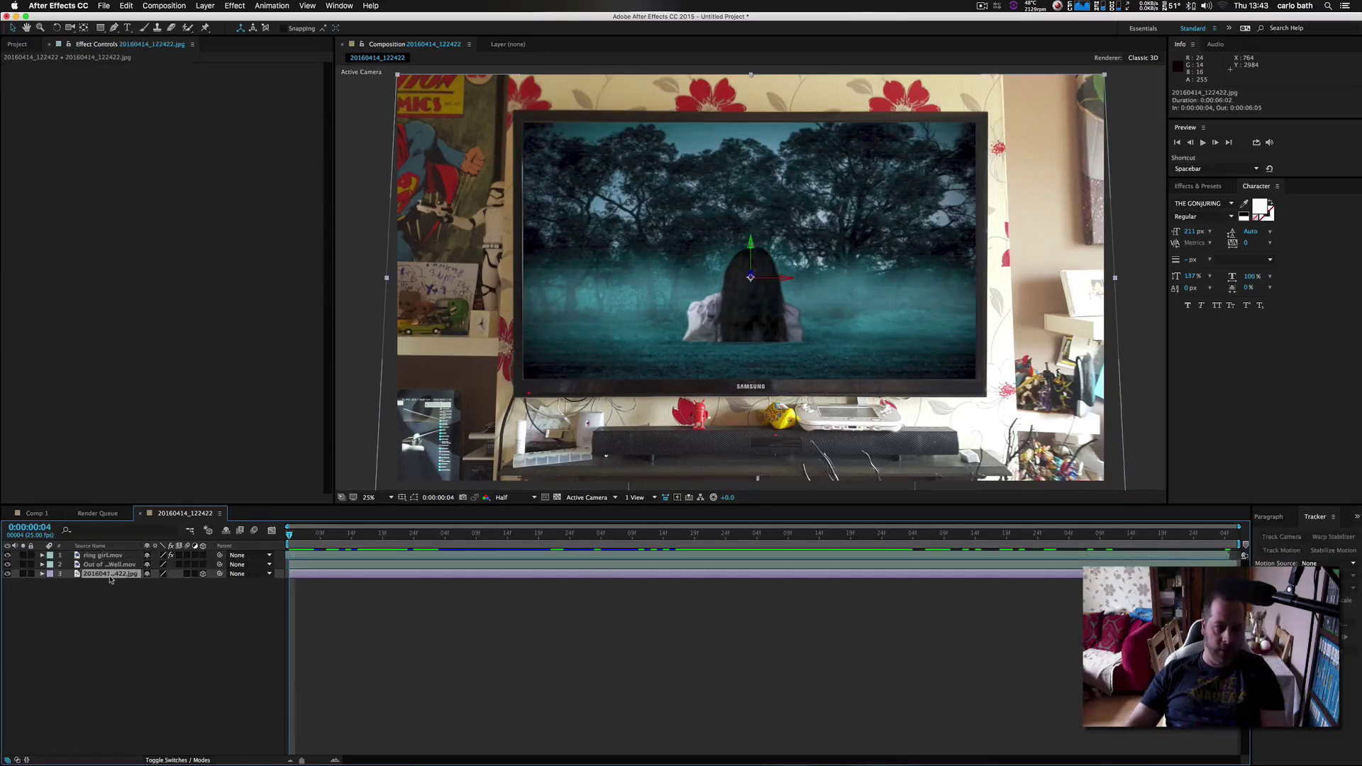
pyautogui.rightClick(110, 578)
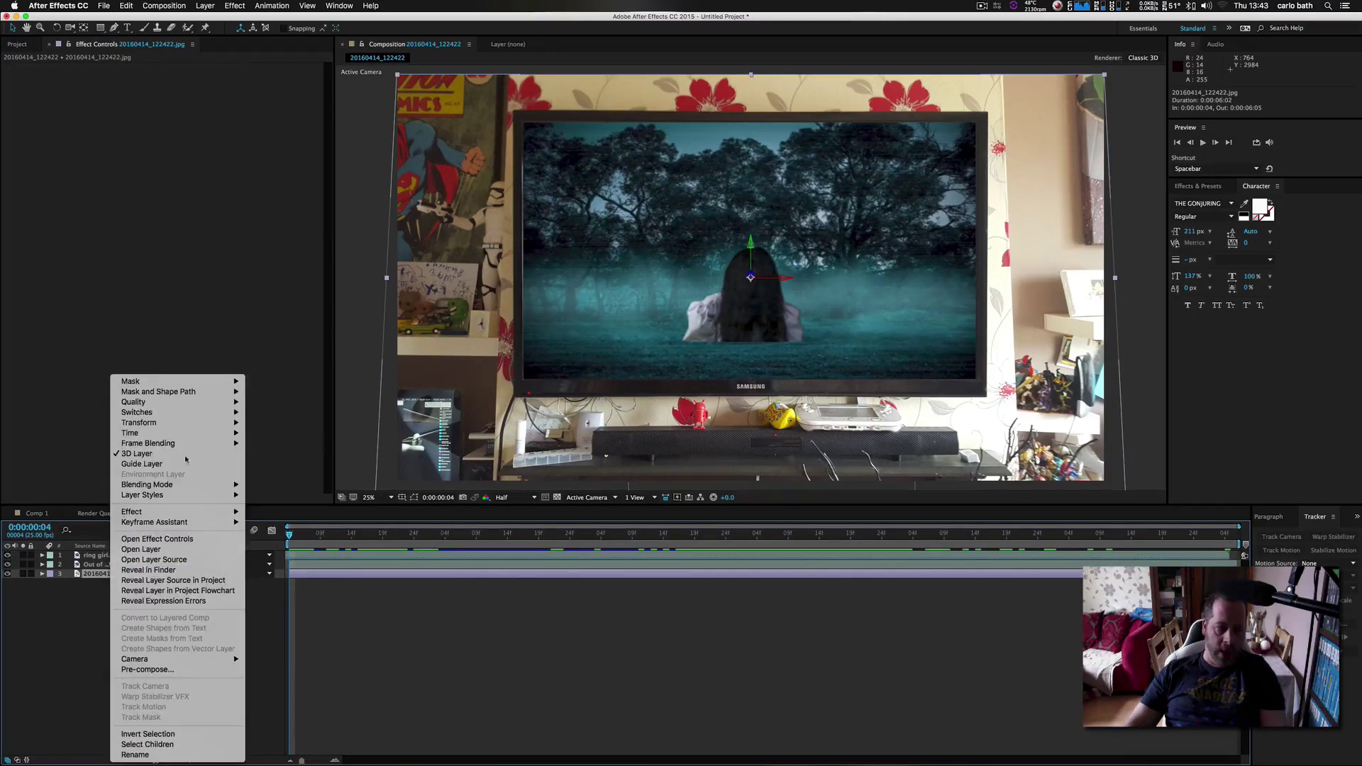
pyautogui.moveTo(210, 406)
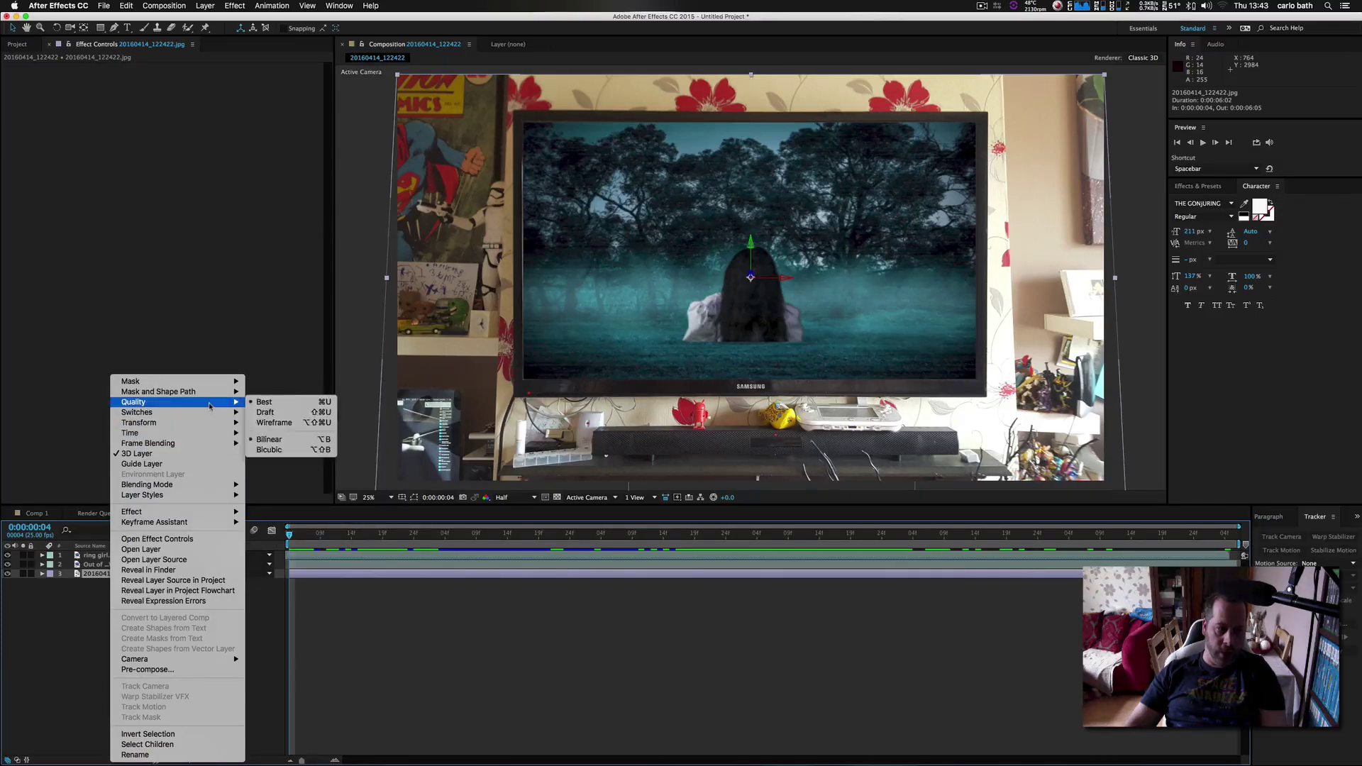
pyautogui.click(64, 653)
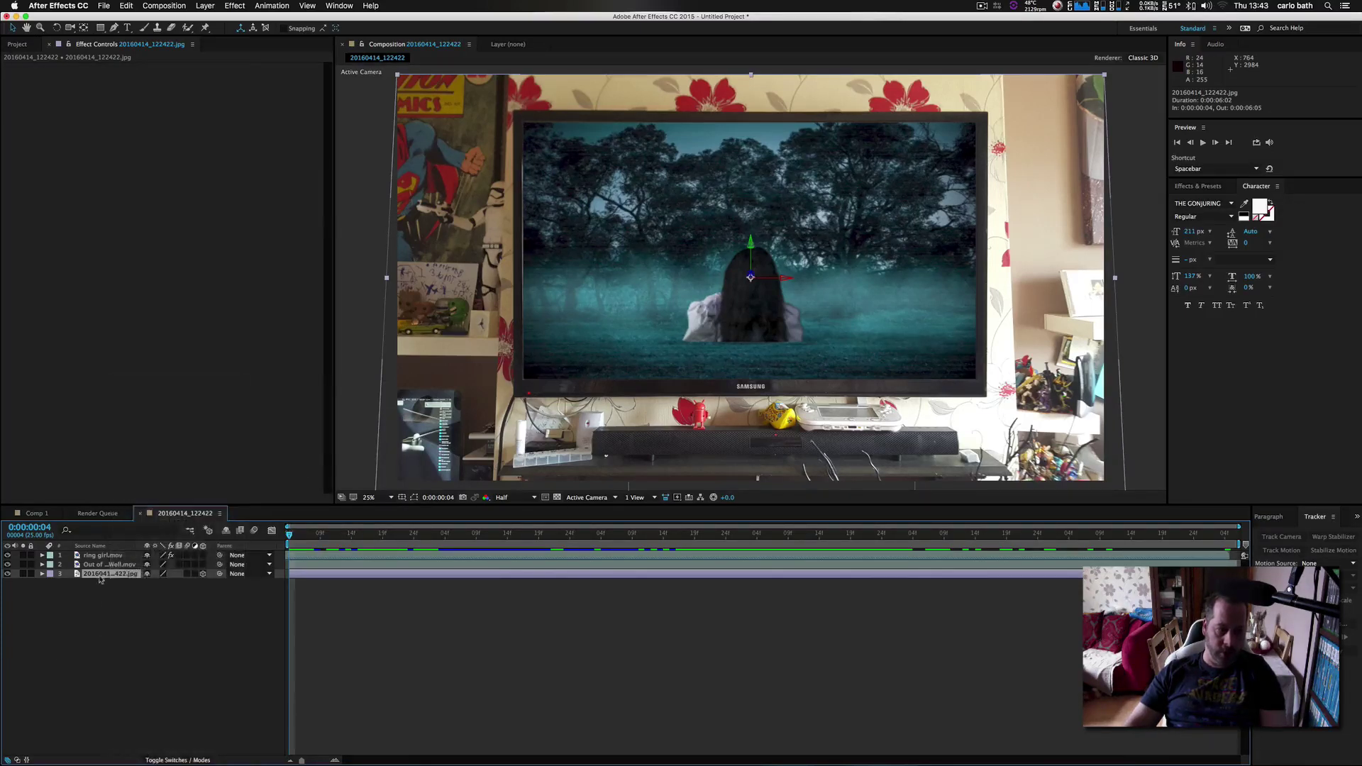
pyautogui.rightClick(101, 579)
pyautogui.moveTo(178, 511)
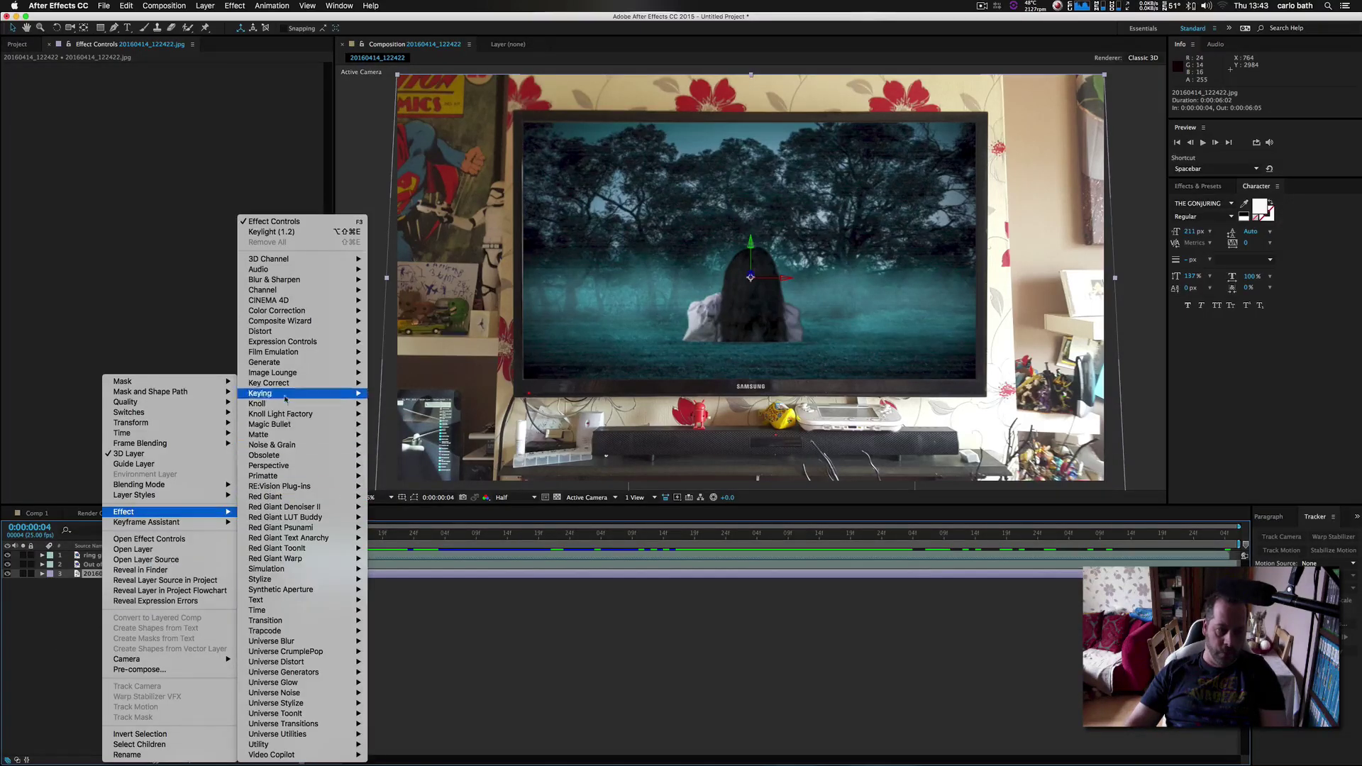
pyautogui.moveTo(337, 310)
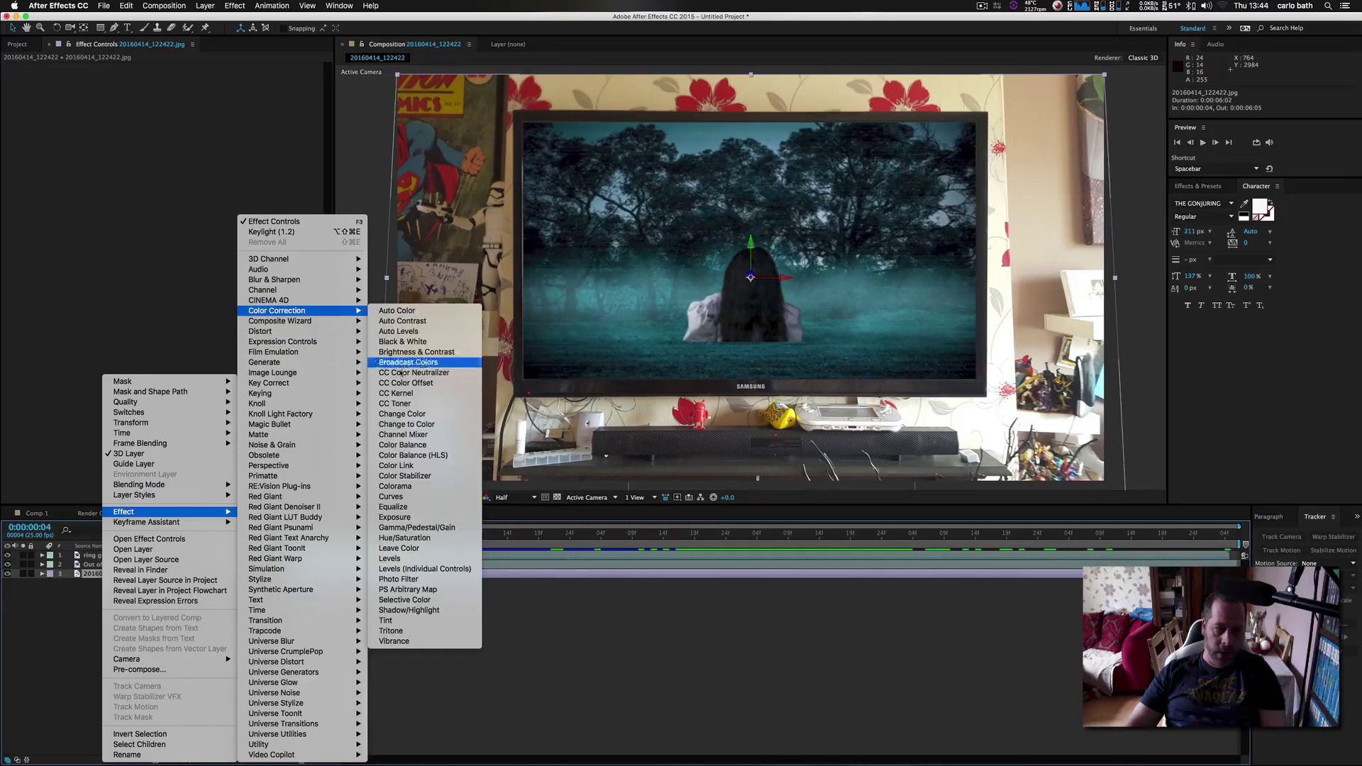
pyautogui.click(217, 373)
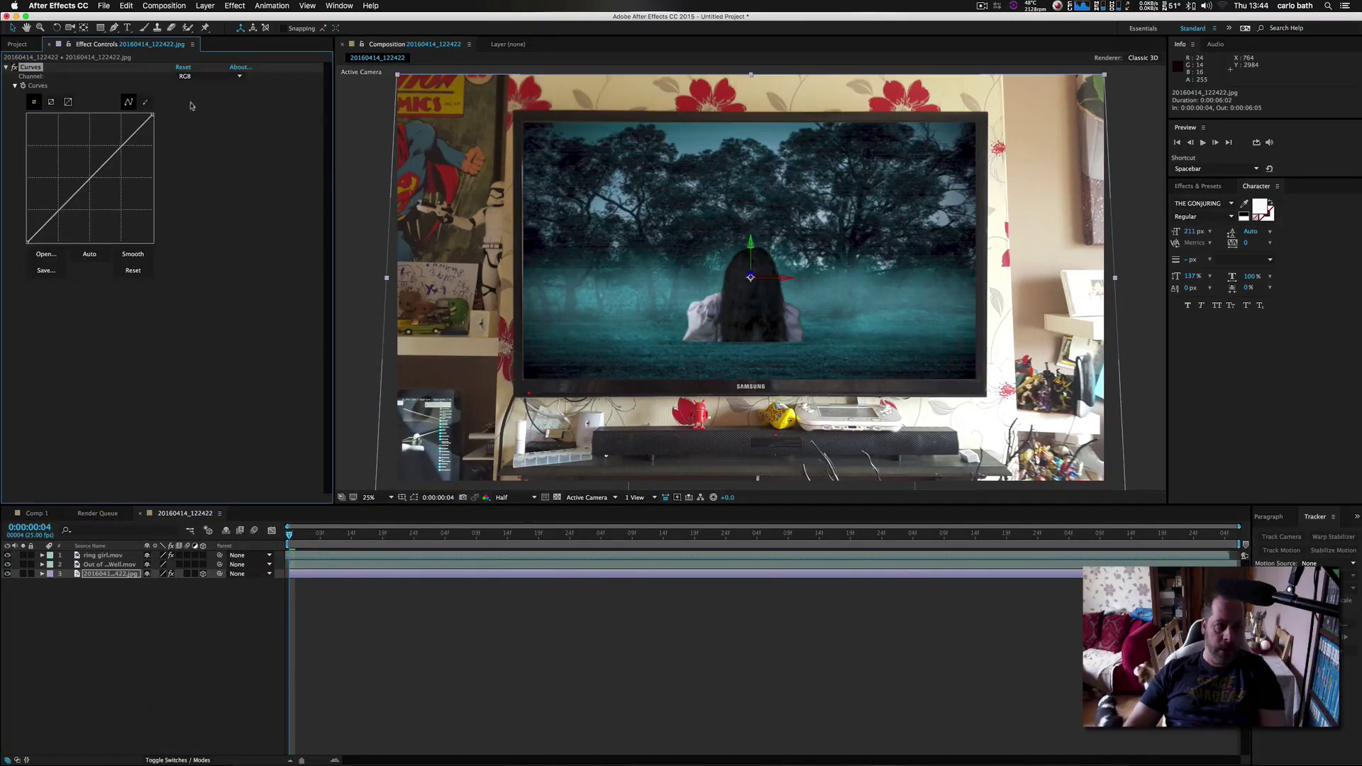
# Switch Curves to the Green channel and pull its midpoint slightly down.
pyautogui.click(211, 78)
pyautogui.click(201, 107)
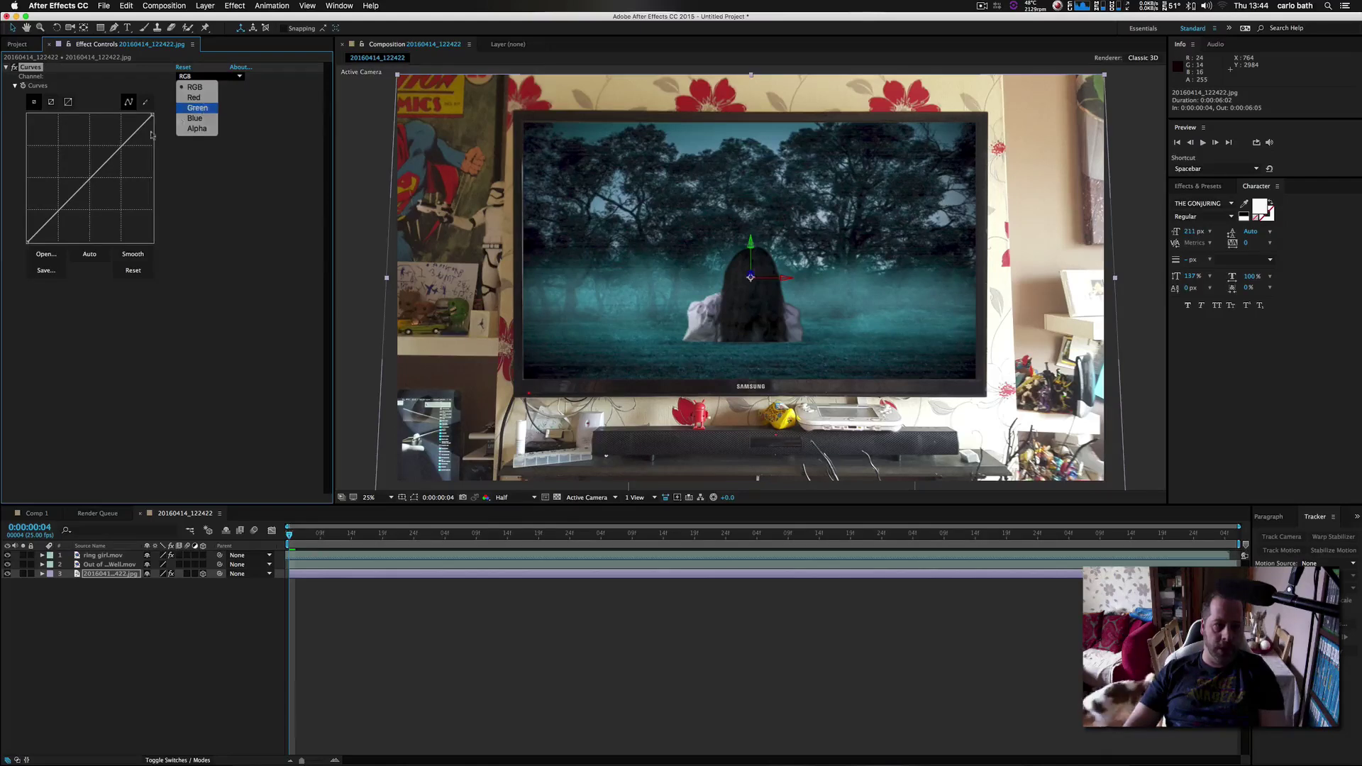
pyautogui.moveTo(94, 176)
pyautogui.mouseDown()
pyautogui.moveTo(105, 181)
pyautogui.moveTo(97, 168)
pyautogui.mouseUp()
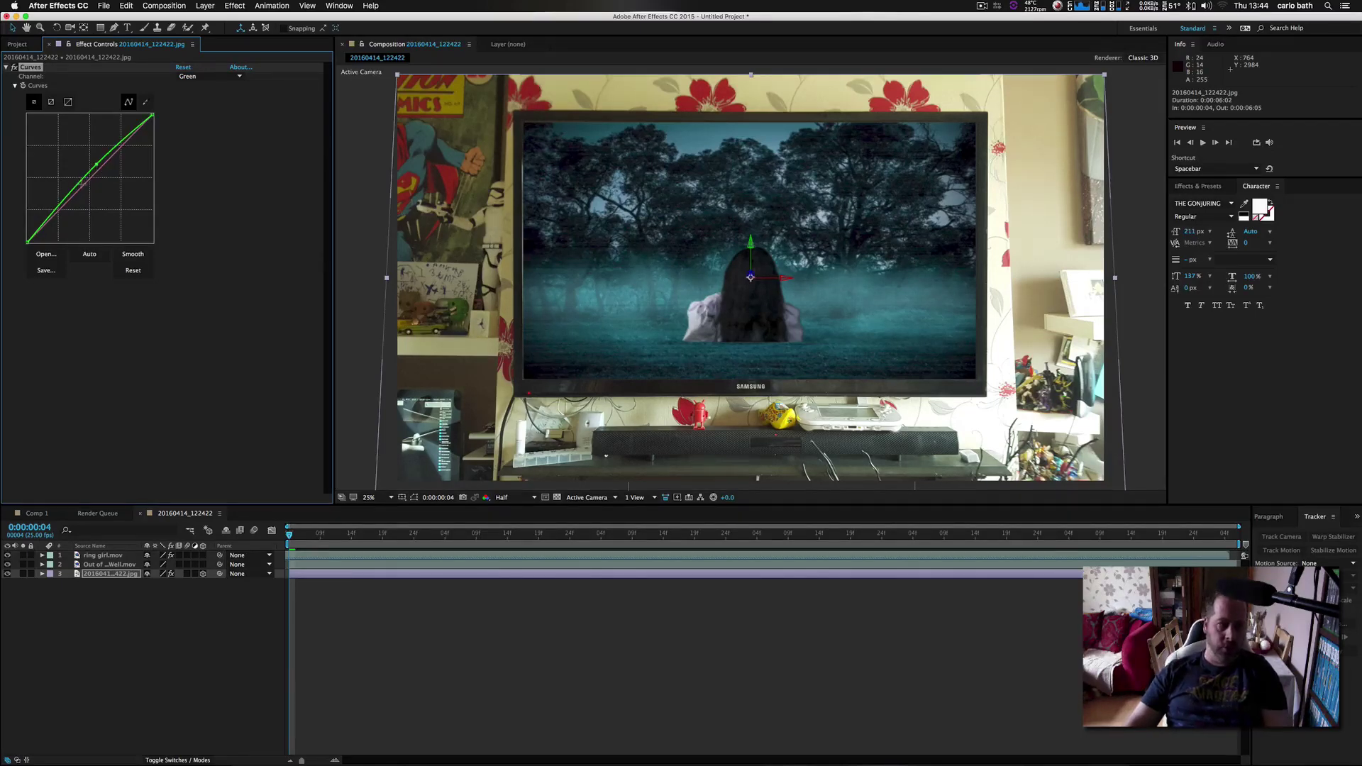
pyautogui.press('Up')
pyautogui.press('Up')
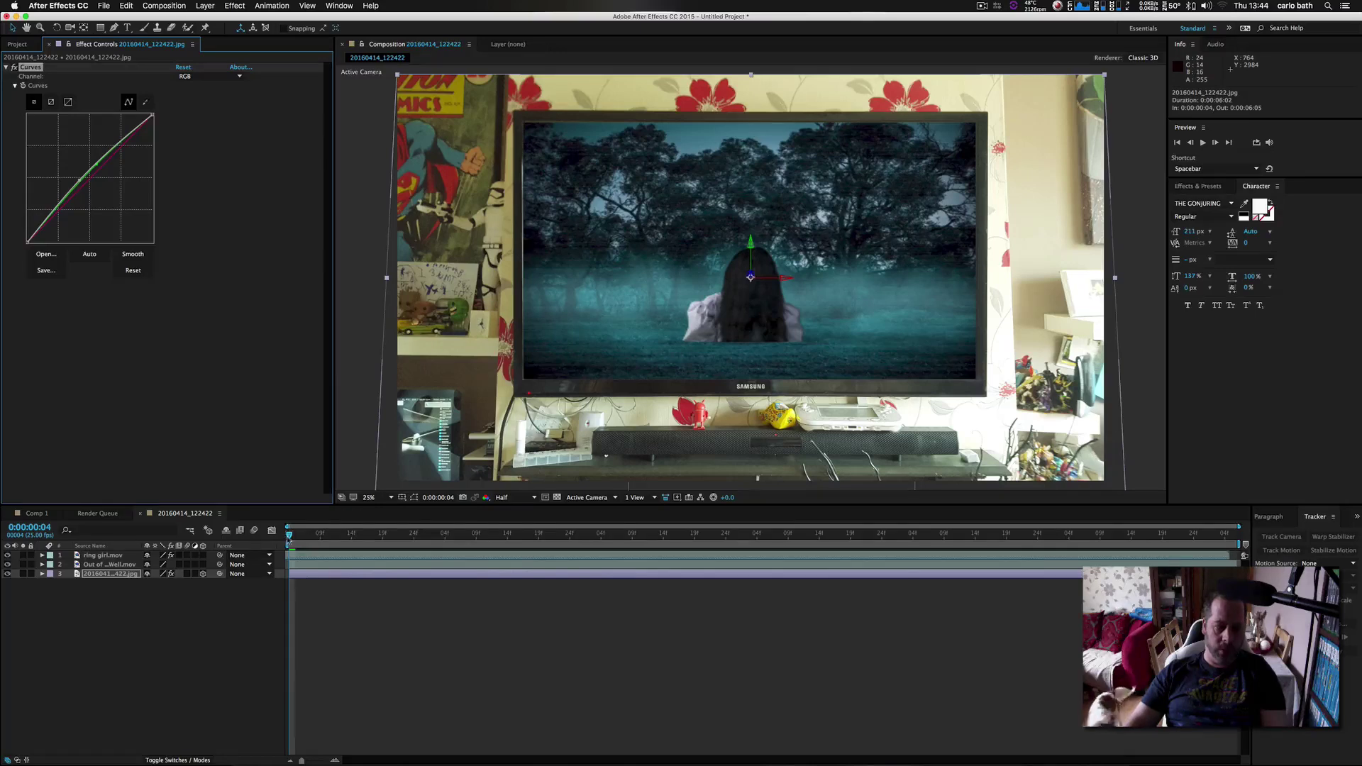
# Move to about one second in and open the ring girl layer's context menu.
pyautogui.moveTo(291, 536); pyautogui.dragTo(439, 558)
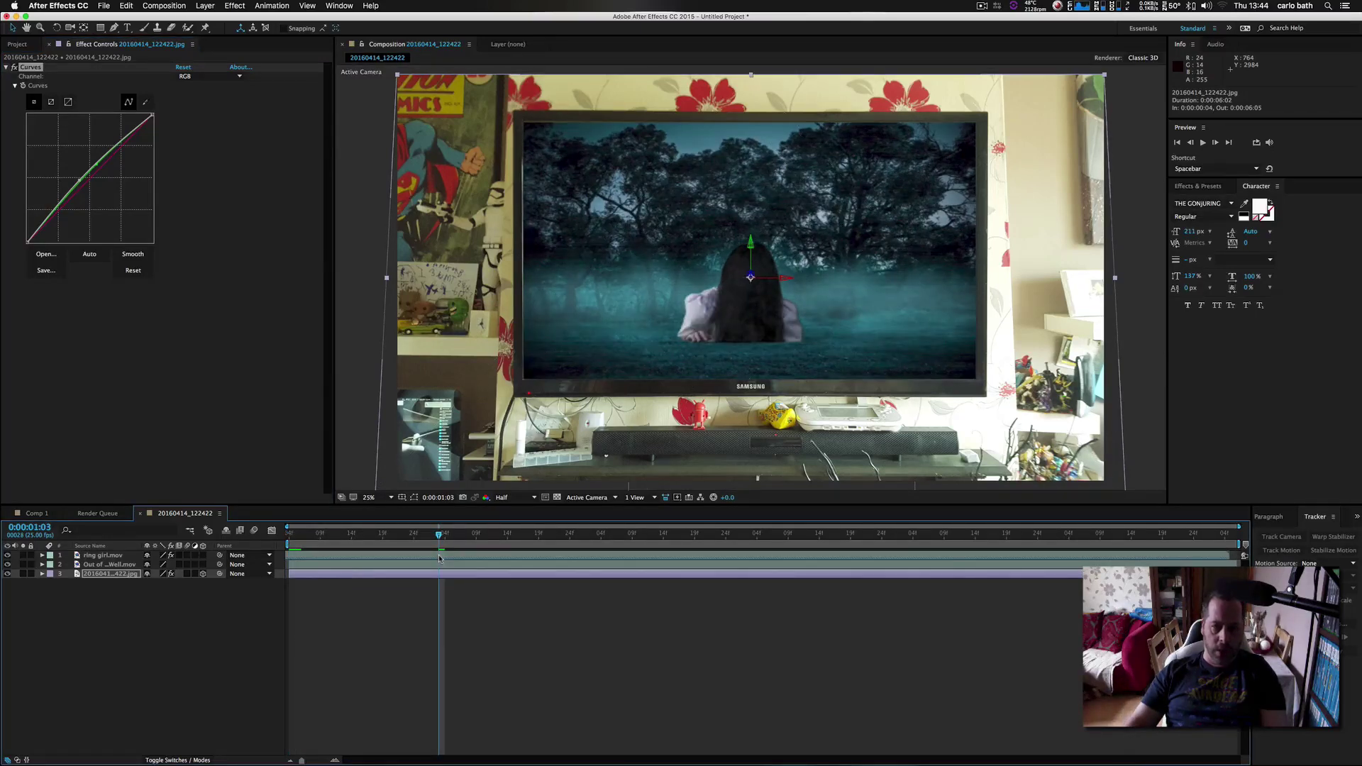
pyautogui.click(102, 557)
pyautogui.rightClick(102, 559)
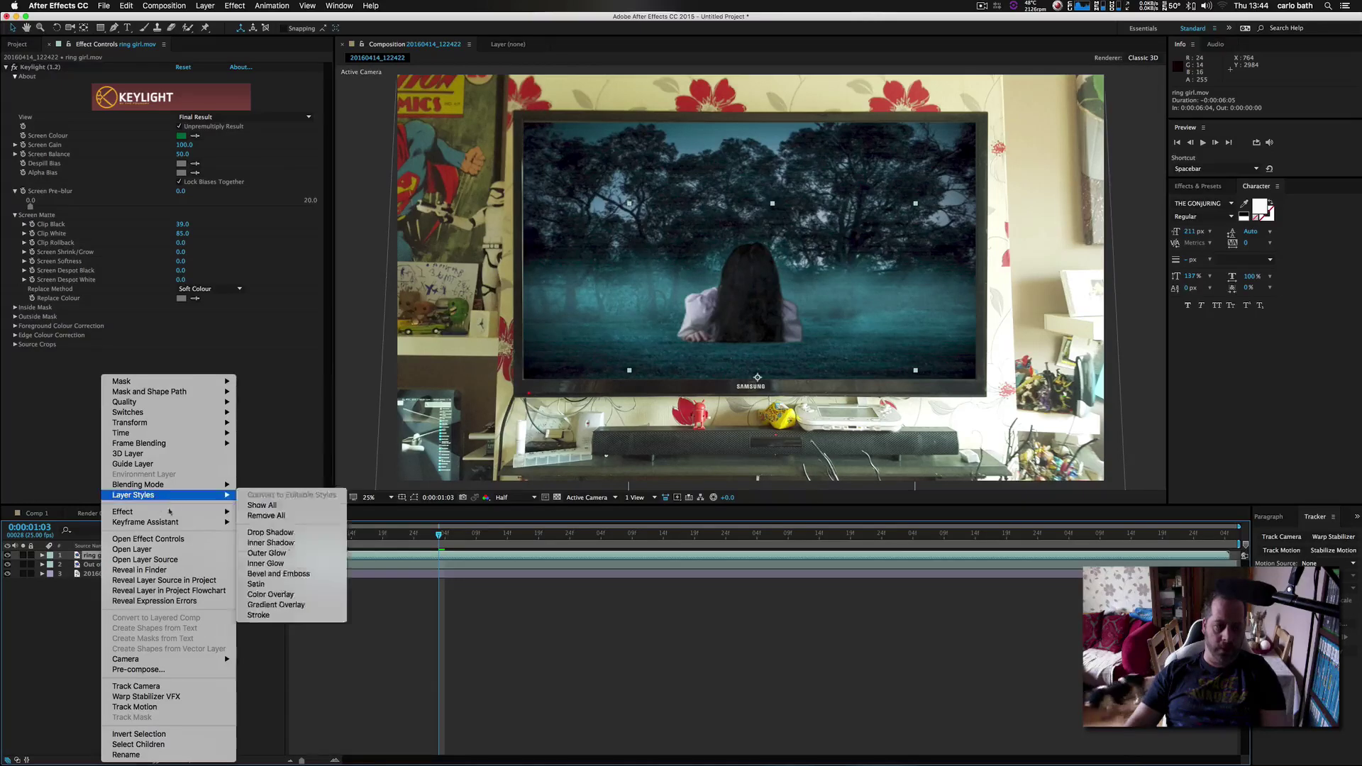
# Apply the Twitch effect to the ring girl.mov layer.
pyautogui.moveTo(167, 511)
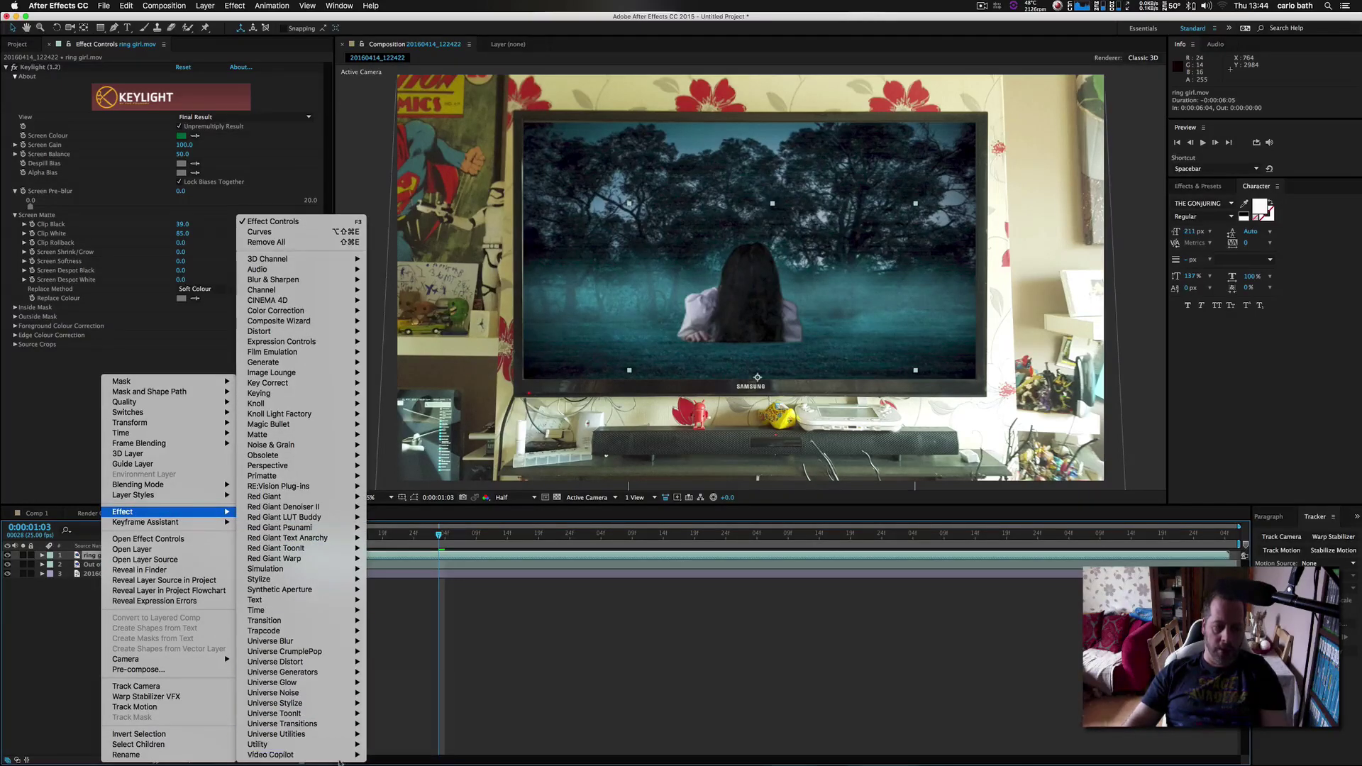
pyautogui.moveTo(305, 754)
pyautogui.click(390, 745)
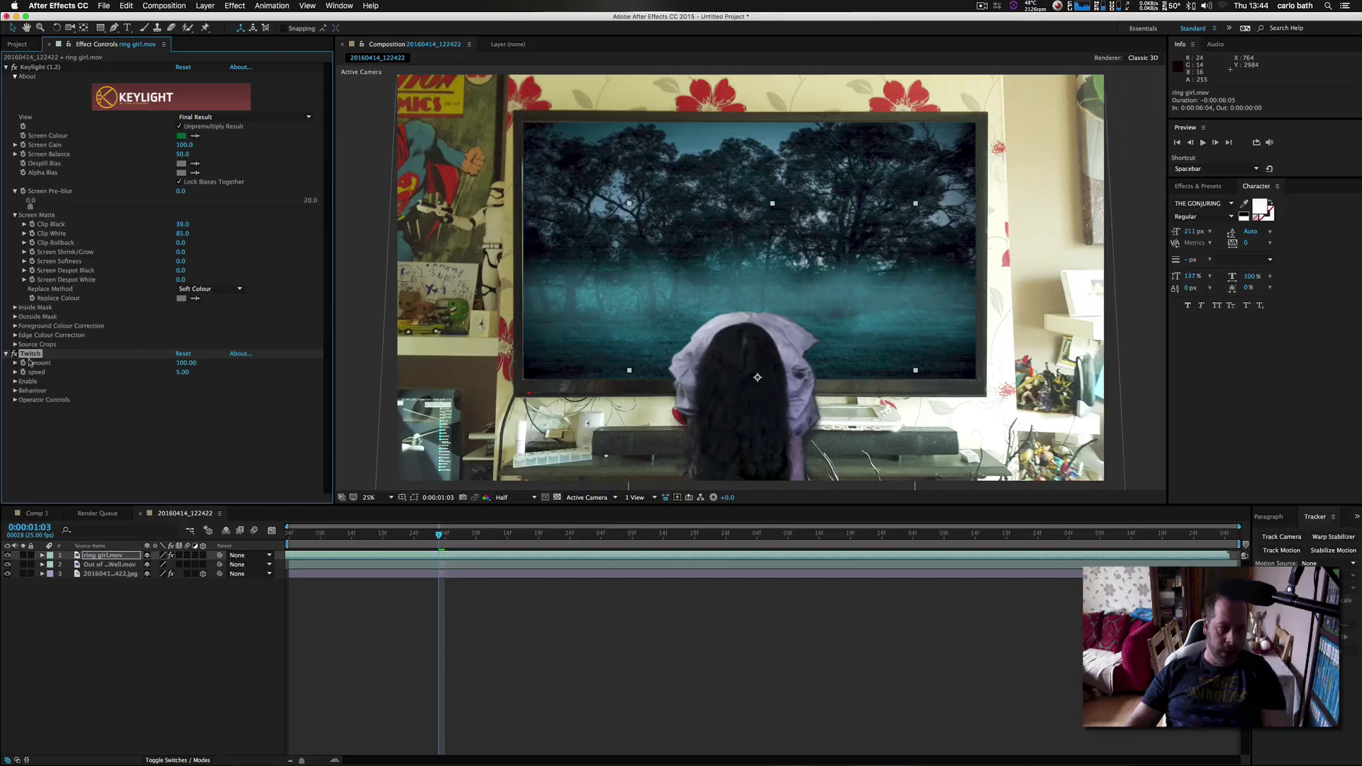
# Expand Twitch's Behaviour and Operator Controls, keeping Mirror as the border mode.
pyautogui.click(15, 382)
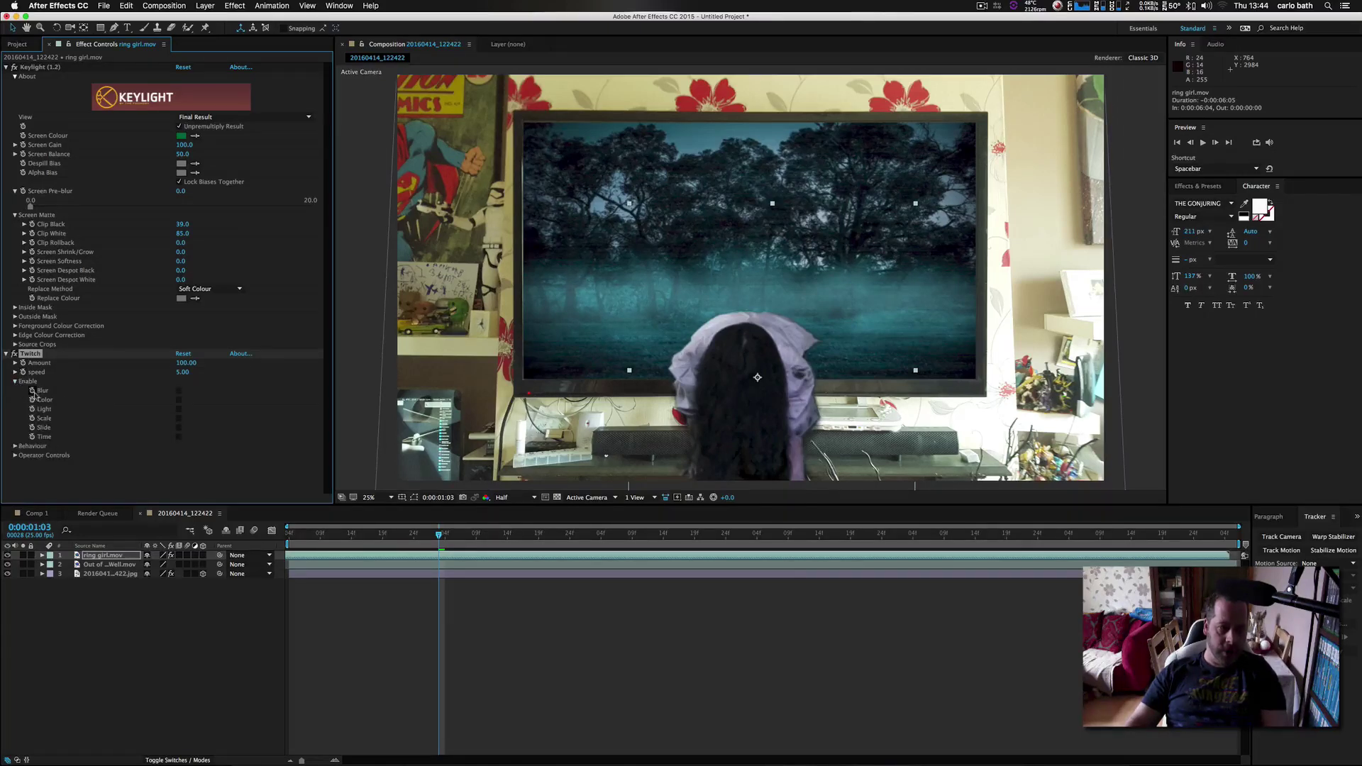
pyautogui.click(15, 383)
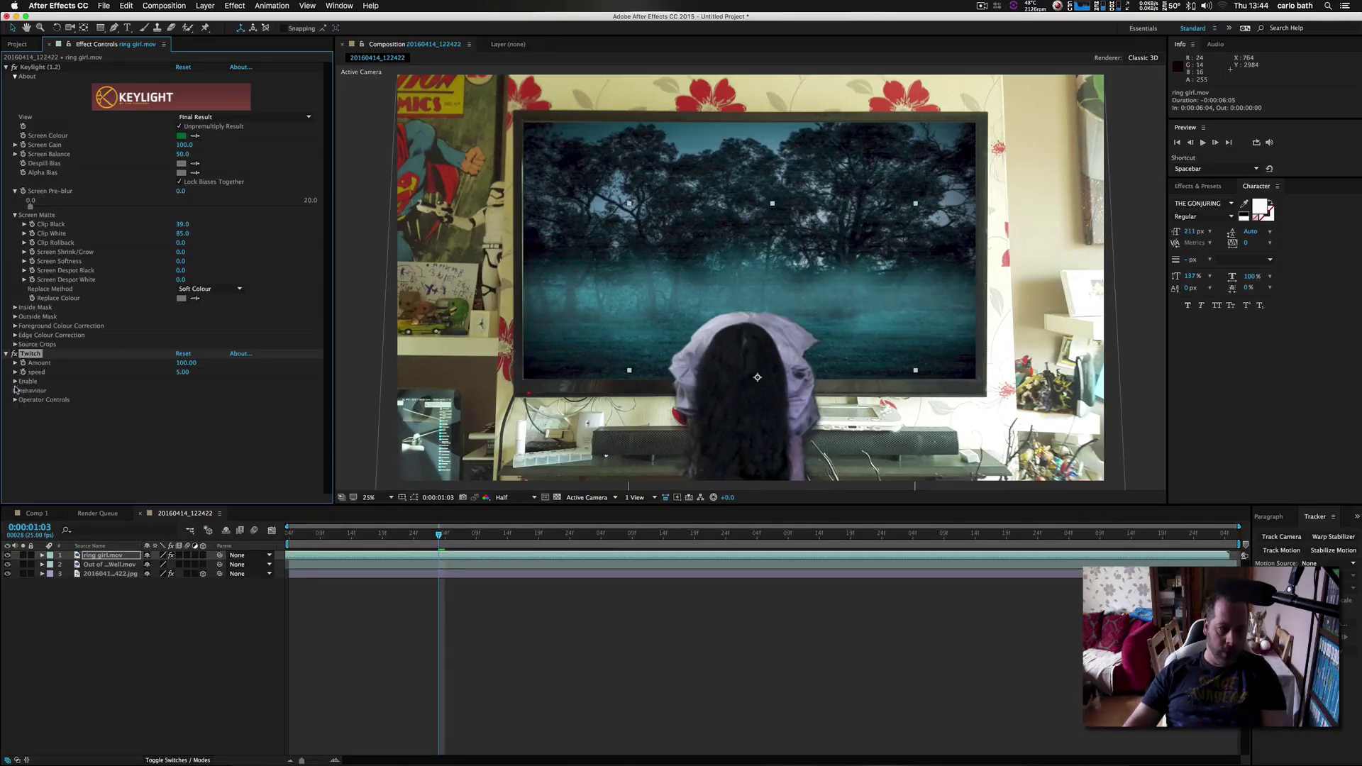
pyautogui.click(14, 391)
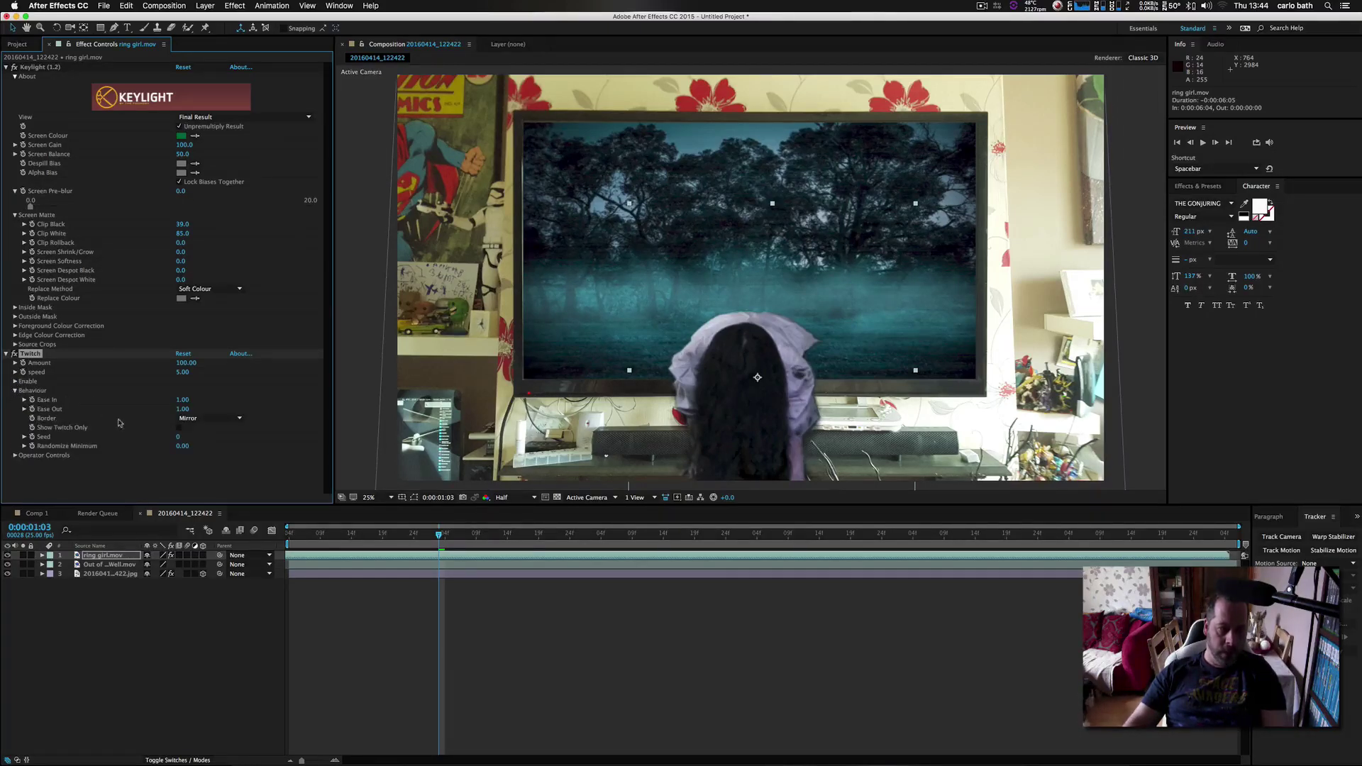
pyautogui.click(196, 420)
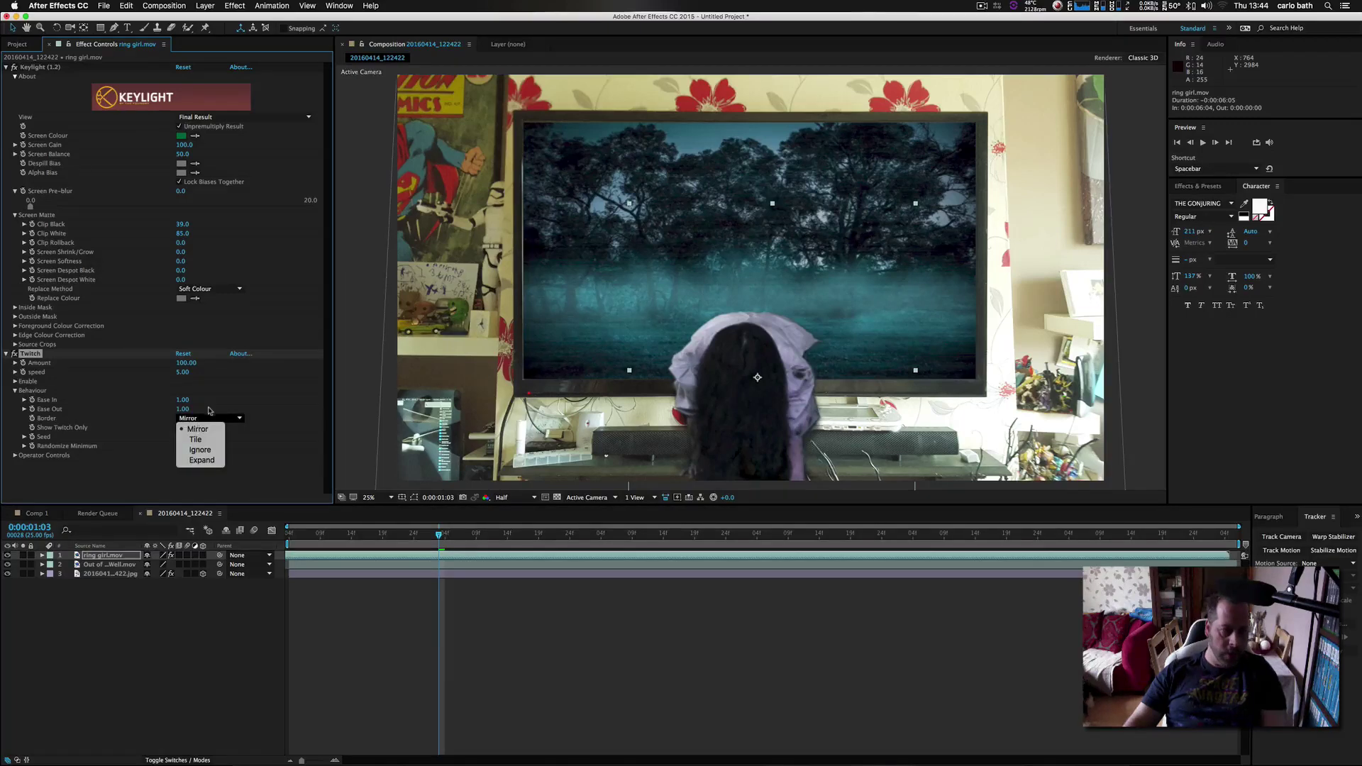
pyautogui.click(198, 429)
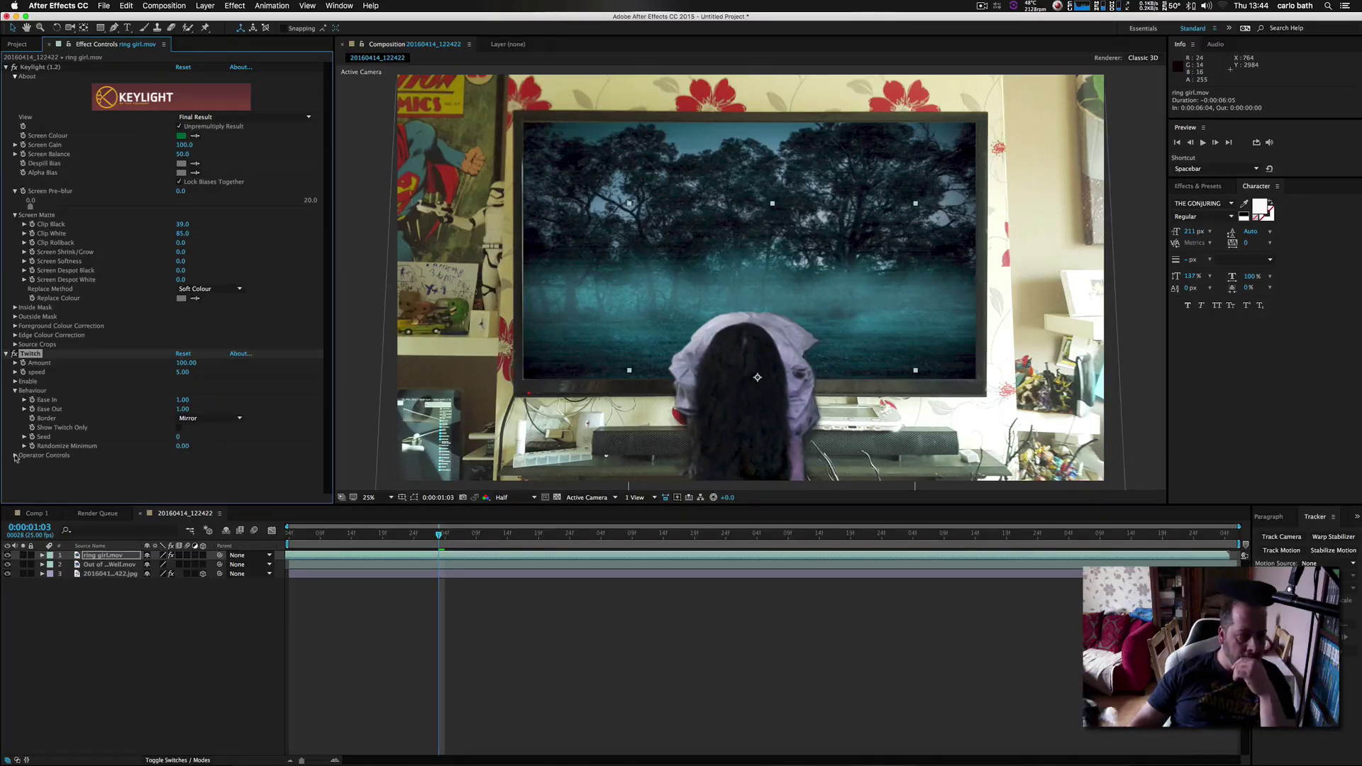
pyautogui.click(15, 455)
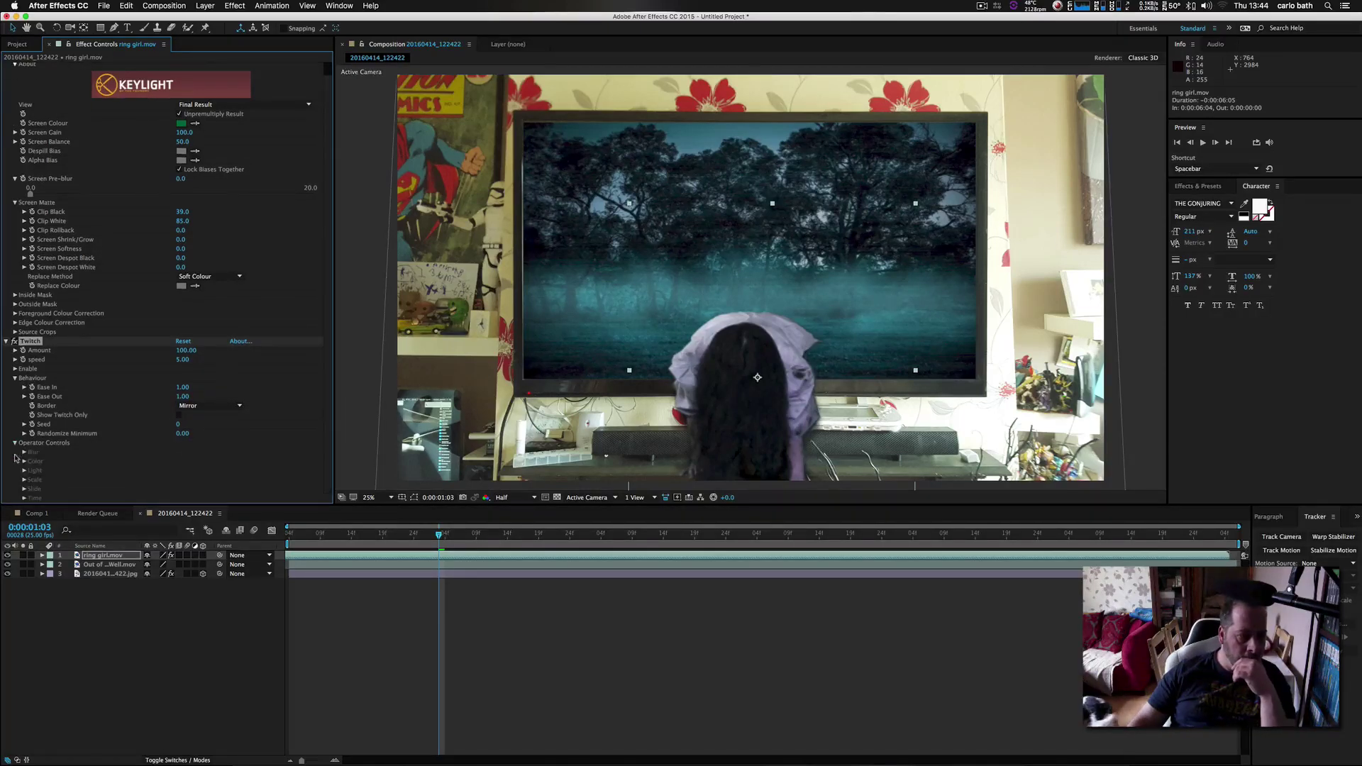
# Raise the Twitch Amount to 128.06 and preview the result.
pyautogui.click(15, 350)
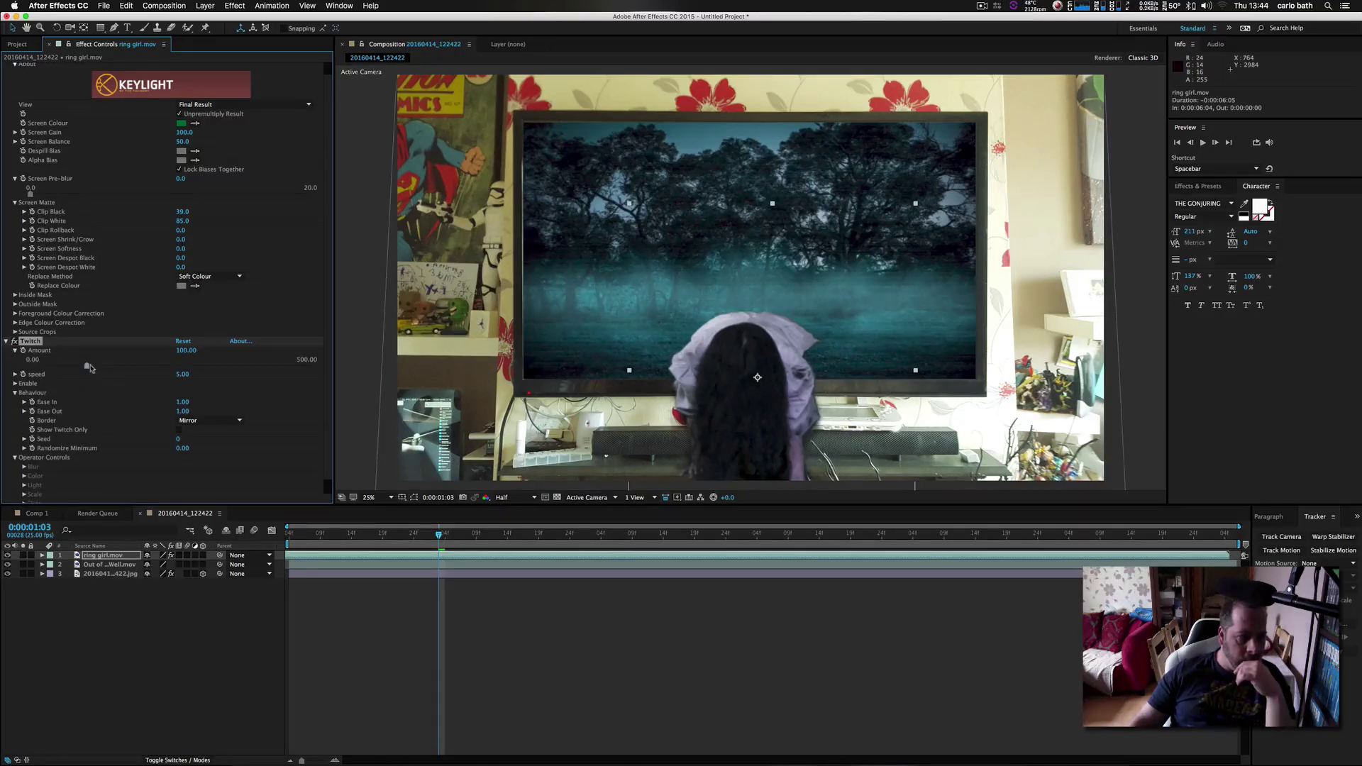
pyautogui.moveTo(88, 366); pyautogui.dragTo(103, 366)
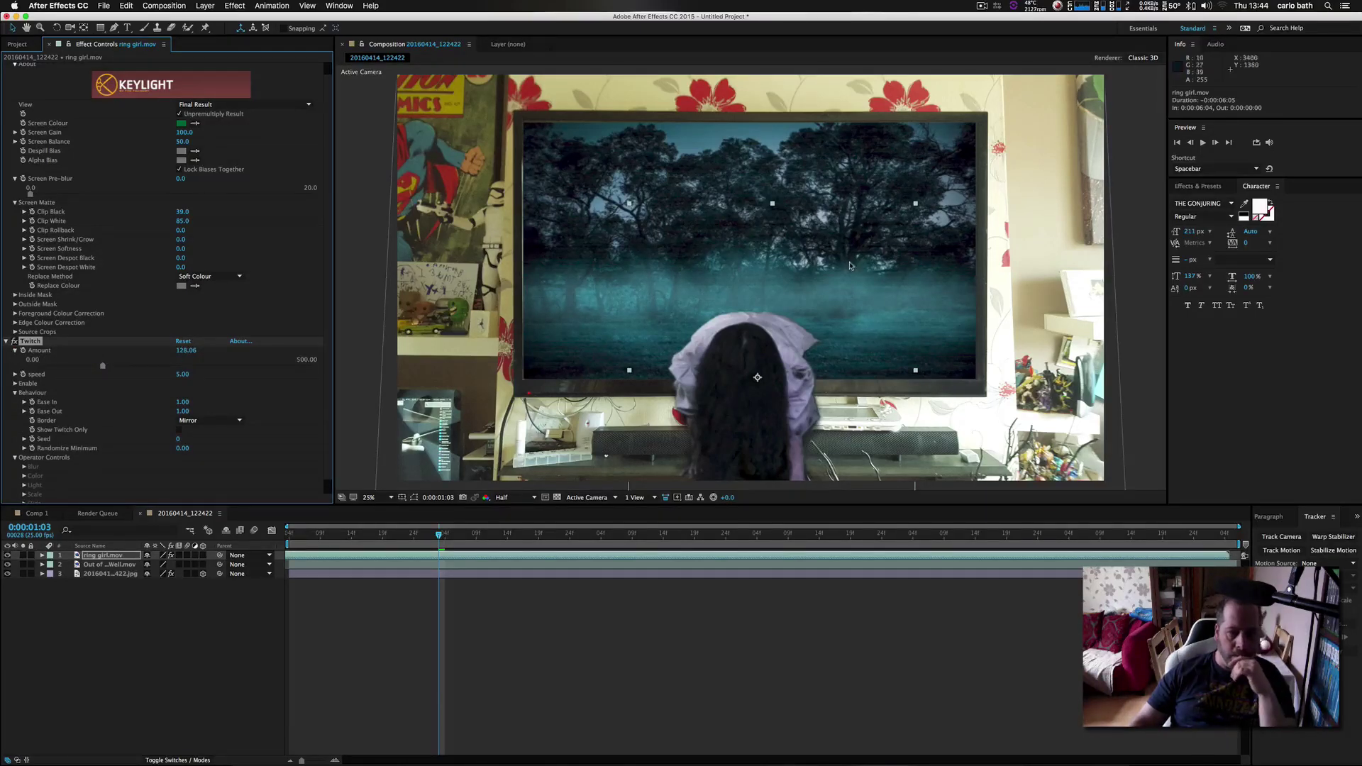
pyautogui.click(1205, 144)
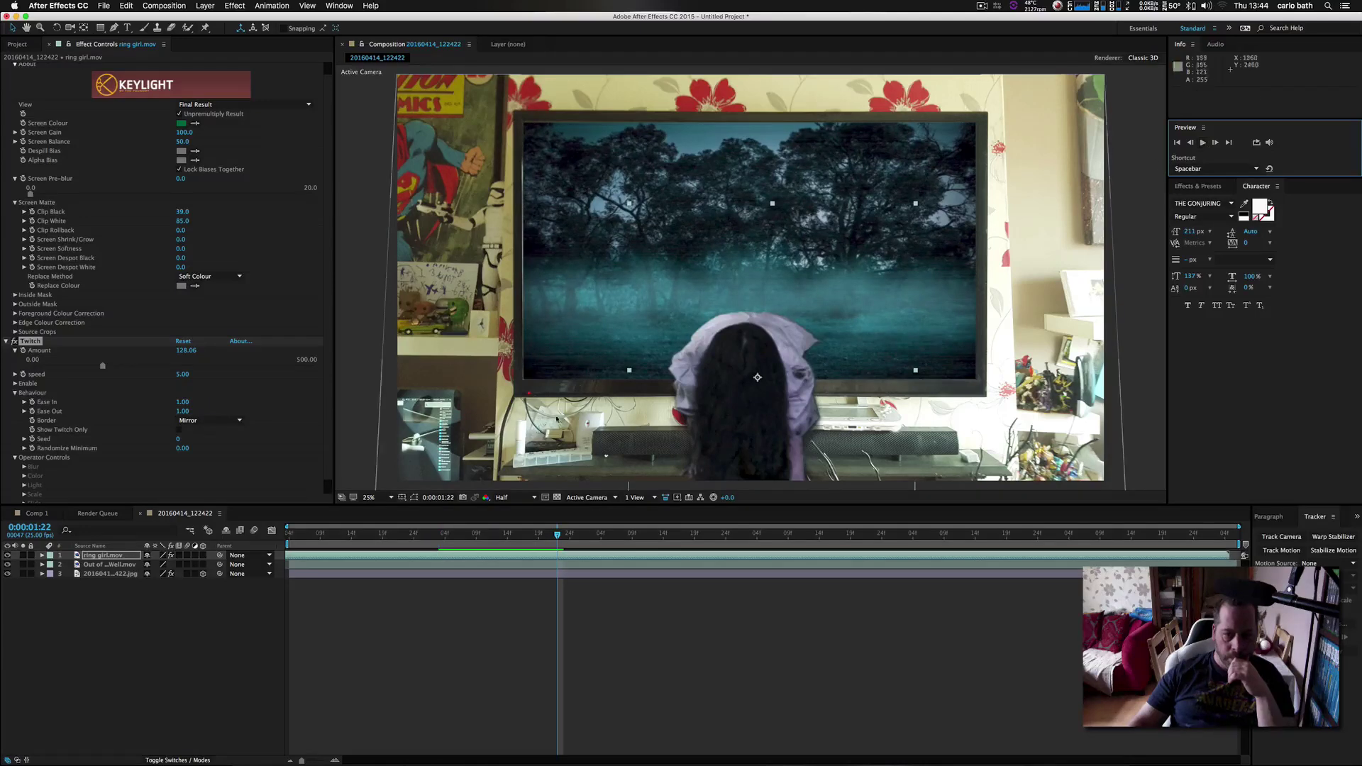
pyautogui.click(320, 537)
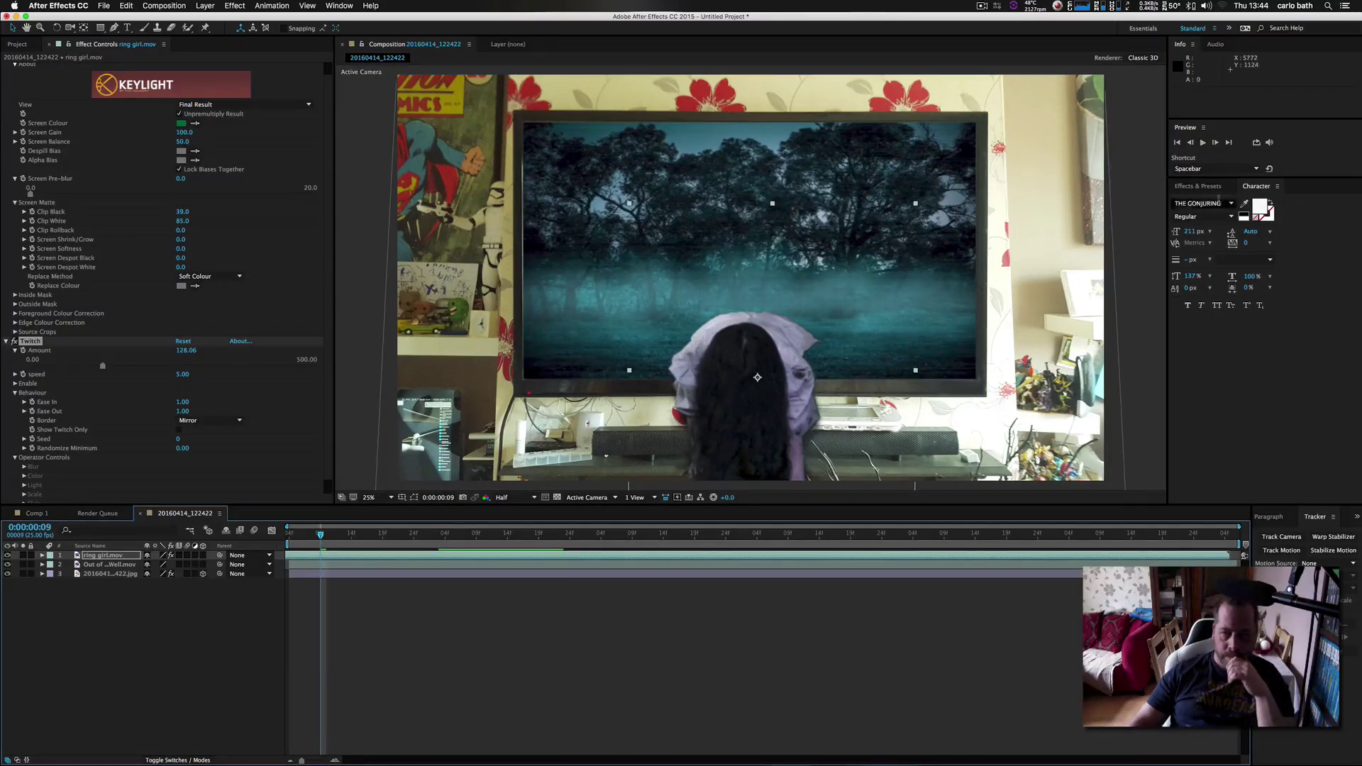
pyautogui.click(1205, 143)
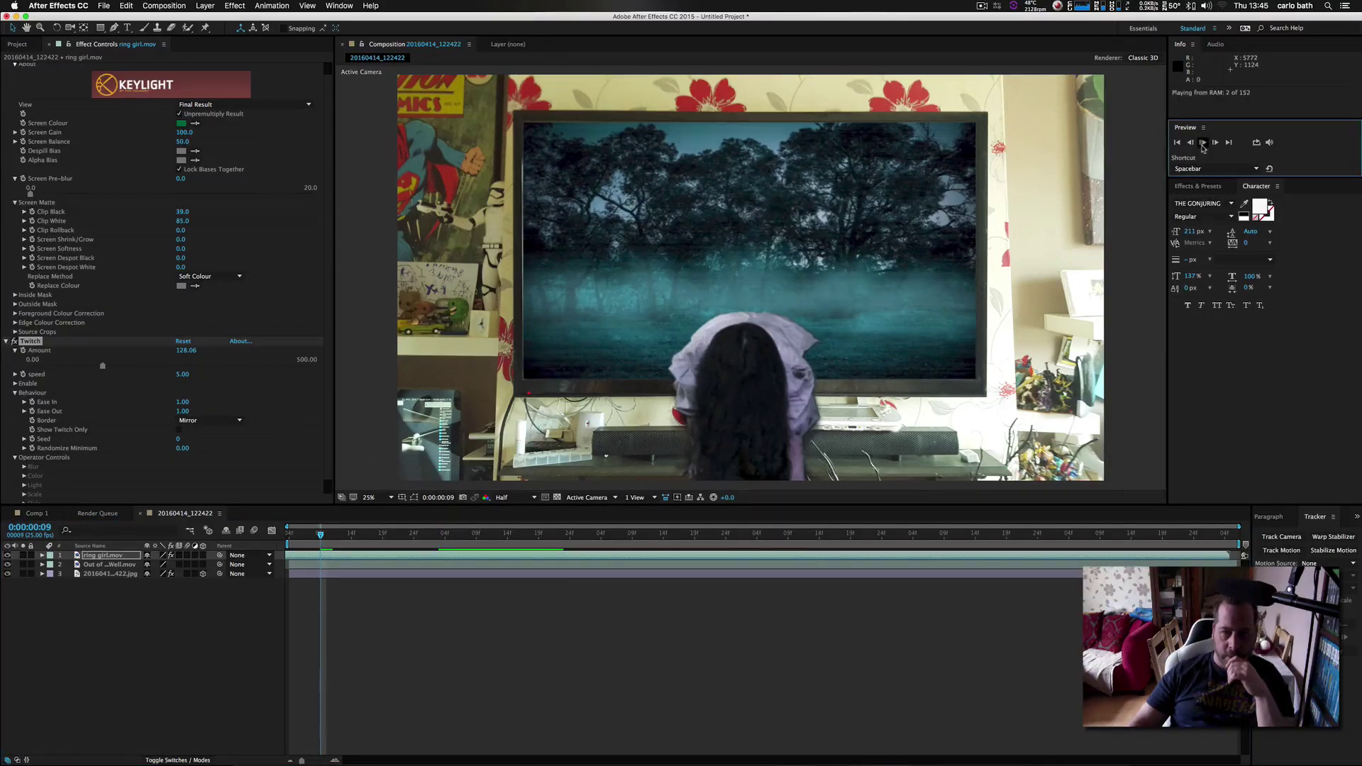
pyautogui.click(1203, 144)
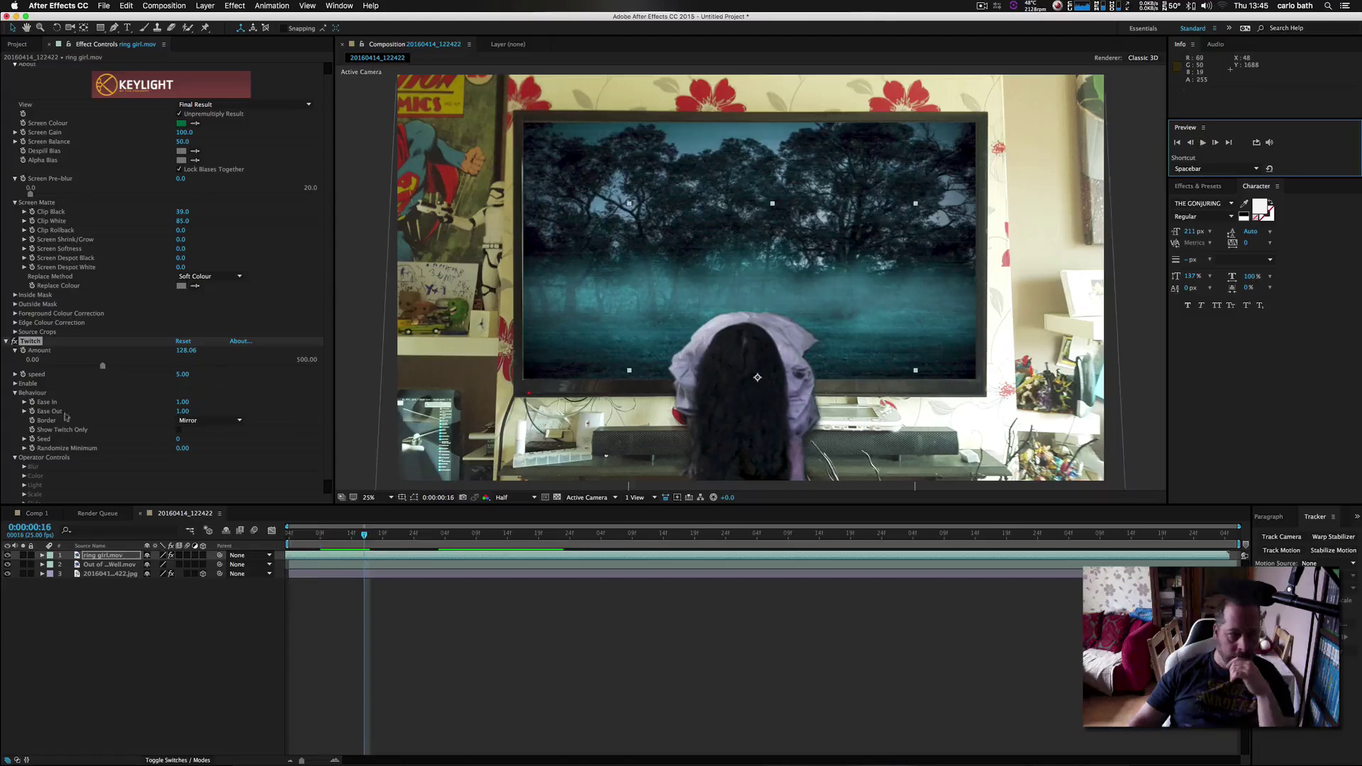
# Set Twitch speed to 50.85 and Randomize Minimum to 5.84, then preview.
pyautogui.click(15, 375)
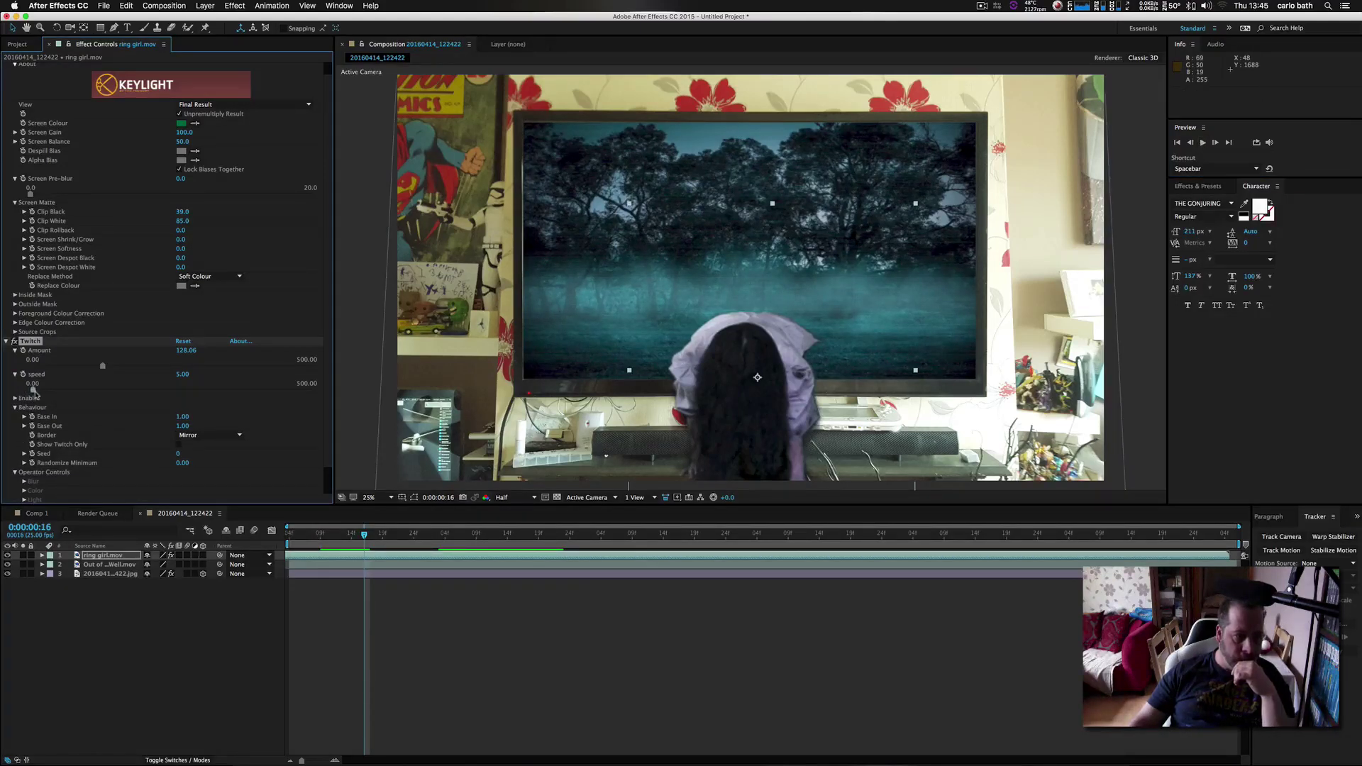
pyautogui.moveTo(32, 389); pyautogui.dragTo(59, 389)
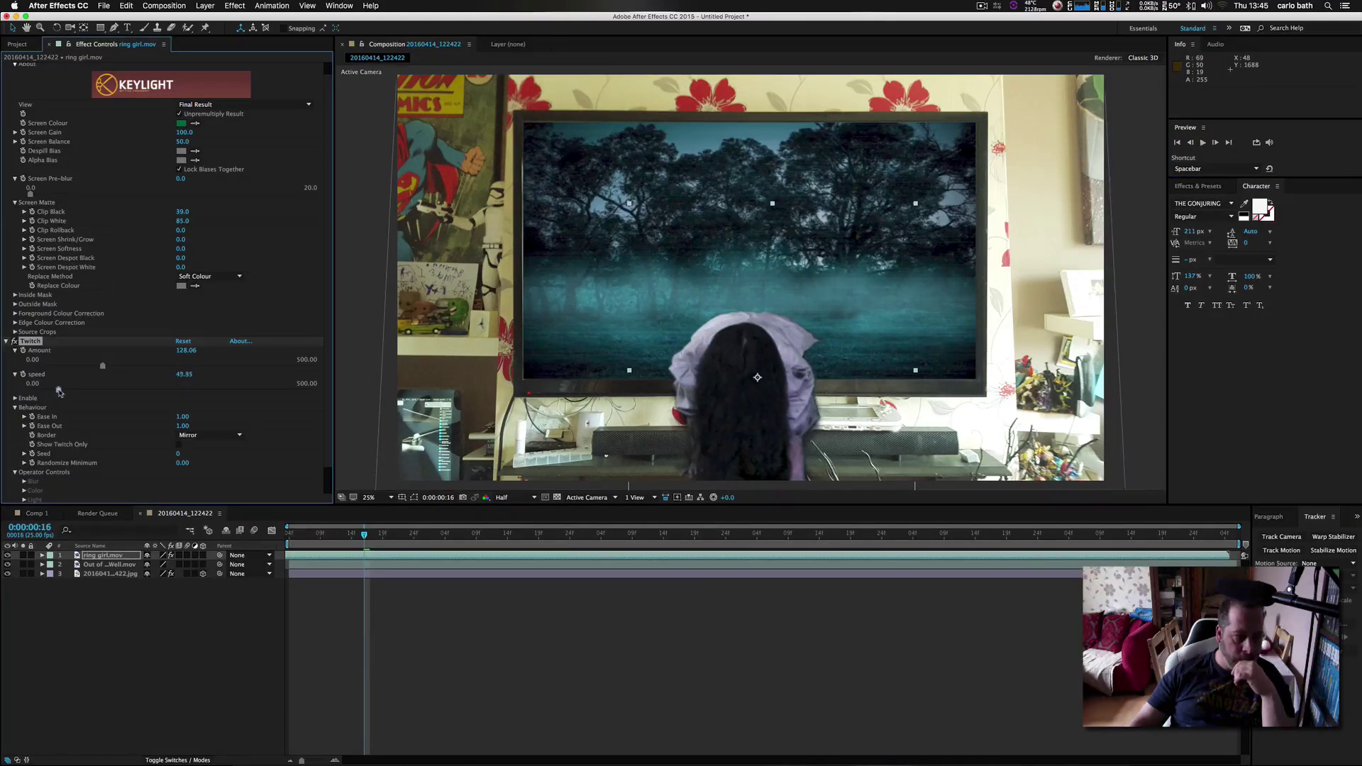
pyautogui.click(15, 398)
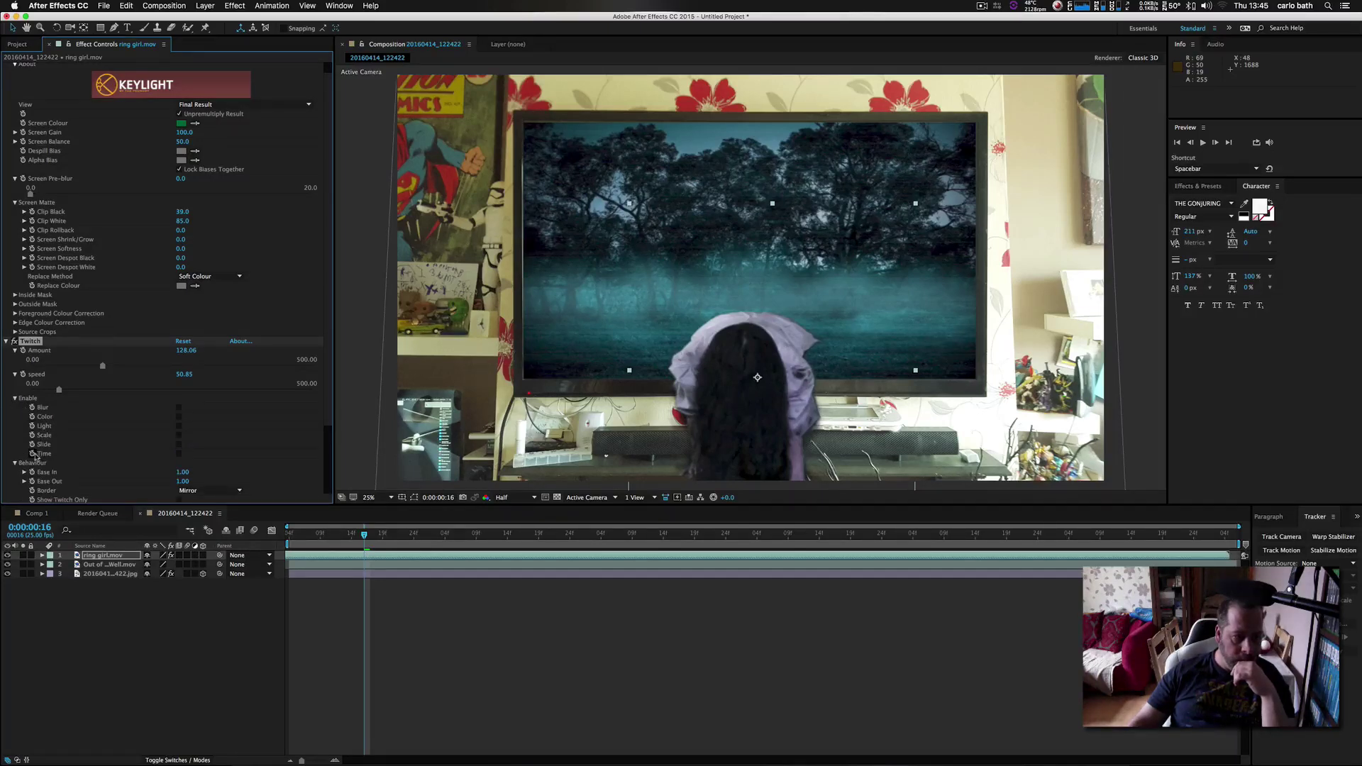
pyautogui.scroll(-3, 43, 443)
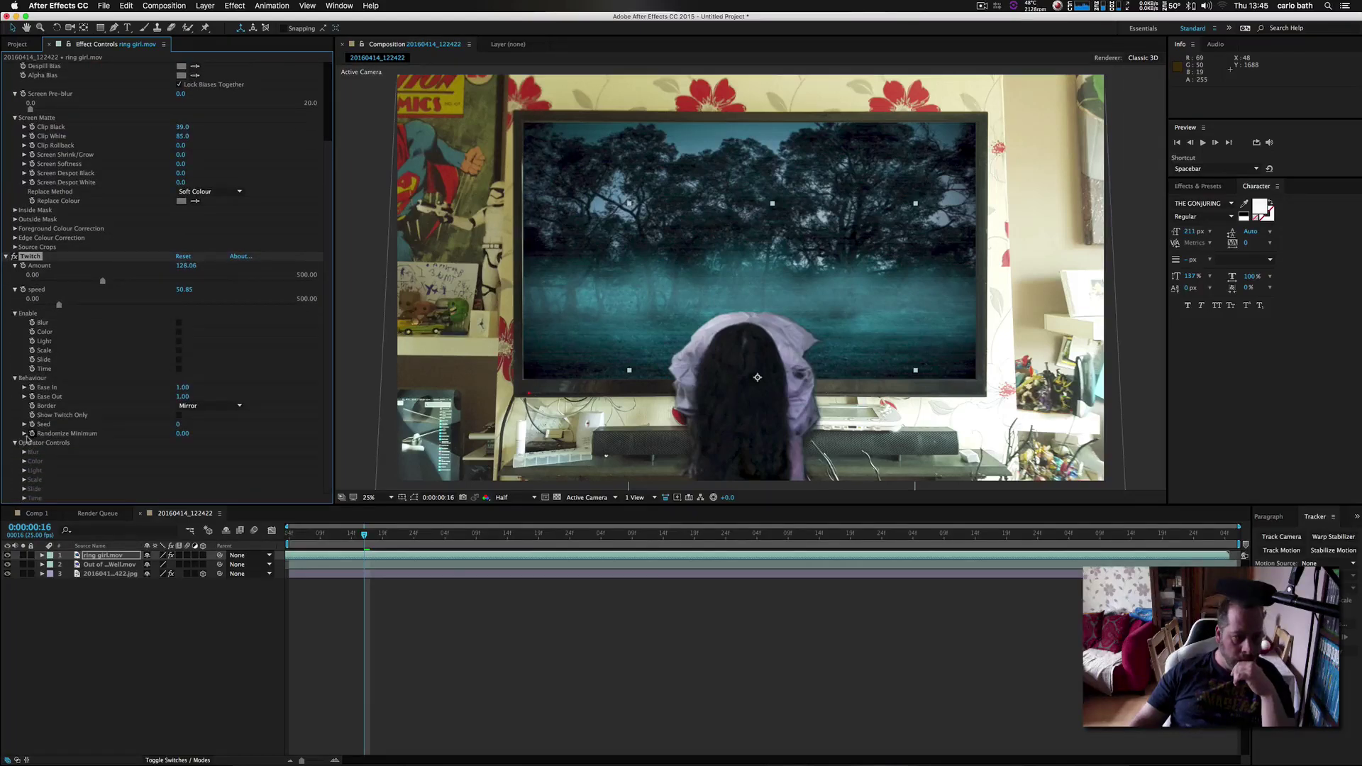
pyautogui.click(24, 433)
pyautogui.moveTo(40, 448); pyautogui.dragTo(56, 449)
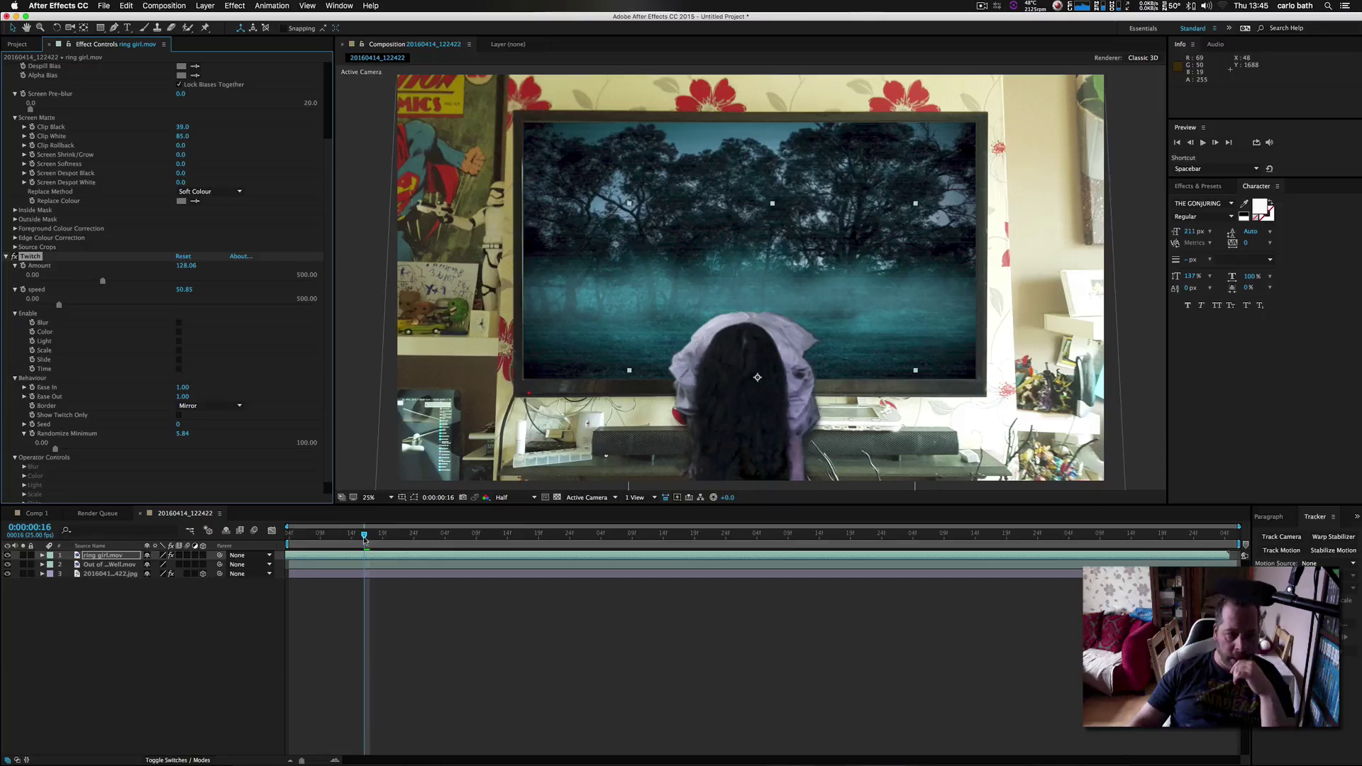
pyautogui.press('space')
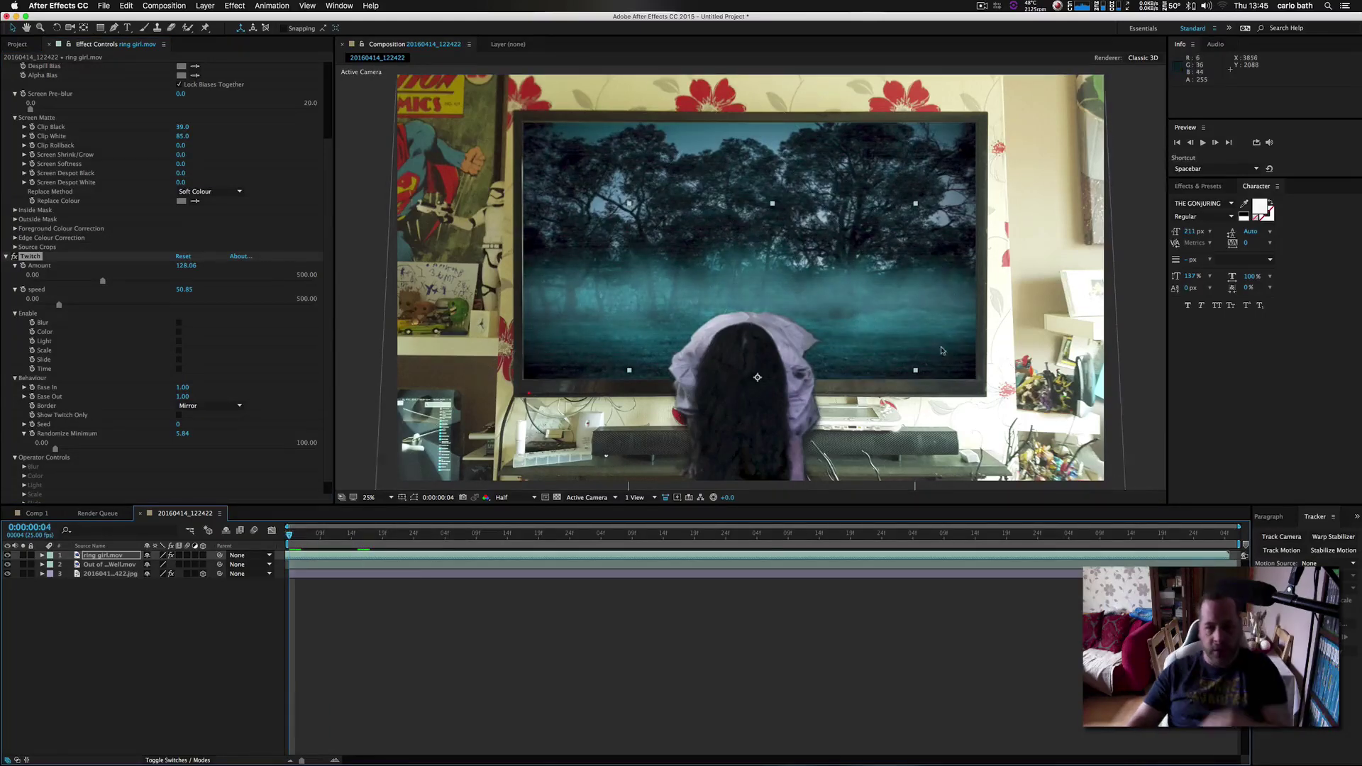
# Preview the twitching girl, then switch Twitch off to compare at 0:00:00:16.
pyautogui.click(1205, 144)
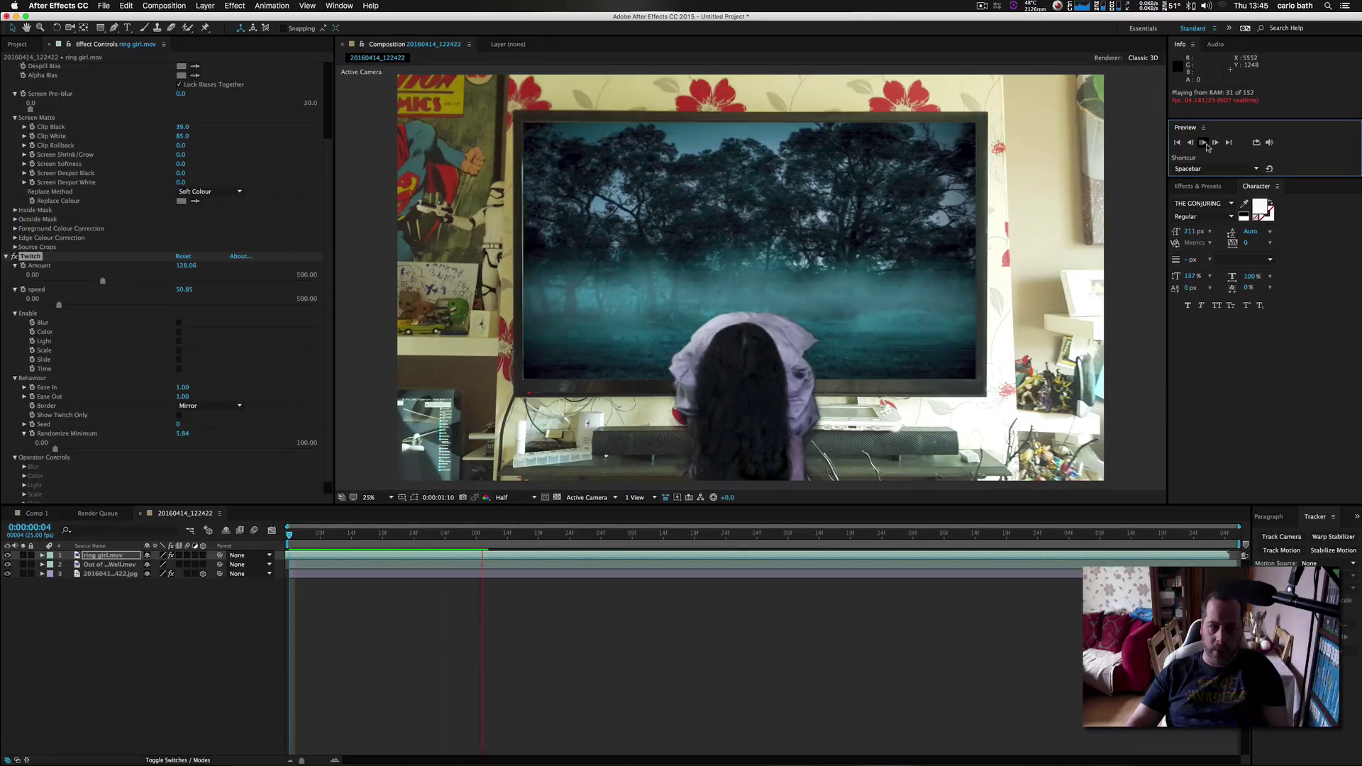
pyautogui.click(1202, 144)
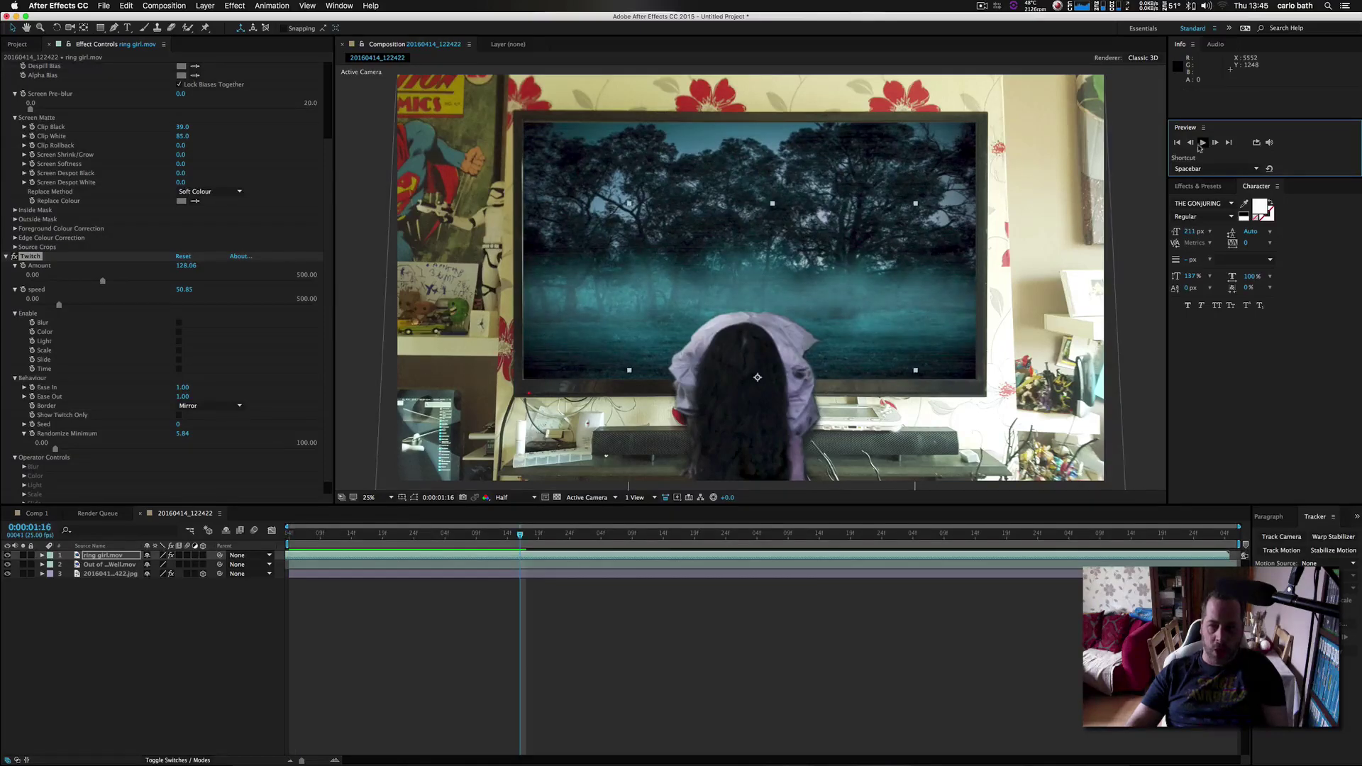
pyautogui.click(14, 256)
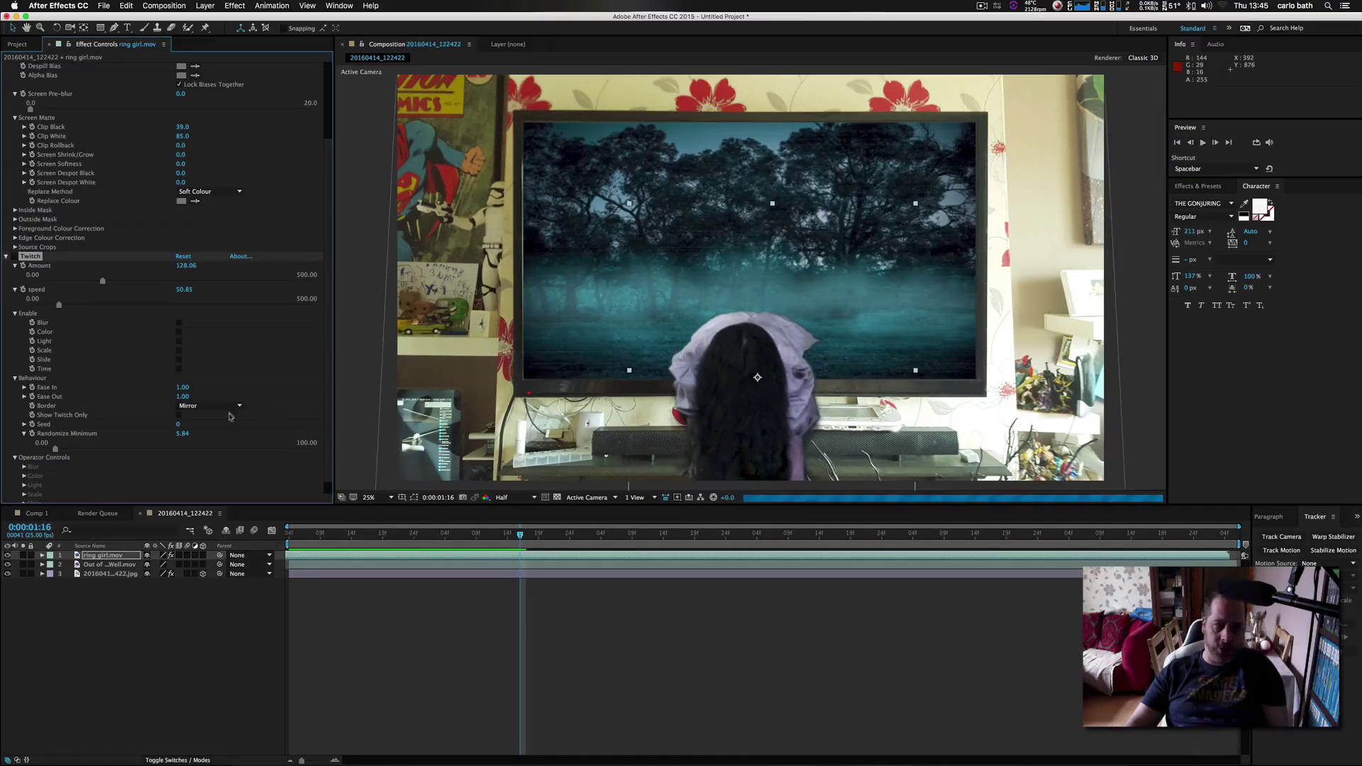
pyautogui.moveTo(503, 545); pyautogui.dragTo(366, 544)
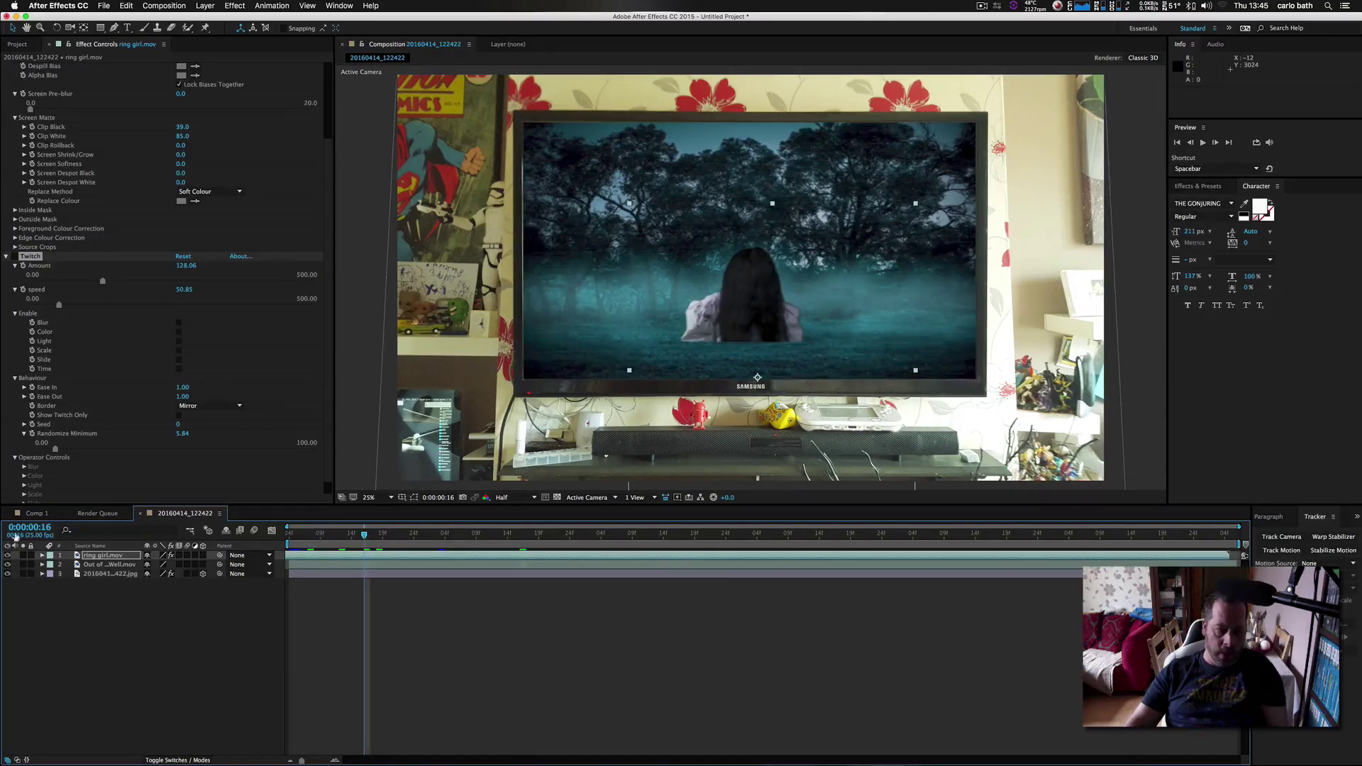
# Delete the Twitch effect from the ring girl layer.
pyautogui.click(105, 557)
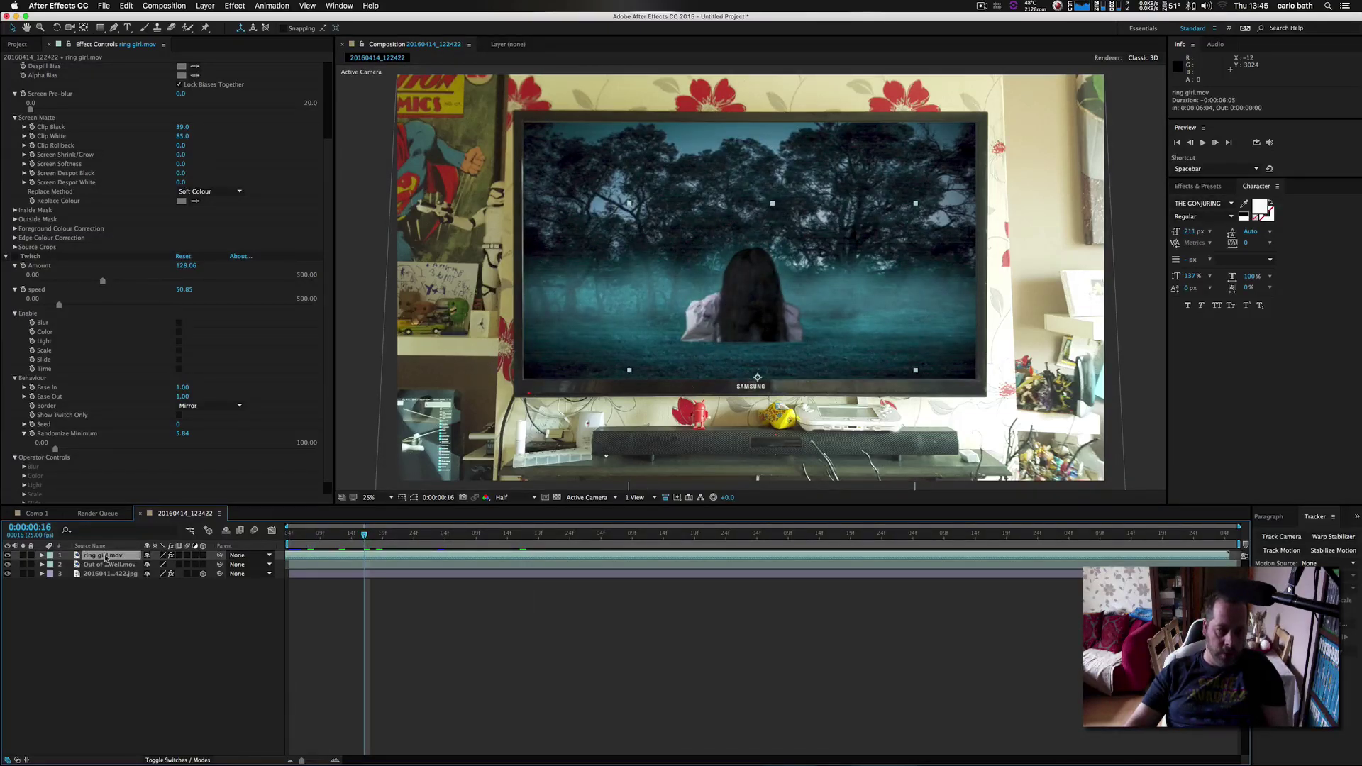
pyautogui.click(36, 256)
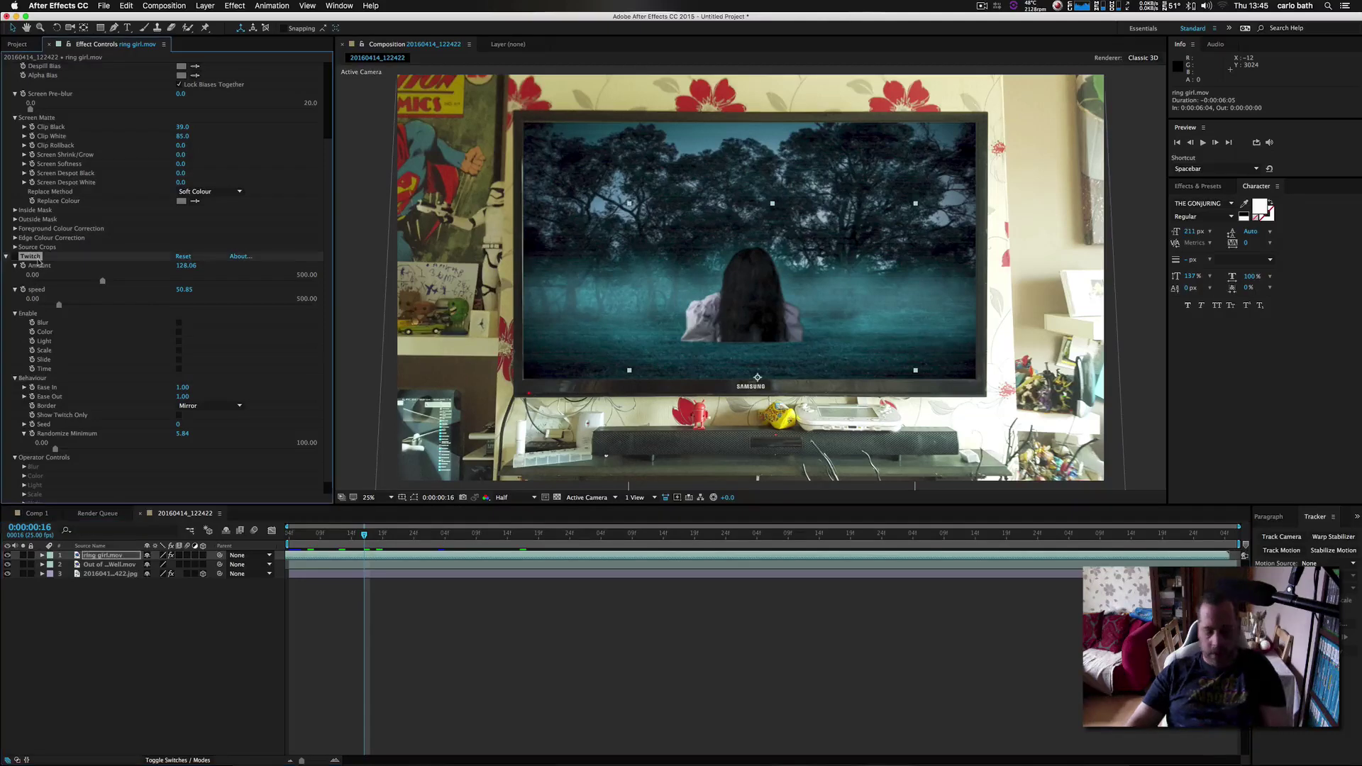
pyautogui.press('Delete')
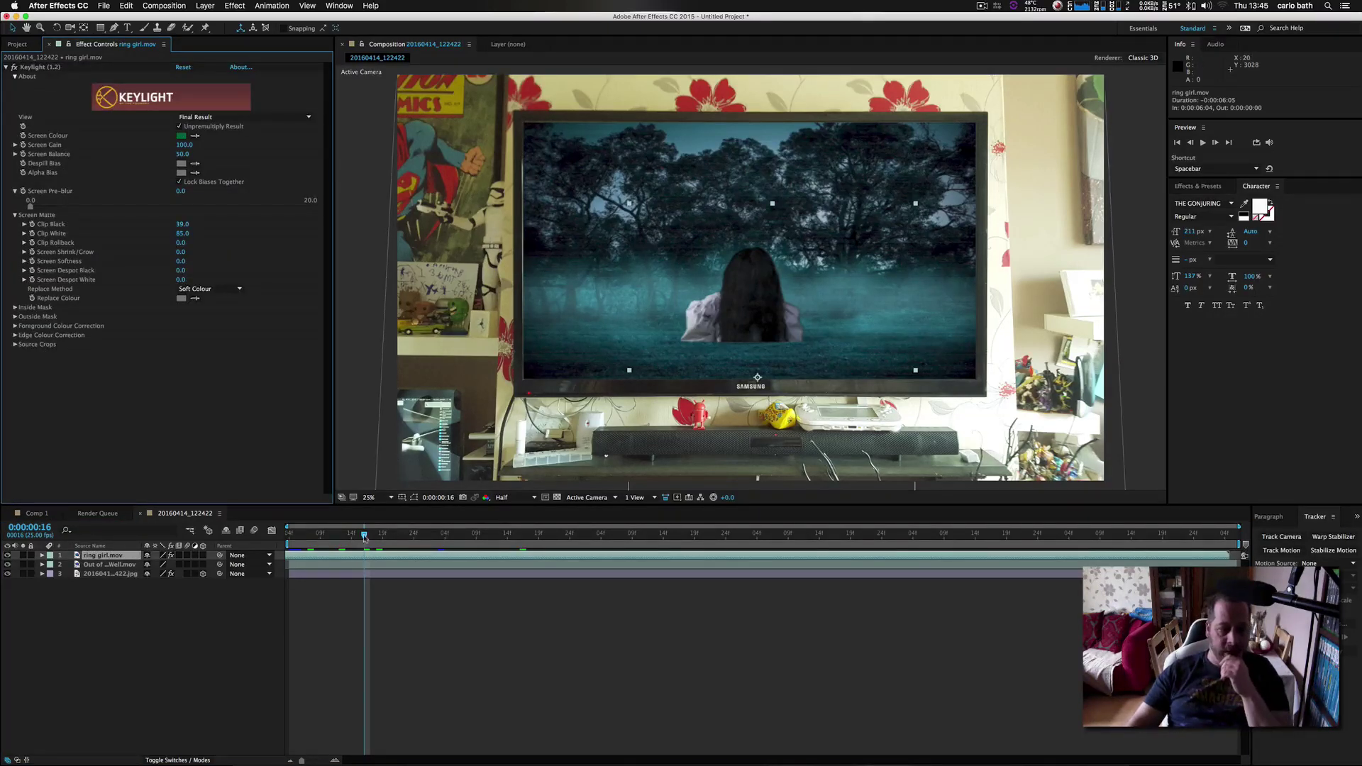
pyautogui.moveTo(365, 537); pyautogui.dragTo(382, 537)
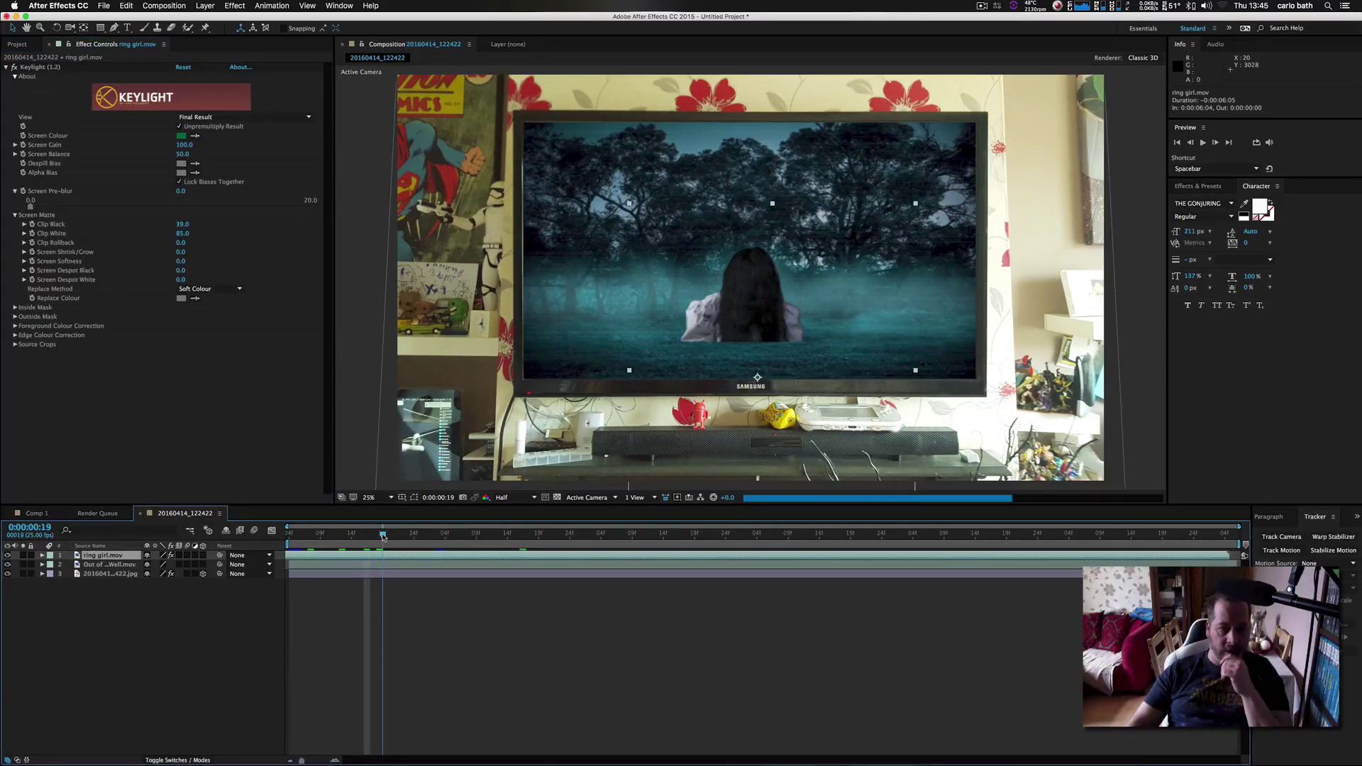
pyautogui.rightClick(102, 559)
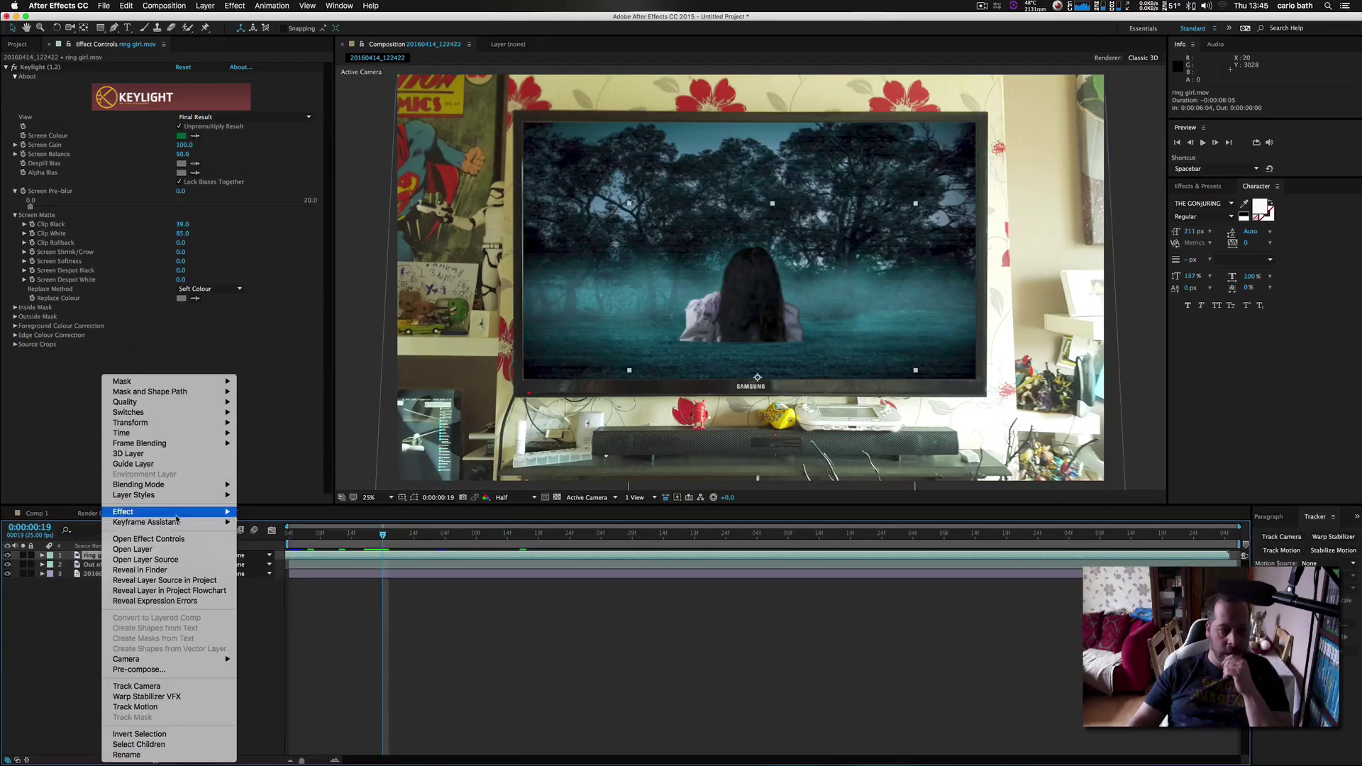
# Add Curves to the ring girl, lift its Green channel curve upward, and preview.
pyautogui.moveTo(181, 512)
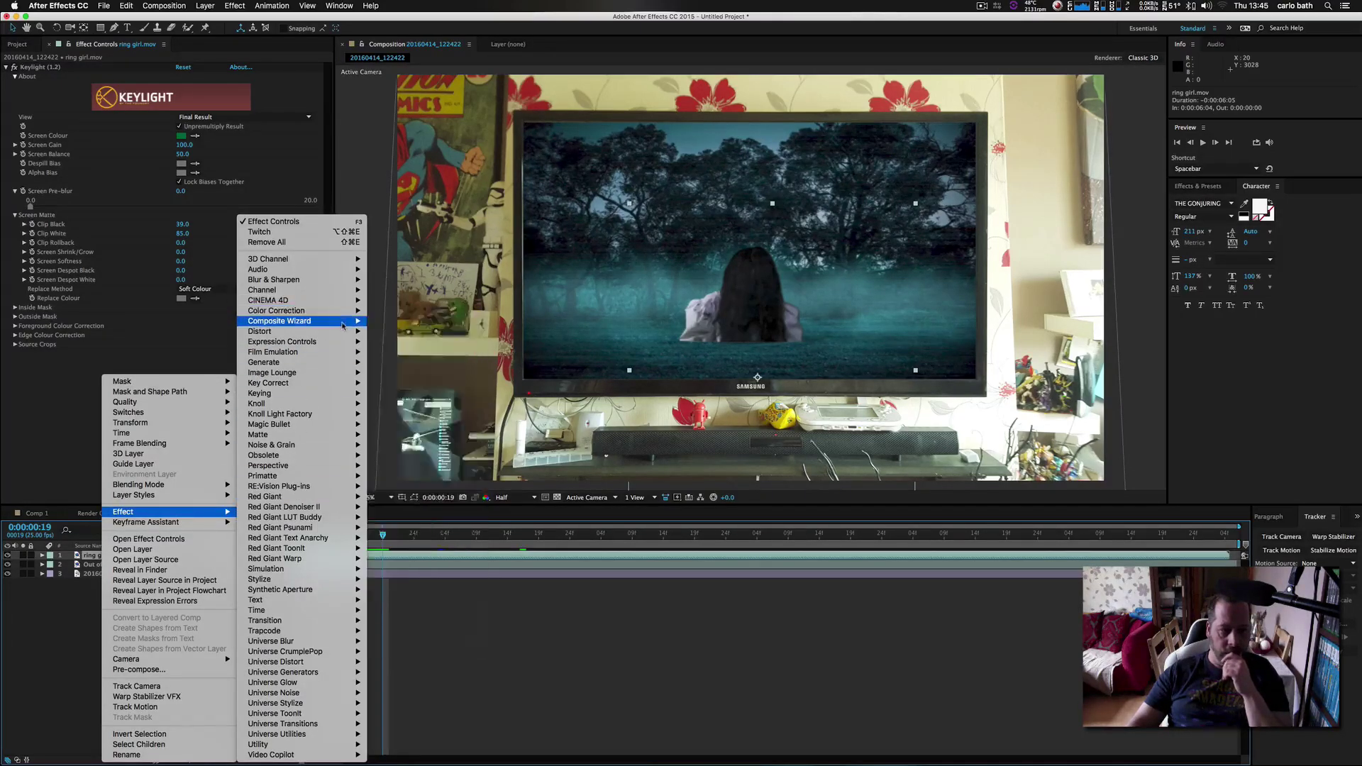
pyautogui.moveTo(341, 322)
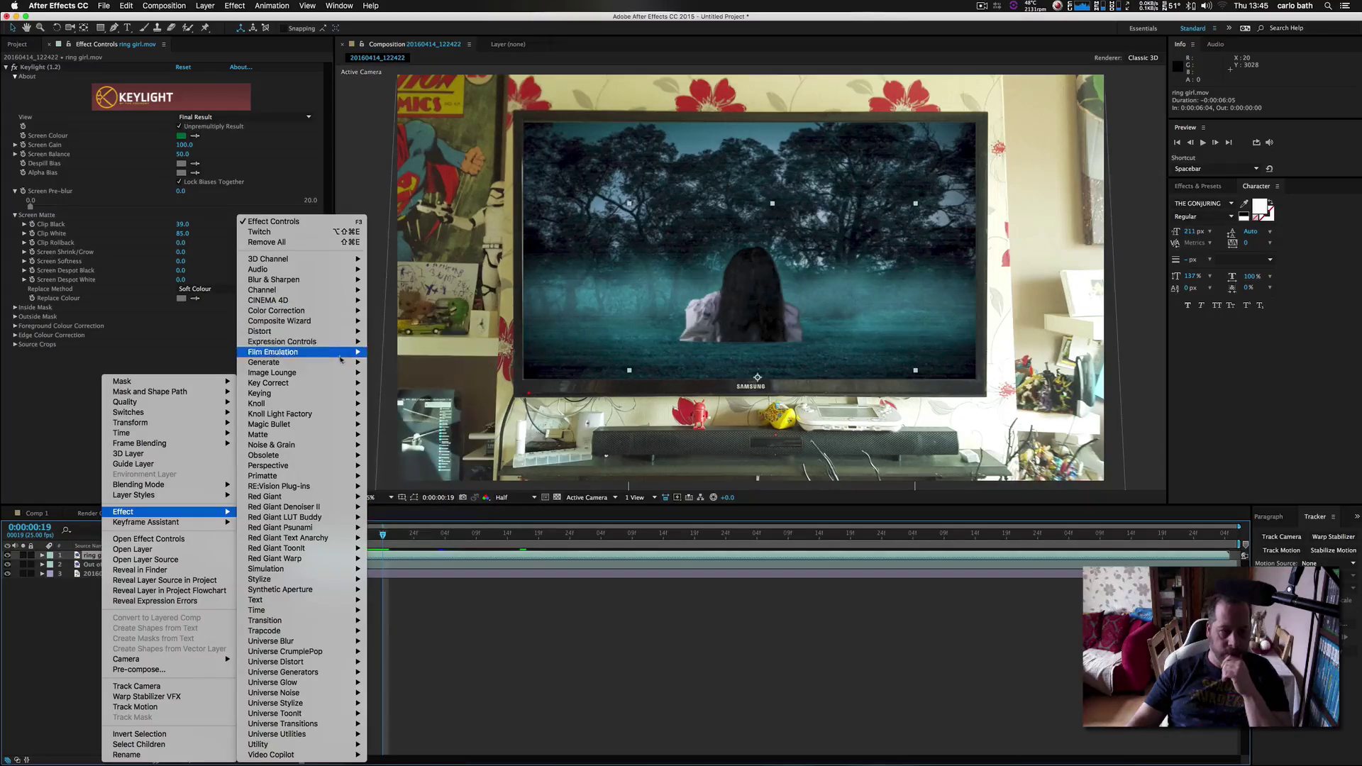
pyautogui.moveTo(339, 368)
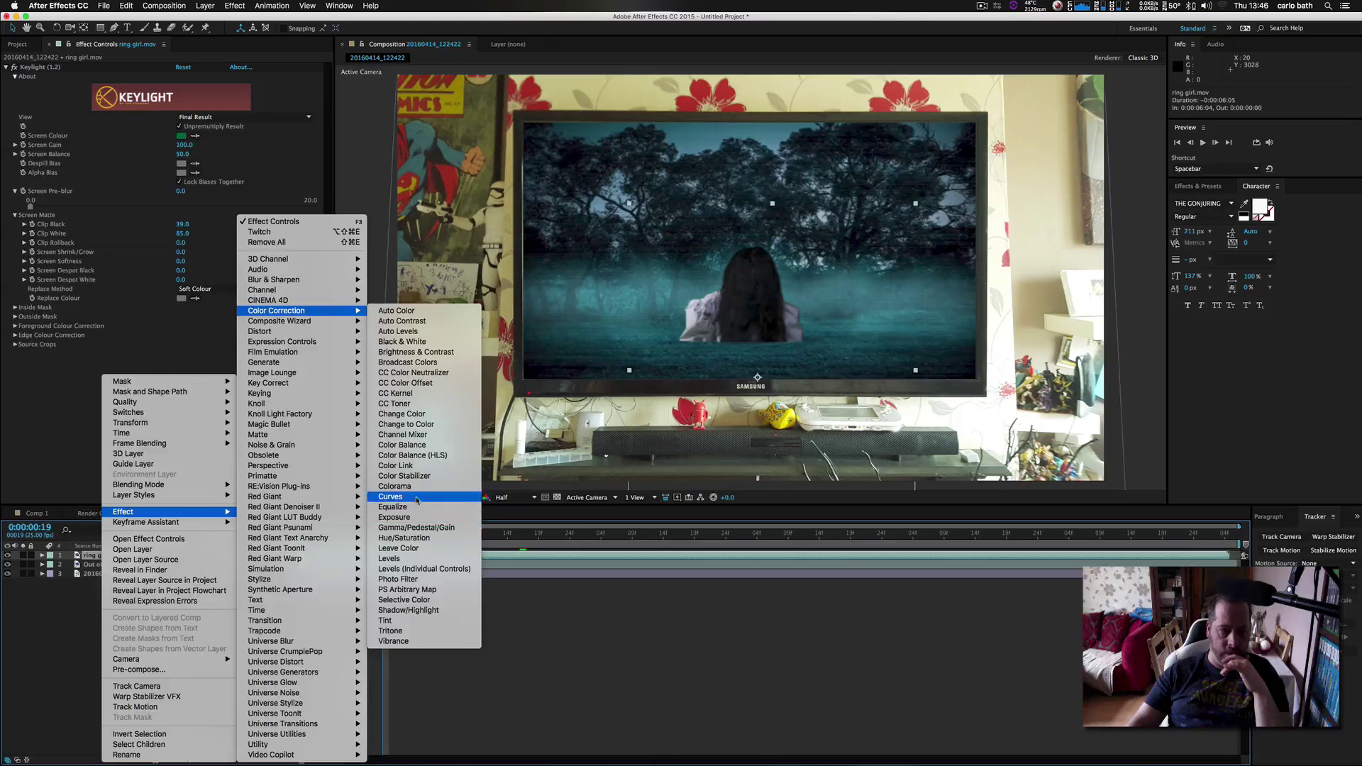
pyautogui.click(395, 497)
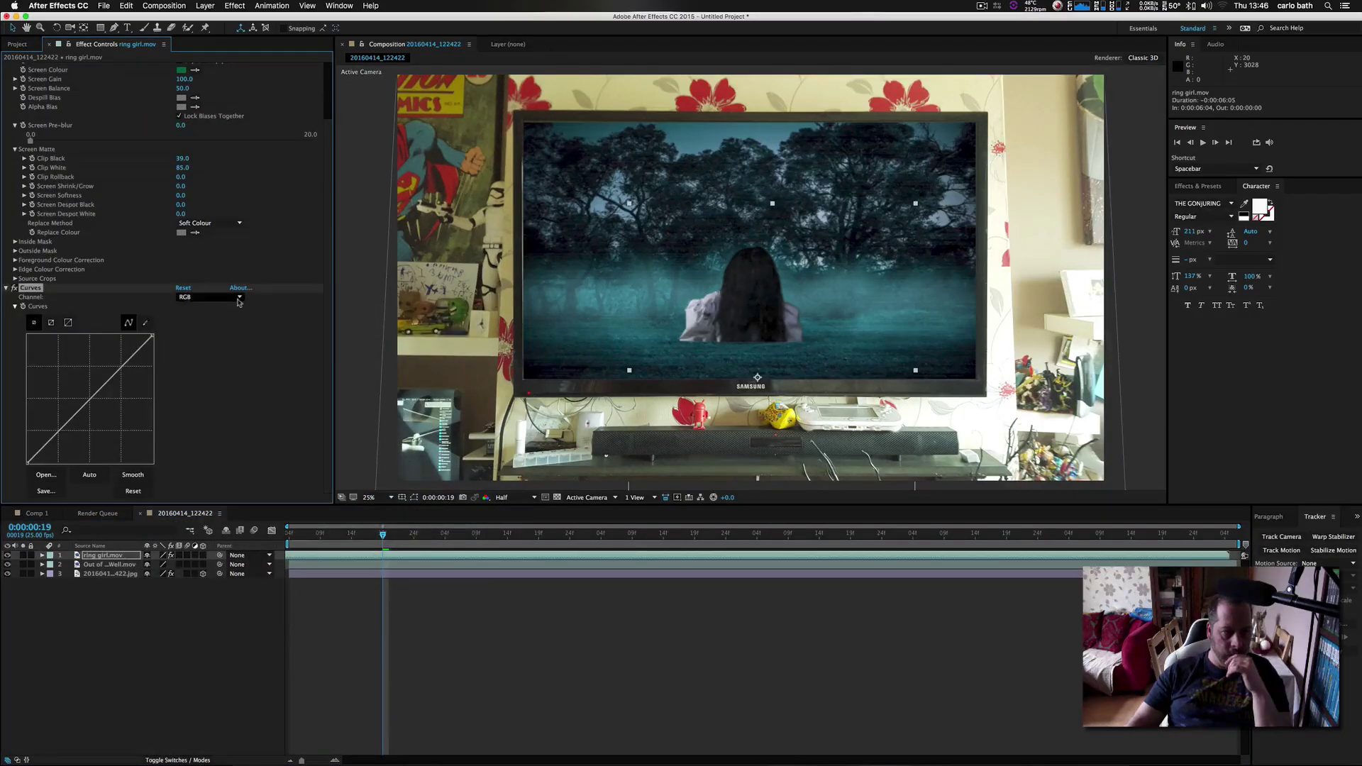
pyautogui.click(239, 298)
pyautogui.click(193, 328)
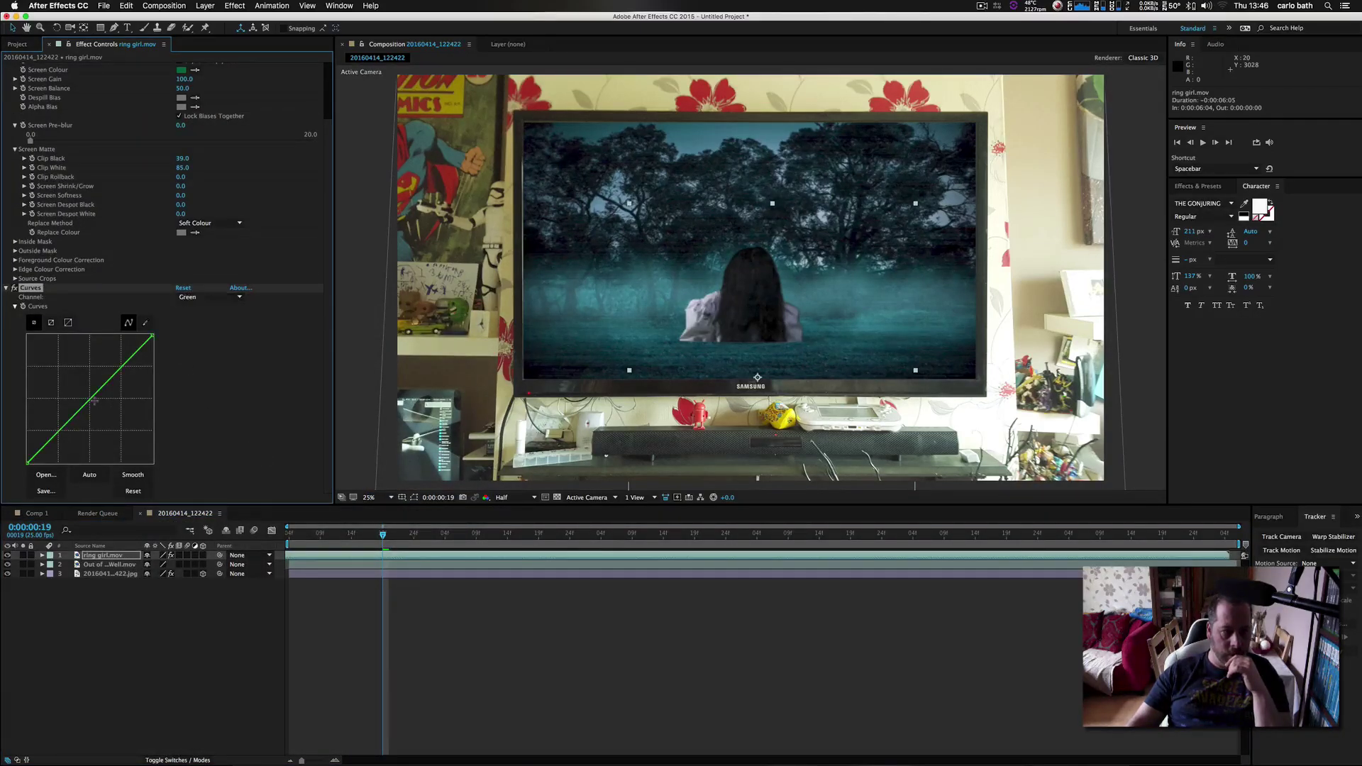
pyautogui.moveTo(94, 401); pyautogui.dragTo(86, 386)
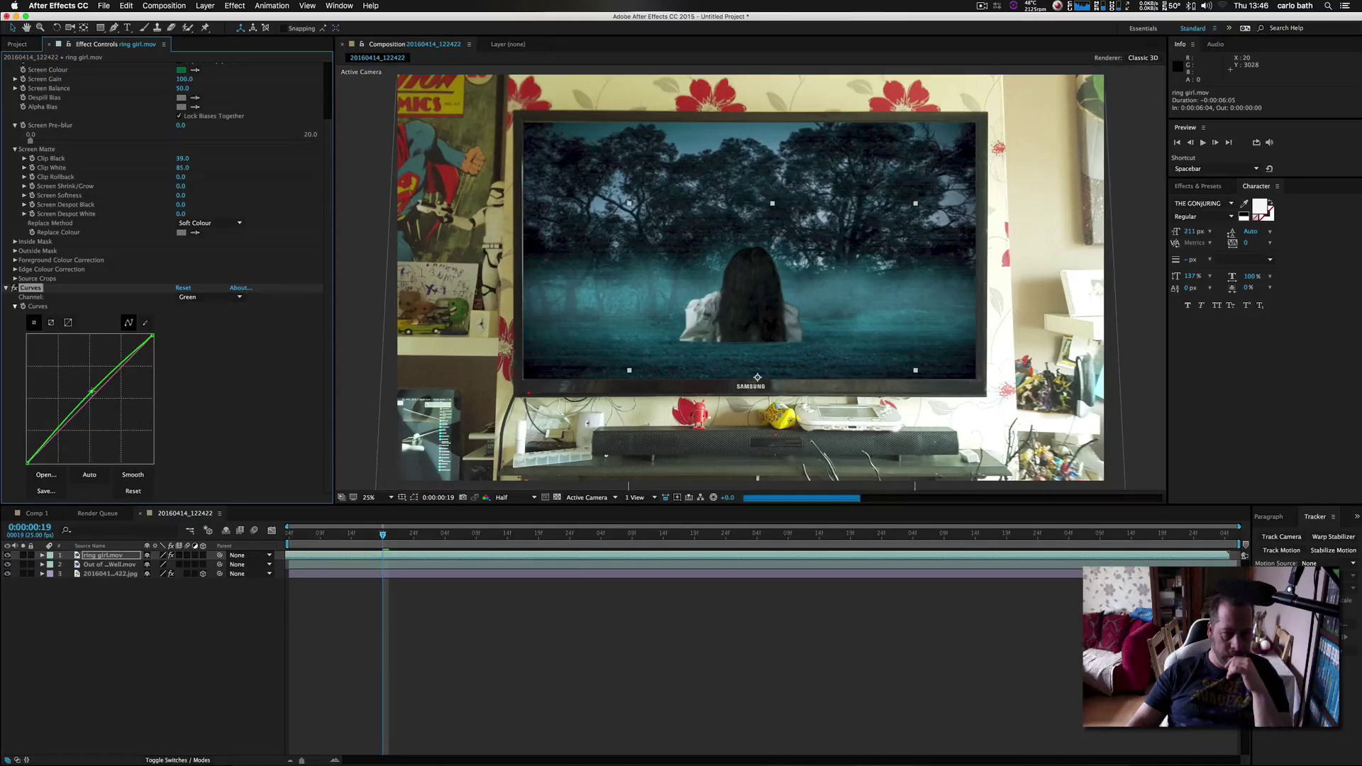
pyautogui.click(1203, 143)
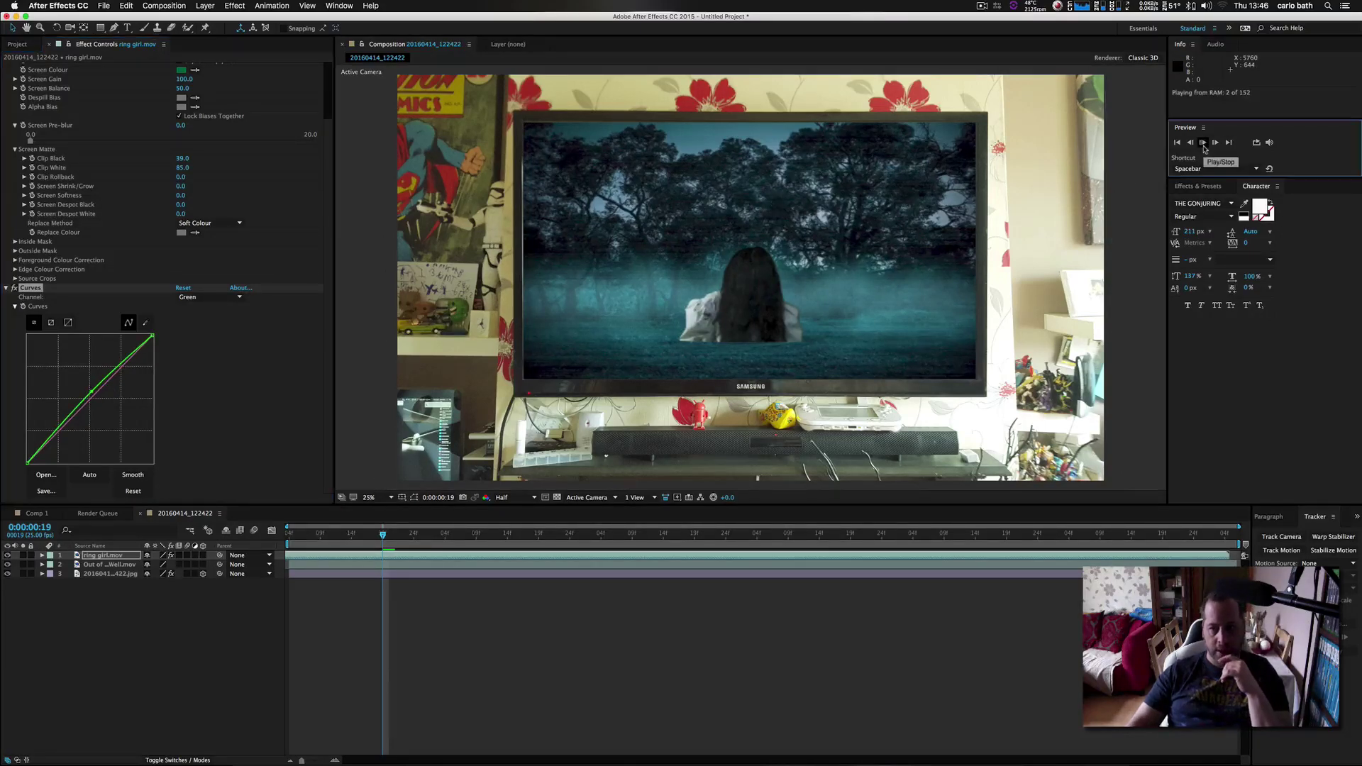